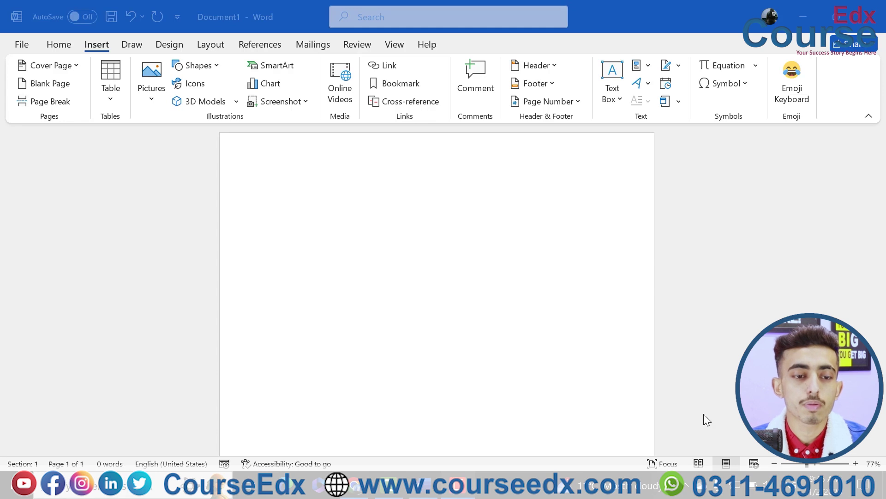
Step: Open the Pictures dropdown to list This Device, Stock Images and Online Pictures
left_click(152, 101)
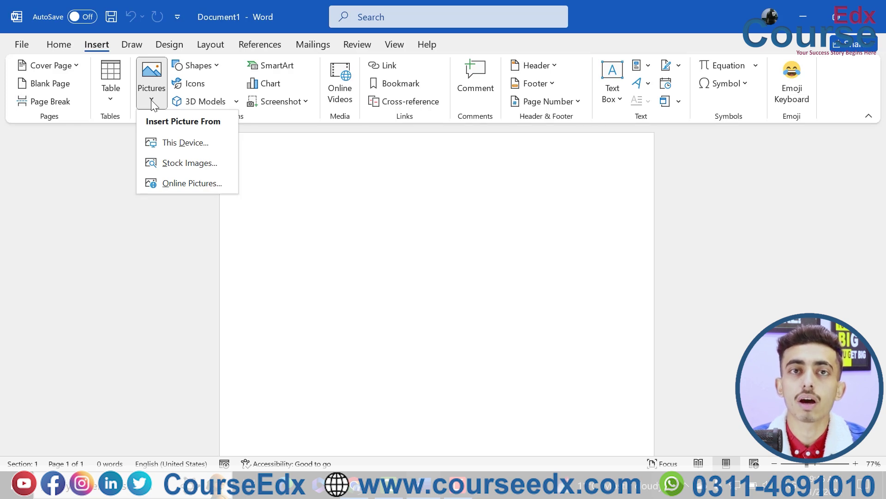
Step: Insert the keyboard picture from the Downloads folder, then delete it from the page
left_click(151, 100)
left_click(157, 90)
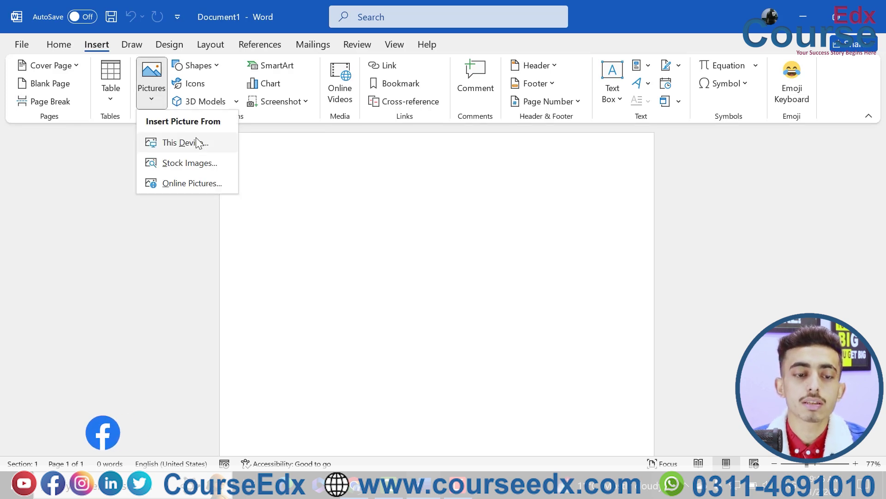
left_click(198, 142)
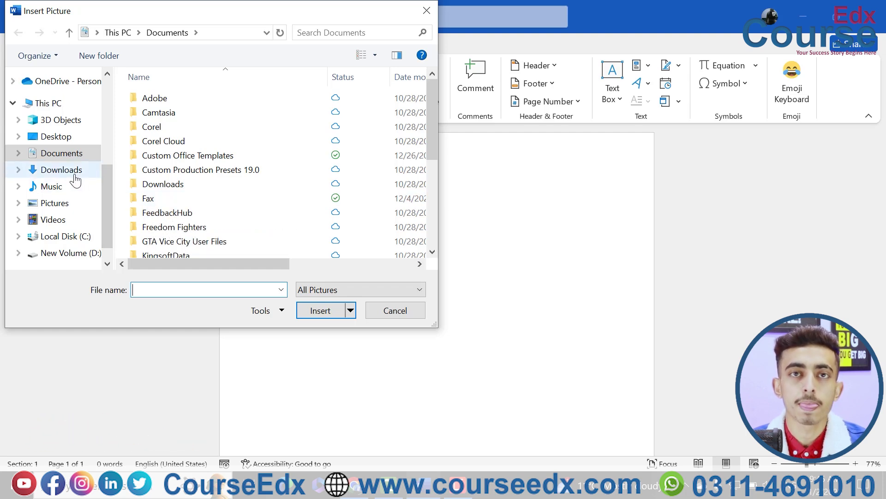
left_click(75, 179)
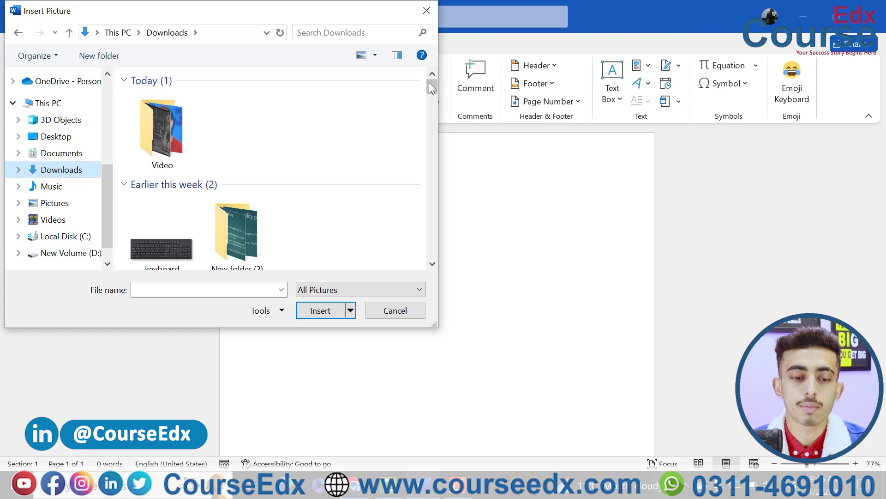
left_click_drag(429, 81, 429, 87)
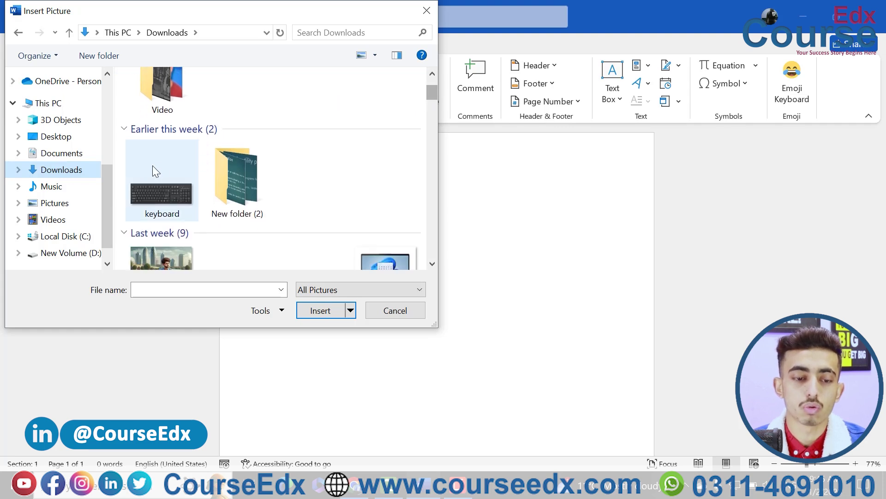
double_click(160, 195)
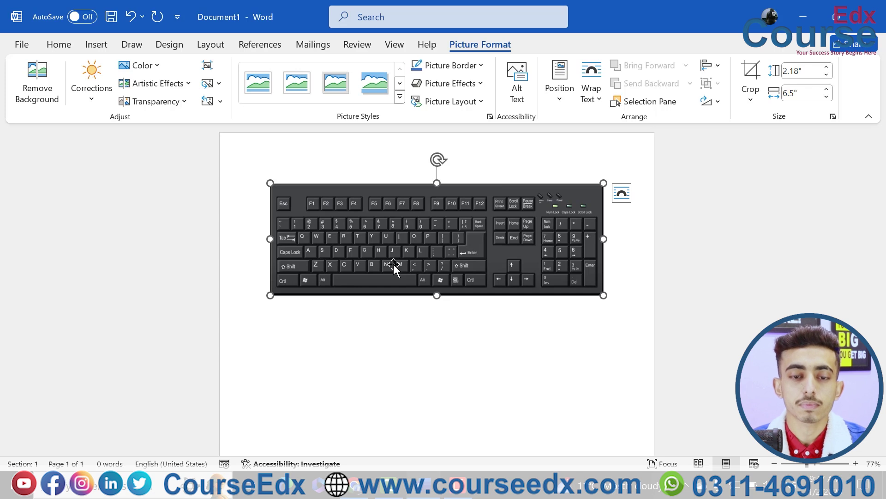
left_click(425, 270)
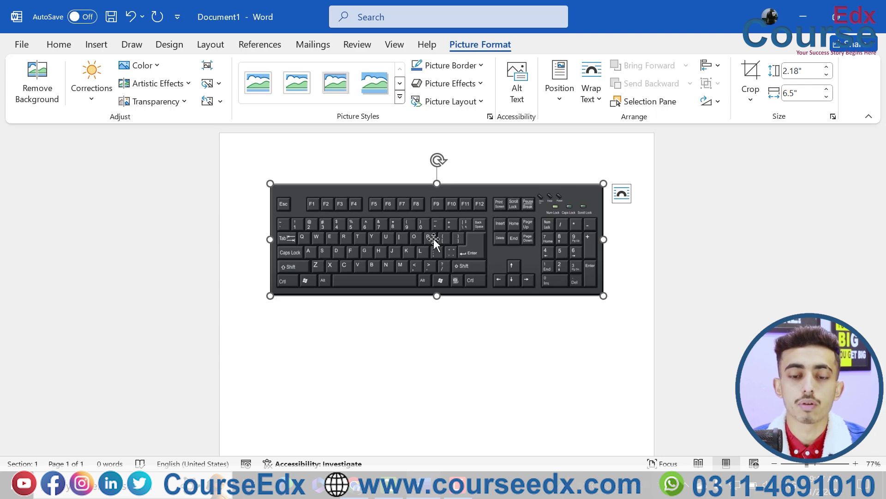
key("Delete")
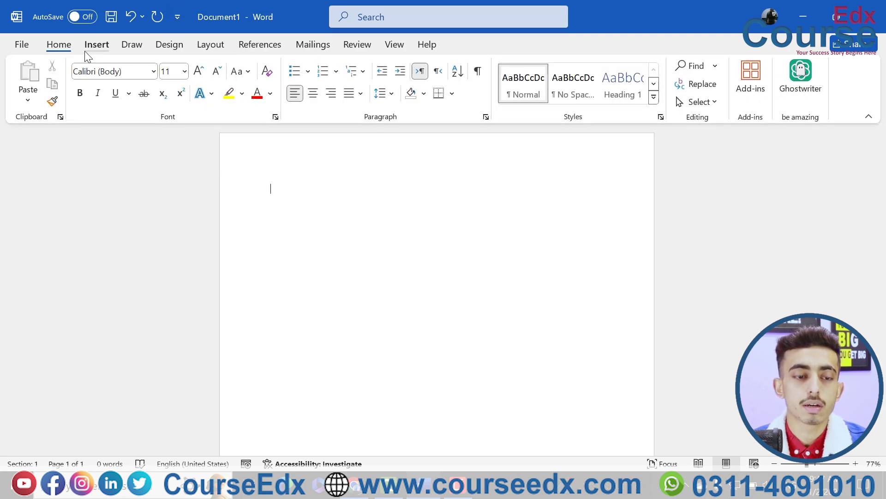
Step: Open the Stock Images library and browse the available photos
left_click(96, 44)
left_click(153, 94)
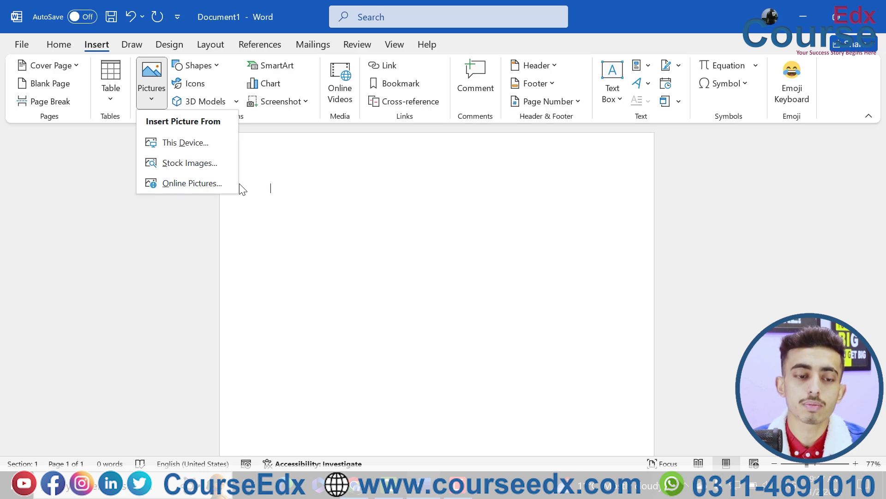
left_click(209, 163)
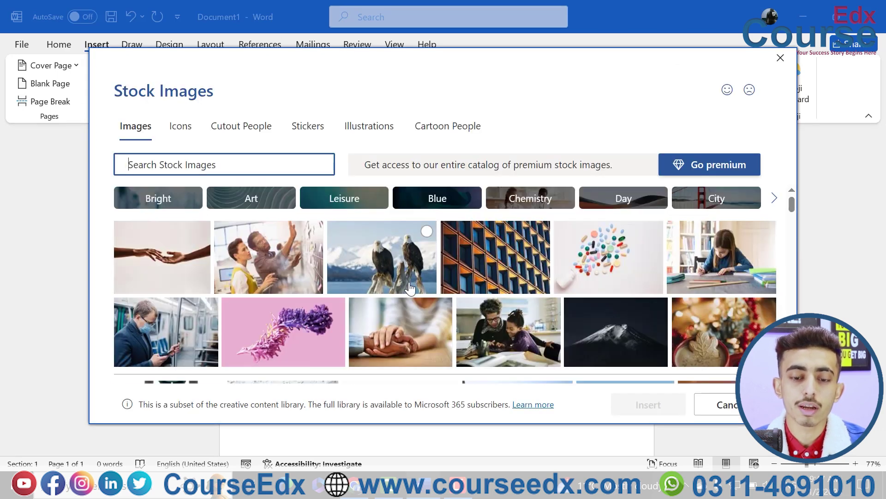
scroll(409, 288, "down", 1)
scroll(409, 289, "up", 1)
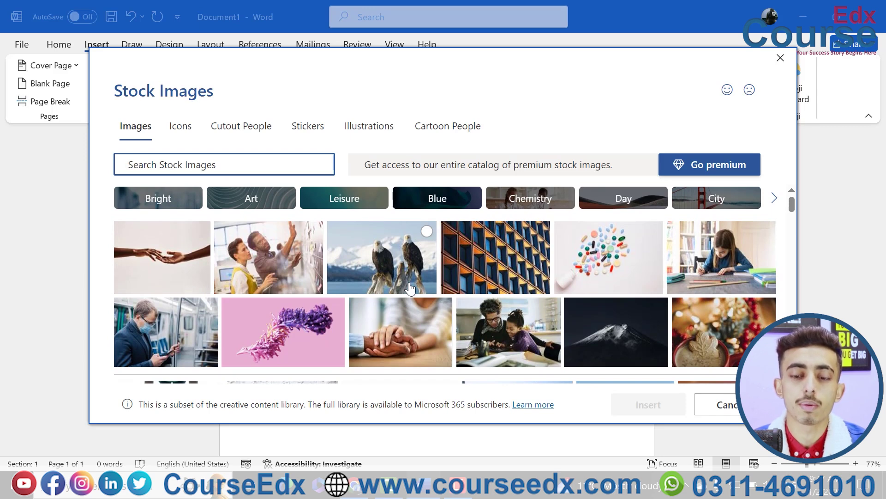
scroll(469, 298, "down", 2)
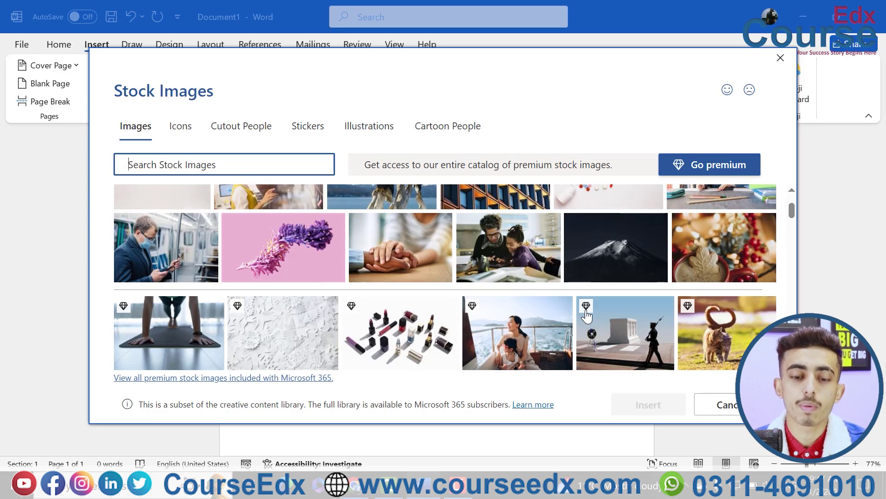
left_click(596, 319)
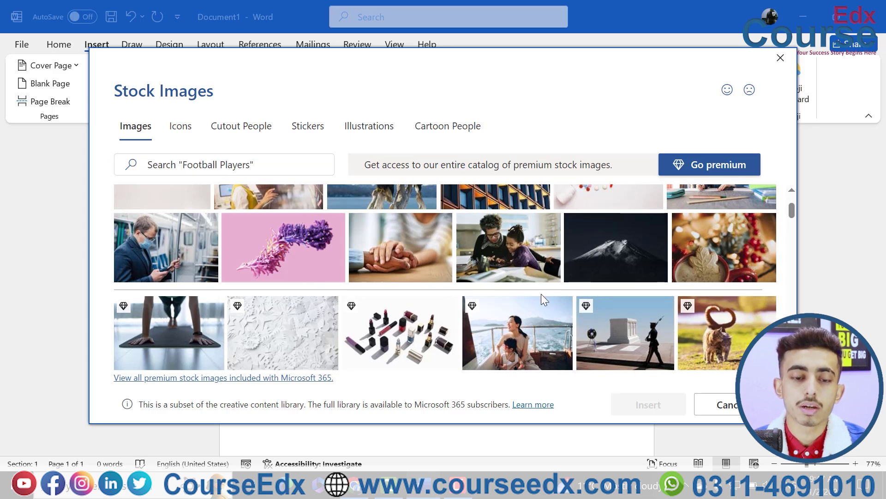
scroll(542, 294, "up", 1)
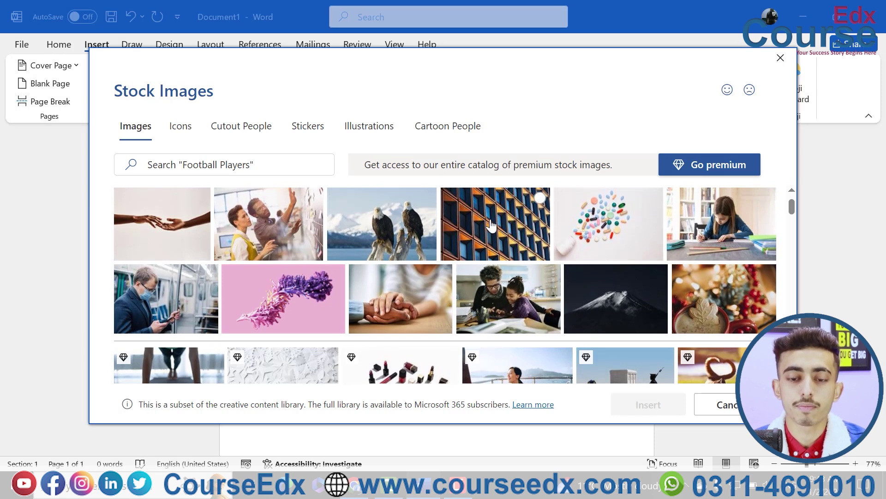
Step: Insert the red mug and leaf-shaped cookie stock photo, then delete it
left_click(724, 299)
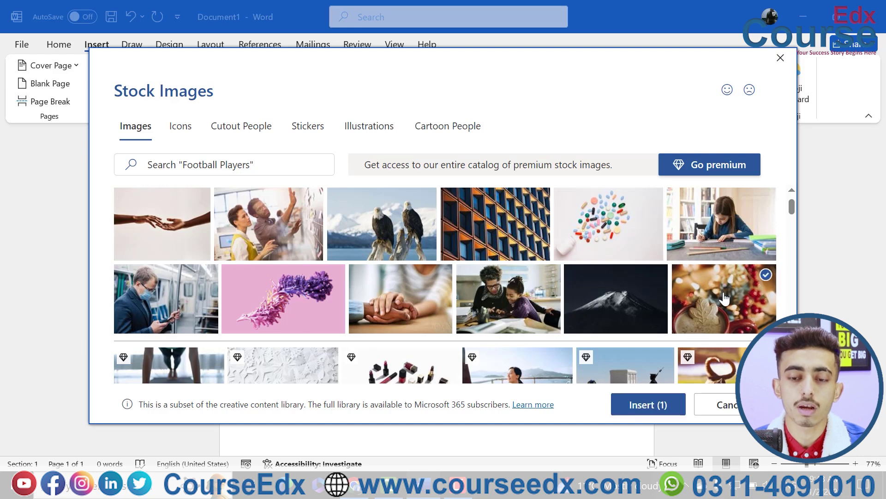
left_click(653, 407)
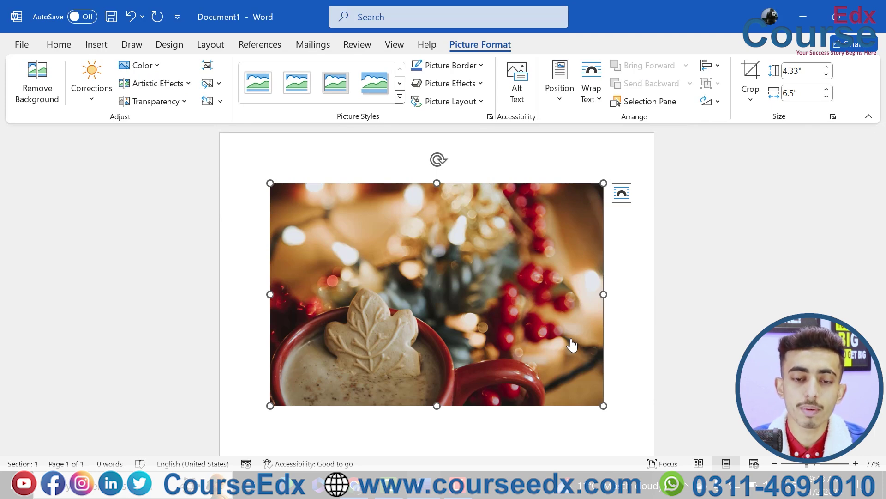
key("Delete")
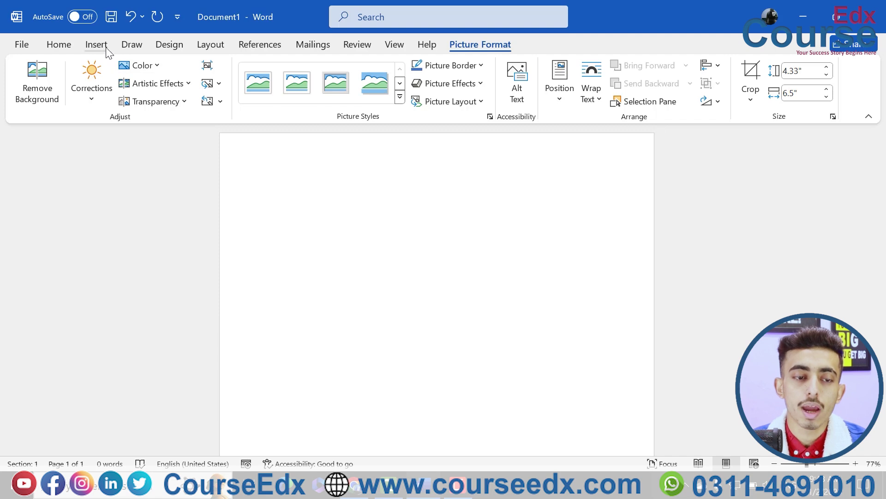
left_click(100, 45)
Step: Open Online Pictures and browse the Birds category results
left_click(155, 105)
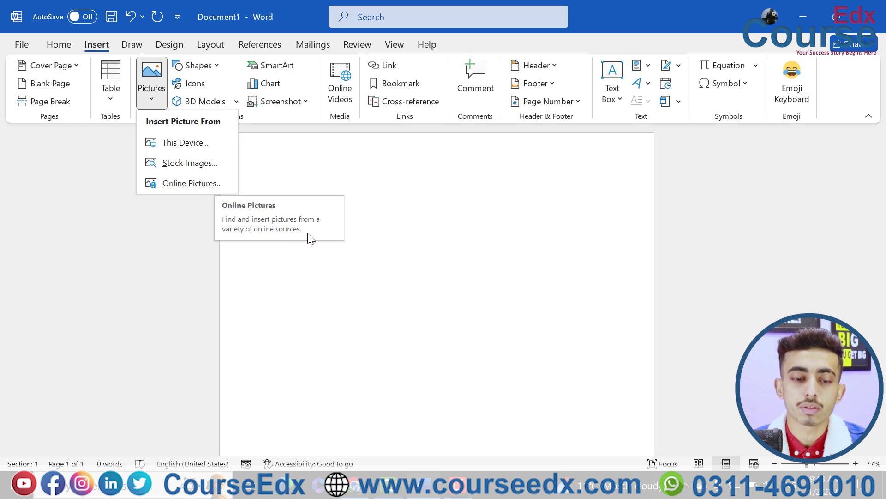
left_click(203, 187)
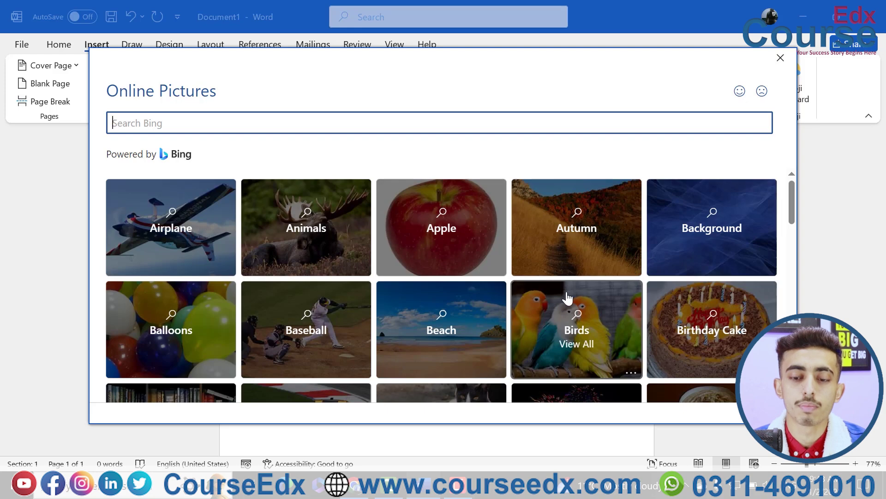
scroll(568, 298, "down", 3)
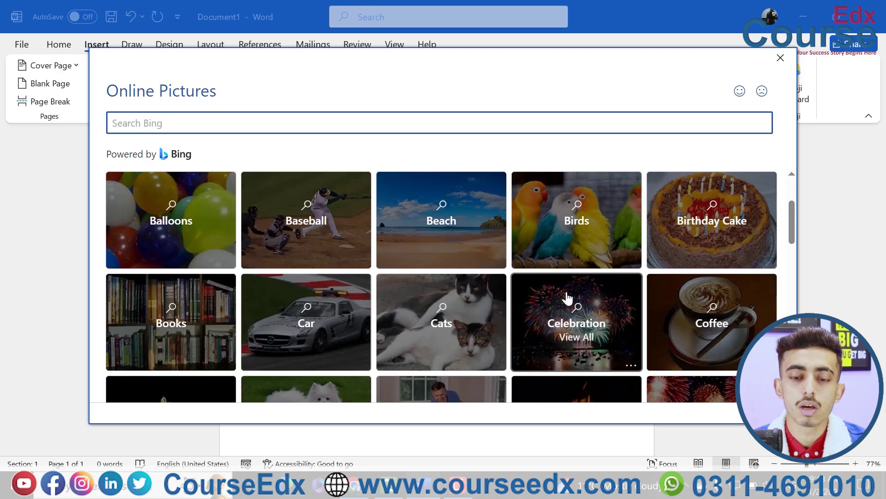
left_click(576, 220)
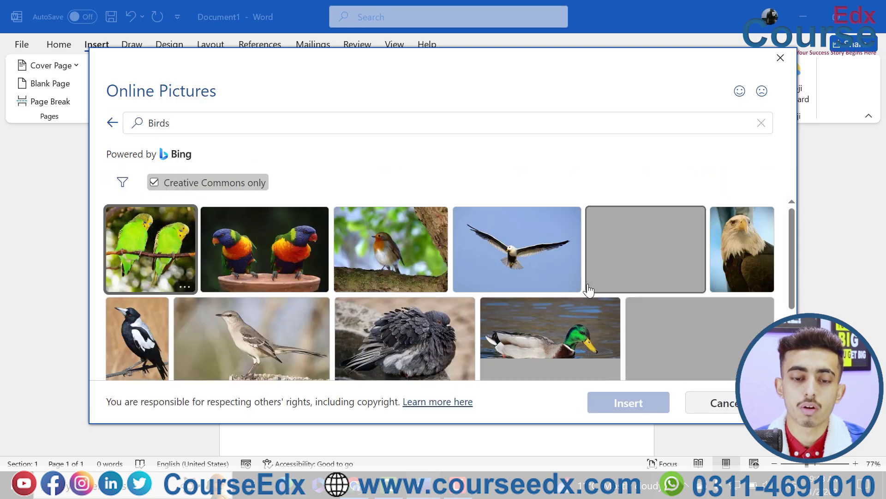
scroll(589, 291, "down", 3)
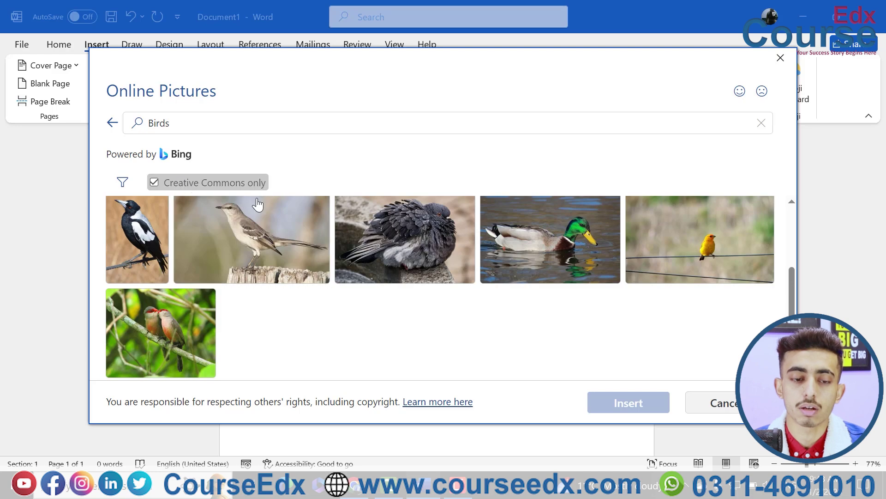
scroll(362, 282, "up", 3)
scroll(157, 210, "down", 2)
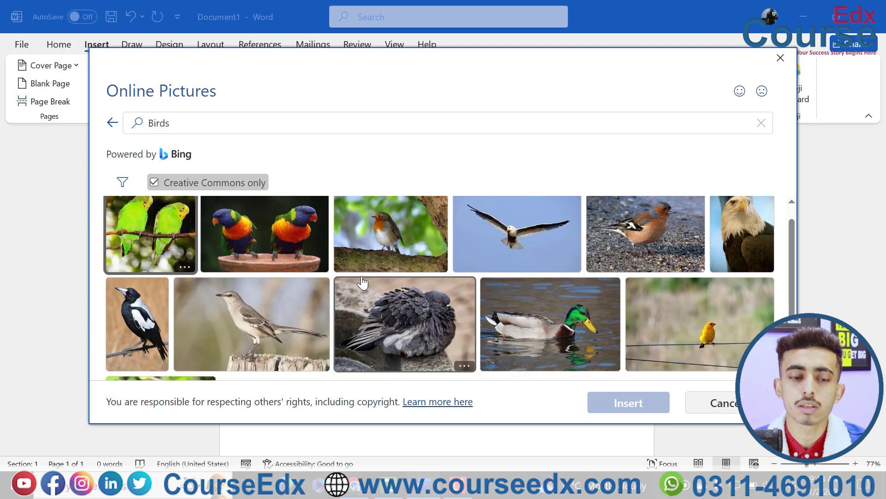
Step: Show all bird results beyond Creative Commons, scroll through, then return to the categories
left_click(154, 183)
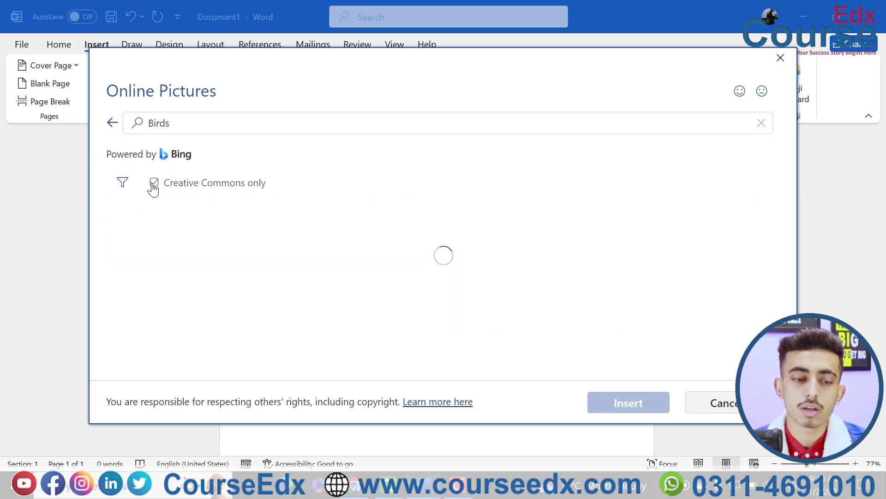
scroll(387, 308, "down", 5)
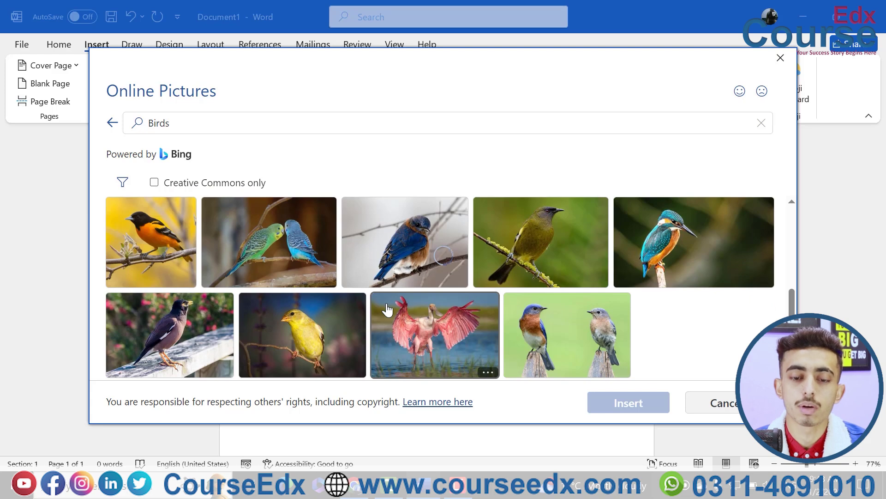
scroll(387, 309, "down", 5)
scroll(387, 309, "down", 3)
scroll(387, 309, "down", 3)
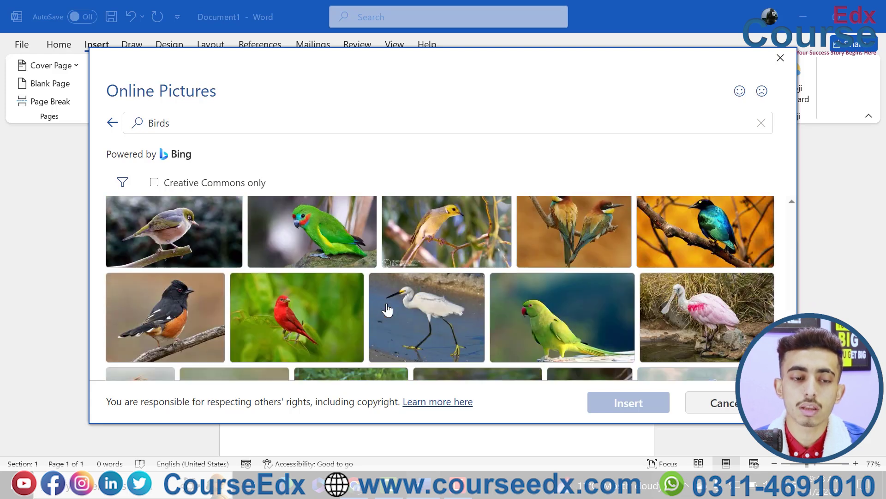
scroll(387, 308, "down", 3)
scroll(386, 309, "down", 1)
scroll(387, 309, "down", 3)
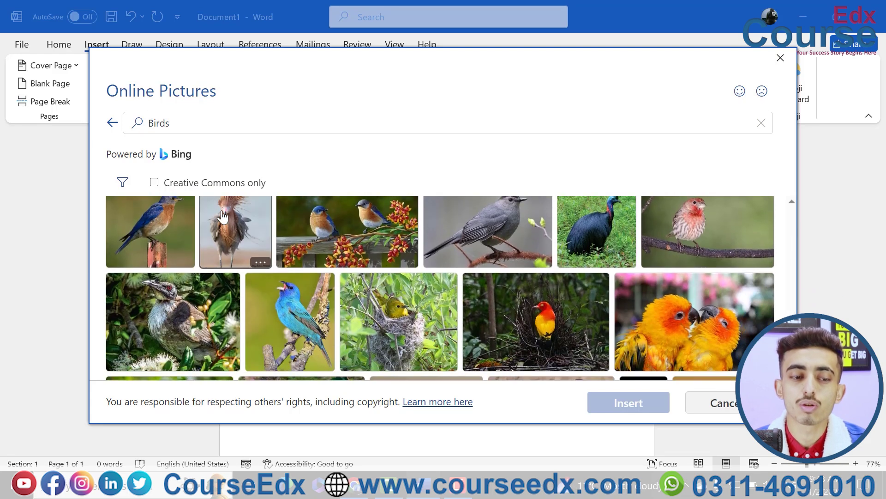
left_click(112, 122)
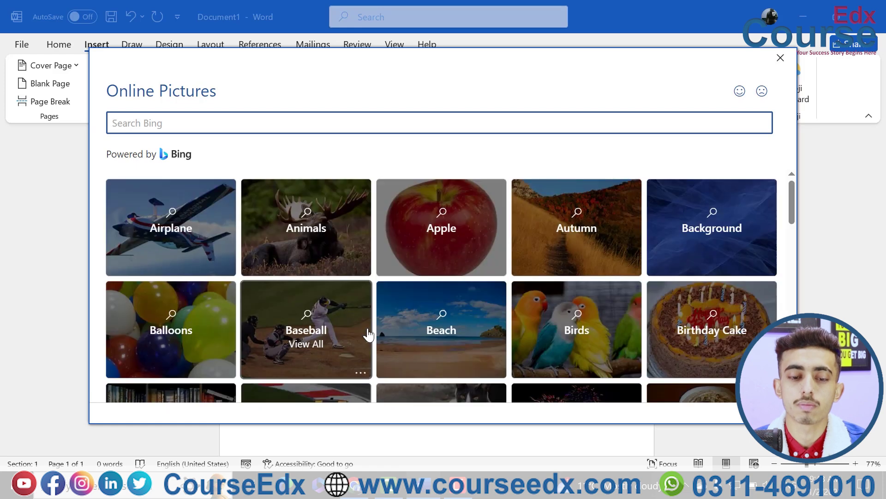
Step: Browse the Beach category with all results shown, not only Creative Commons
scroll(458, 331, "down", 3)
scroll(459, 327, "down", 1)
scroll(459, 329, "up", 2)
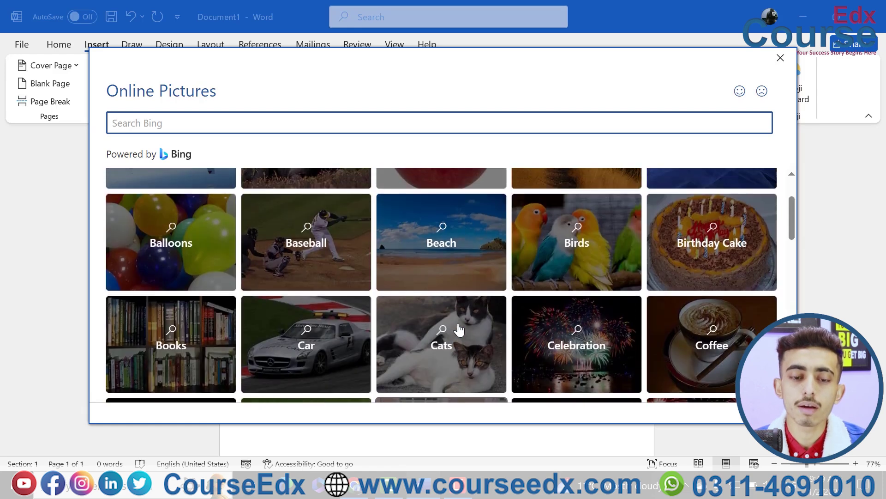
left_click(461, 261)
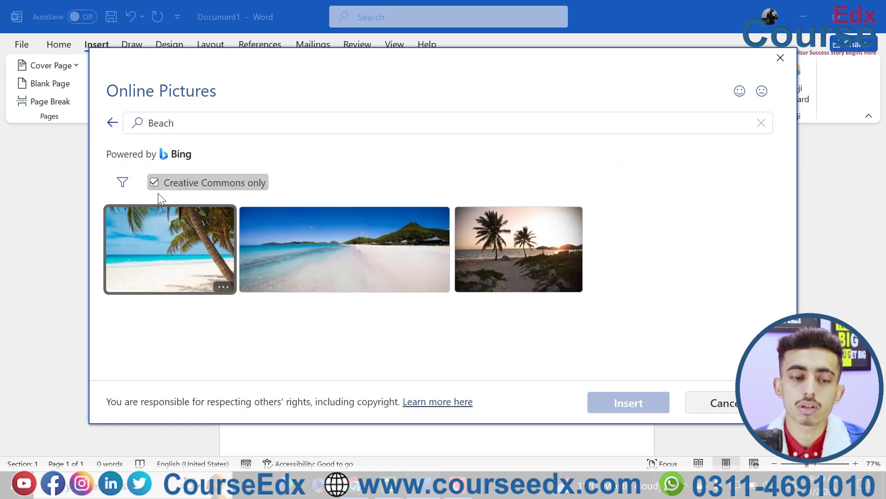
left_click(154, 183)
scroll(311, 298, "down", 3)
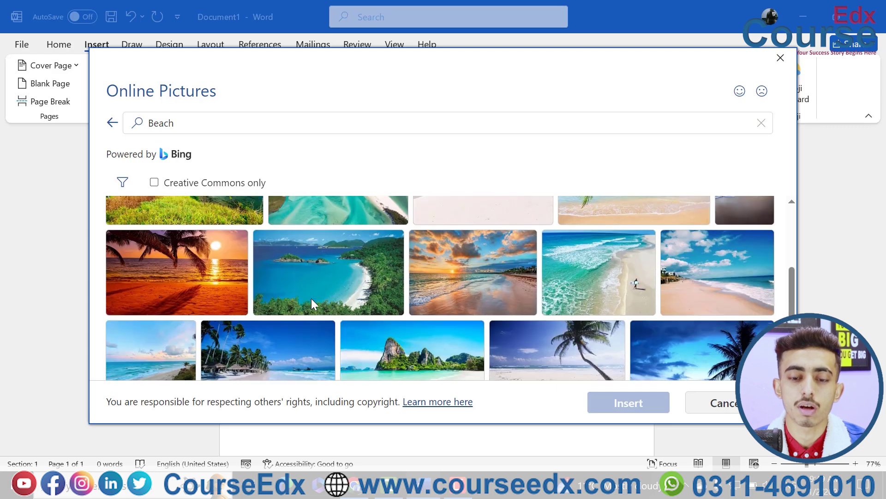
scroll(312, 298, "down", 3)
scroll(314, 304, "down", 1)
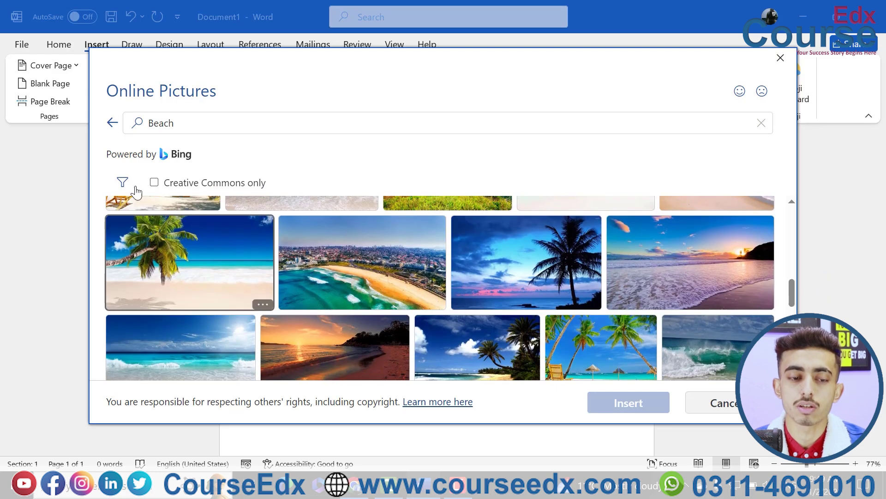
Step: Go back to the category grid and scroll it back to the top
left_click(113, 123)
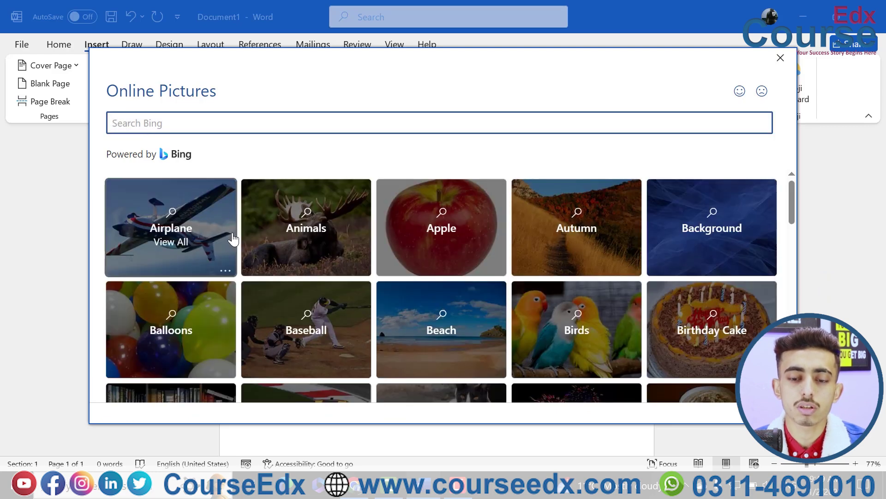
scroll(334, 346, "down", 5)
scroll(336, 346, "down", 5)
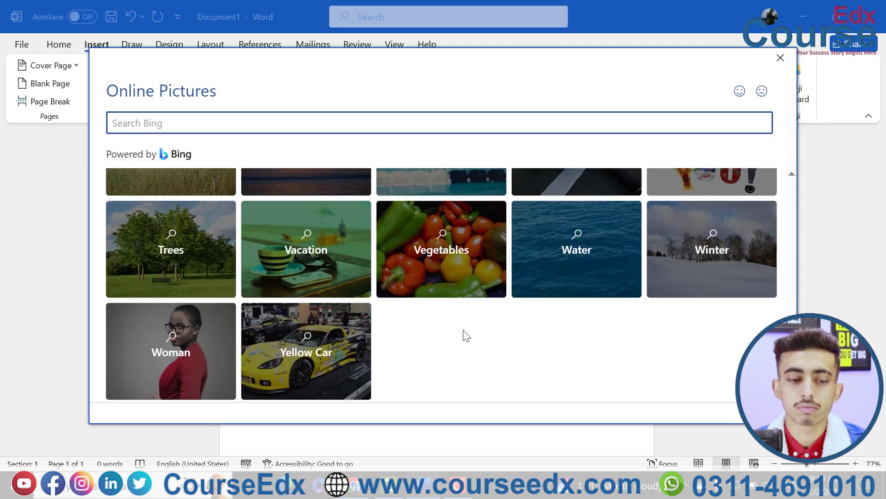
scroll(475, 332, "up", 1)
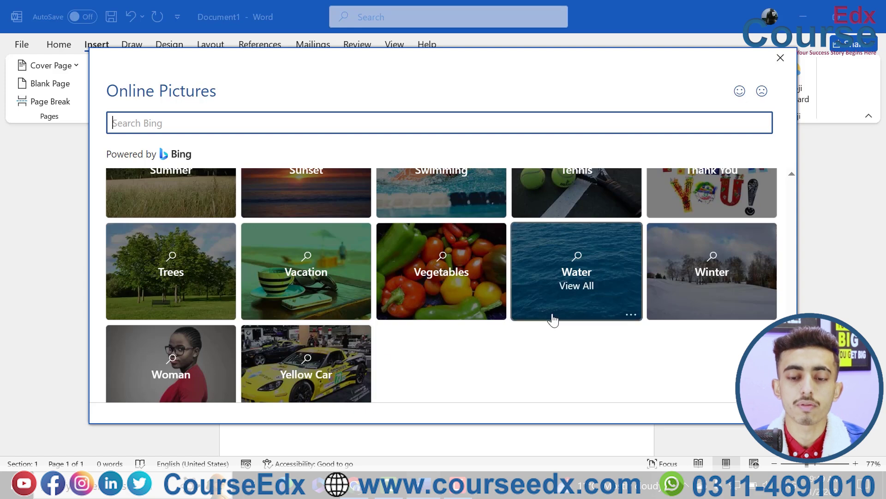
scroll(507, 302, "up", 2)
scroll(506, 302, "up", 2)
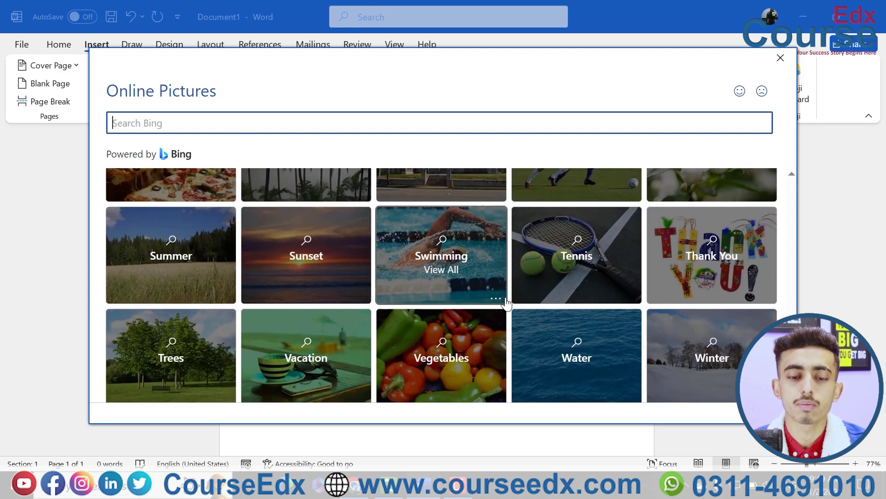
scroll(507, 303, "up", 4)
scroll(507, 303, "up", 15)
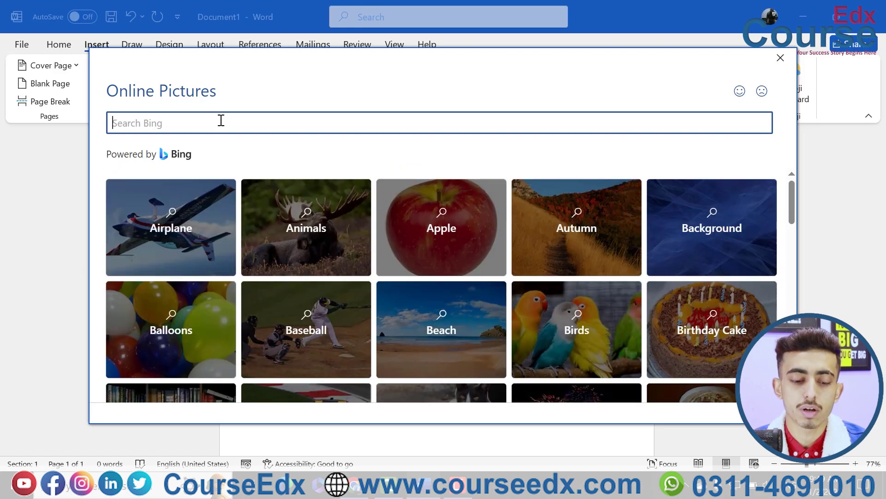
Step: Search Bing images for 'car' and scroll through the results
type("car")
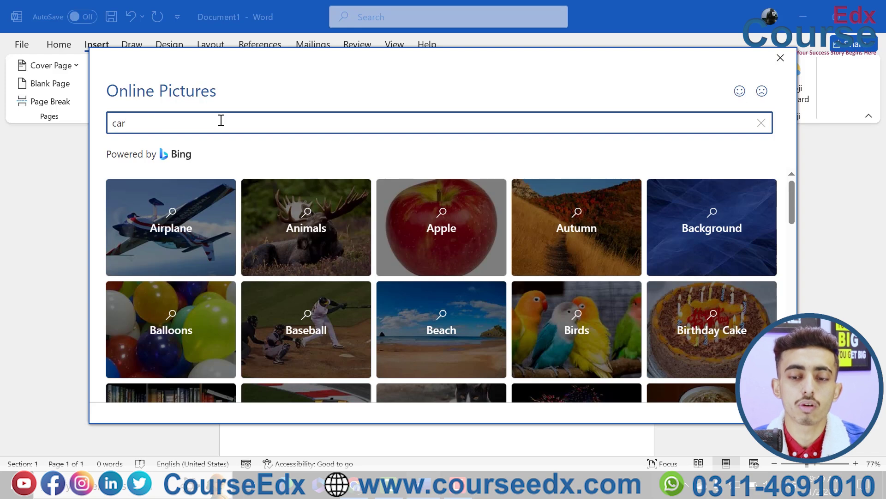
key("Return")
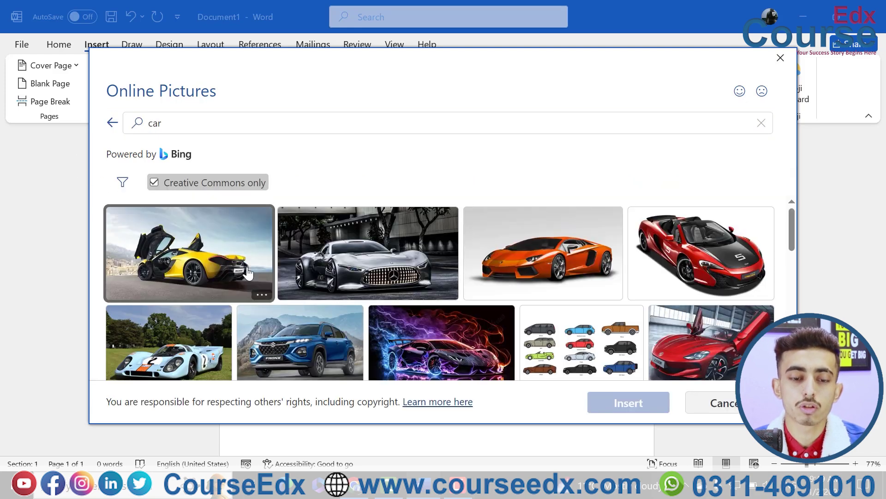
scroll(248, 273, "down", 5)
scroll(248, 273, "down", 10)
scroll(248, 273, "down", 3)
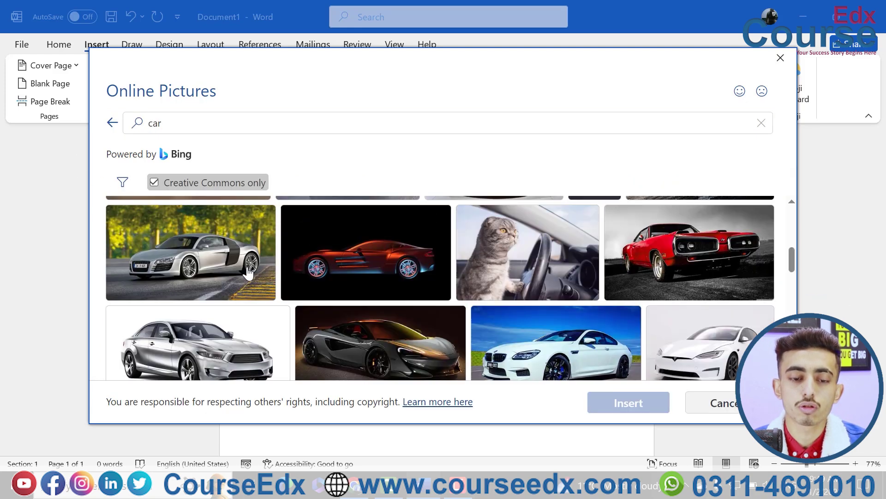
scroll(247, 273, "down", 3)
scroll(248, 273, "down", 3)
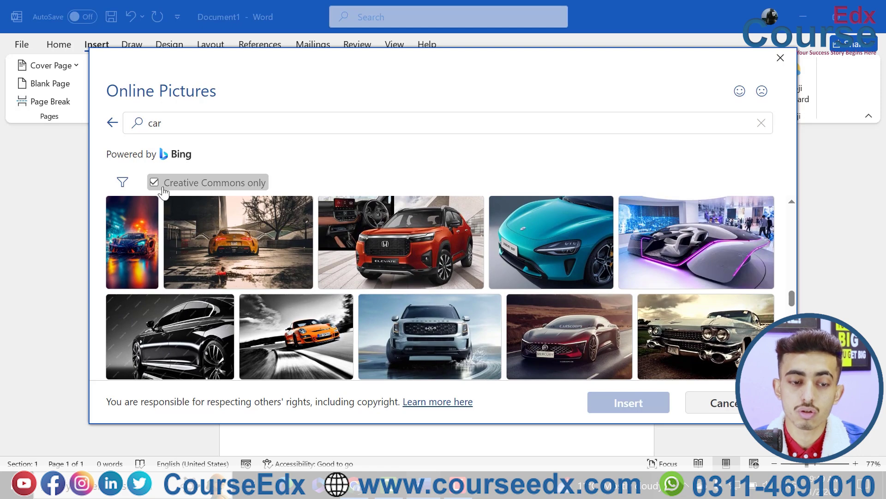
Step: Show all car results and insert the six-wheeled vehicle photo
left_click(155, 185)
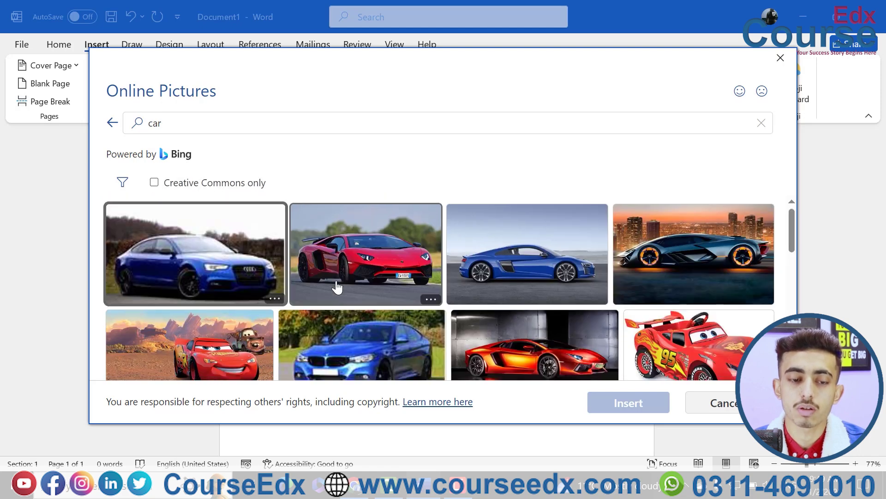
scroll(337, 286, "down", 5)
scroll(337, 286, "down", 3)
scroll(337, 286, "down", 2)
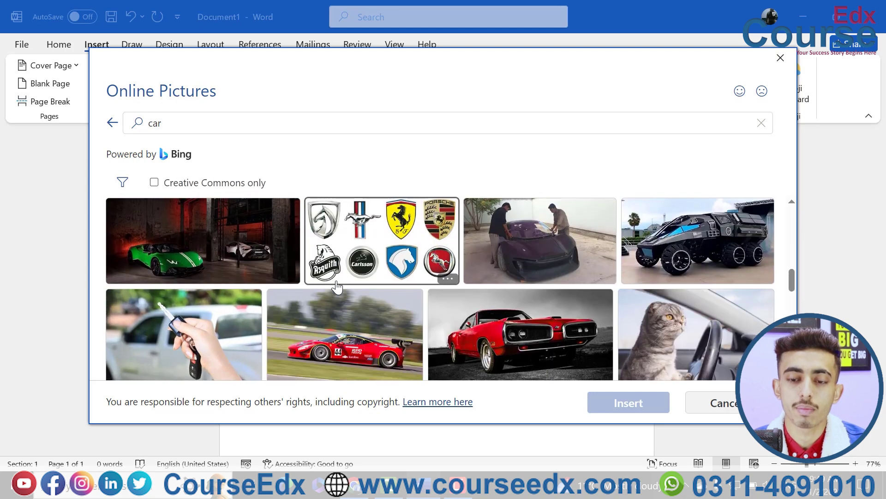
scroll(337, 287, "down", 1)
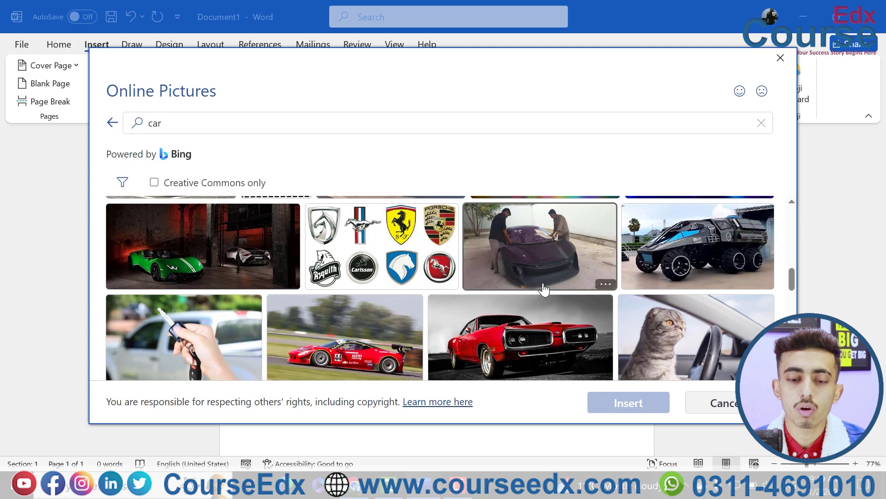
left_click(663, 260)
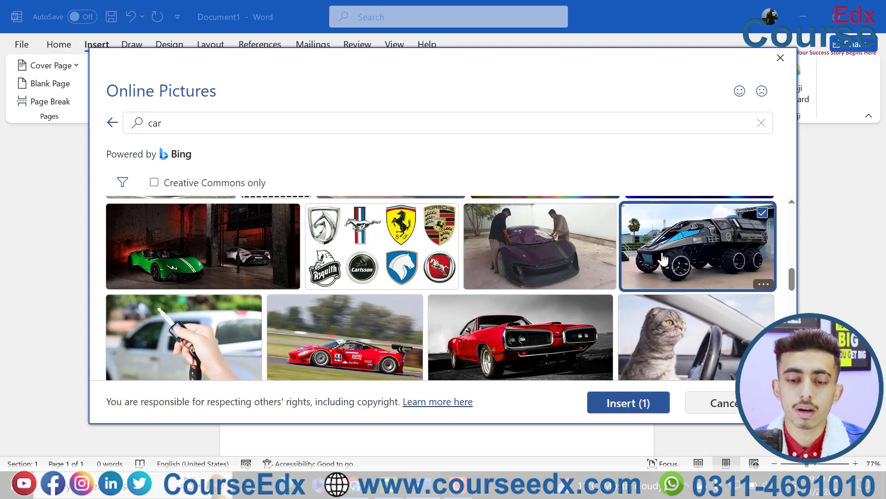
left_click(615, 411)
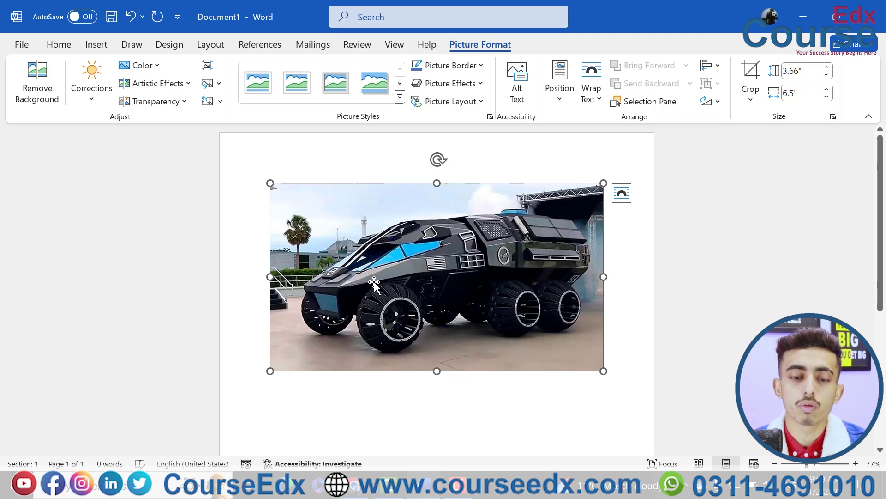
Step: Insert the We Are HIRING poster image from New Volume (D:) via This Device
left_click(97, 44)
left_click(156, 94)
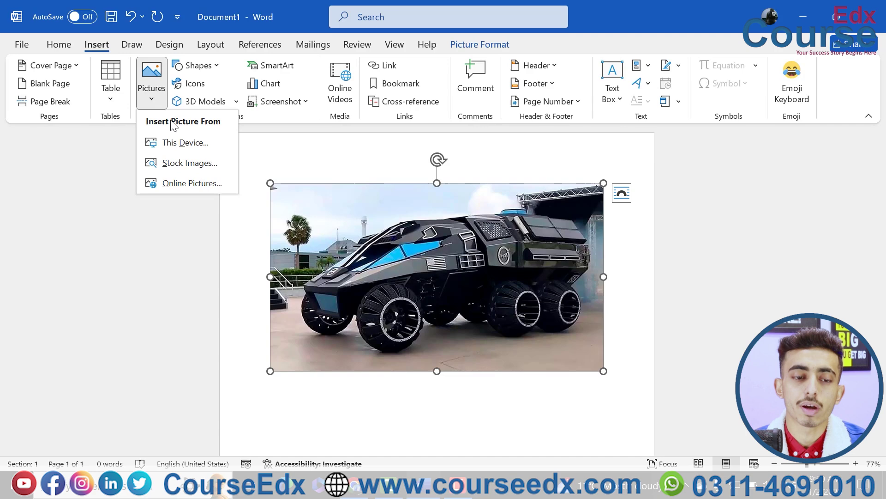
left_click(184, 143)
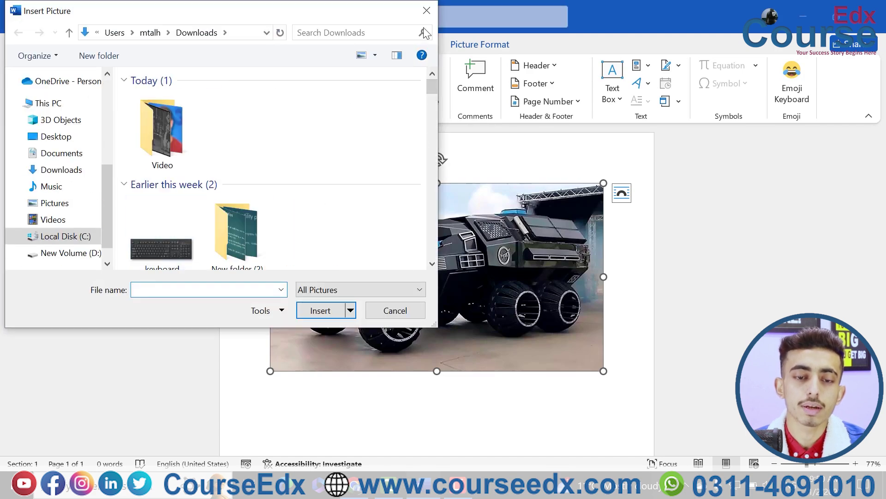
left_click(422, 11)
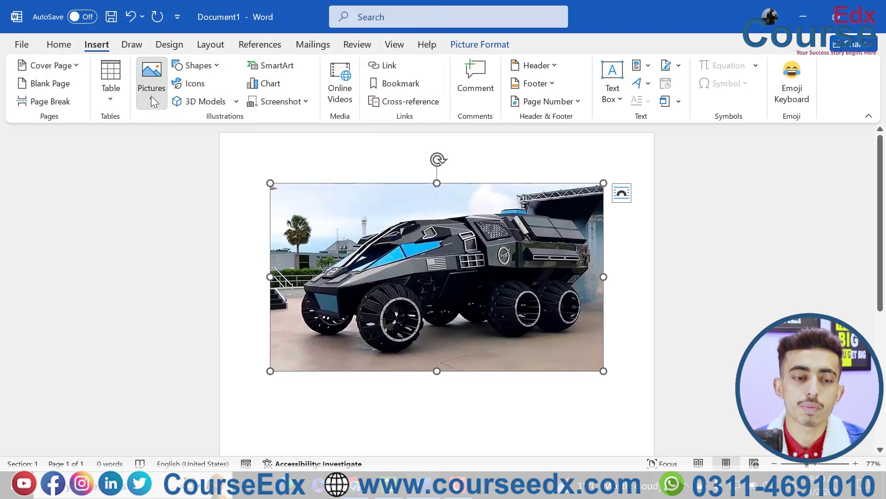
left_click(151, 88)
left_click(185, 142)
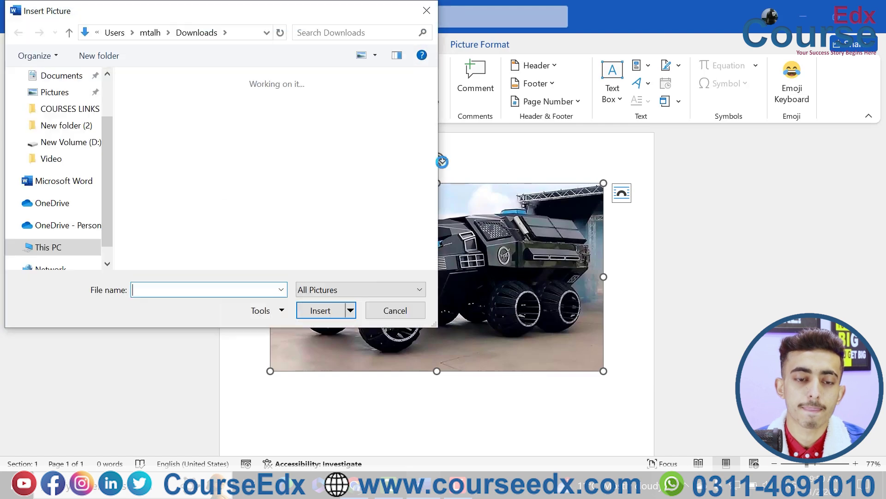
left_click(87, 254)
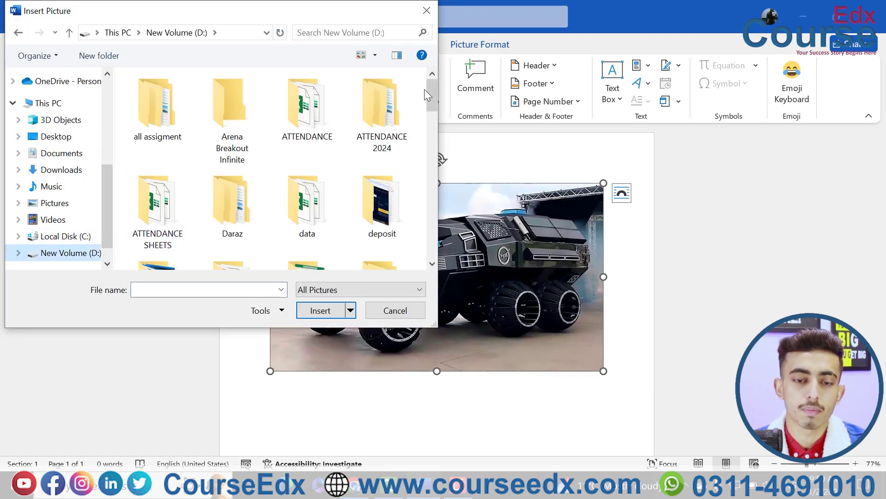
mouse_move(433, 102)
left_mouse_down()
mouse_move(432, 249)
mouse_move(435, 240)
left_mouse_up()
double_click(247, 123)
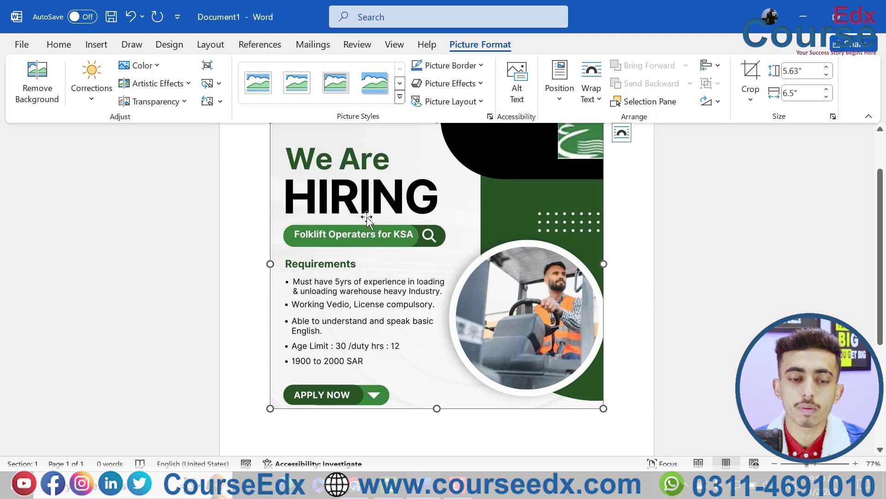
Step: Remove the poster background, marking forklift photo areas to keep, and keep the changes
left_click(53, 83)
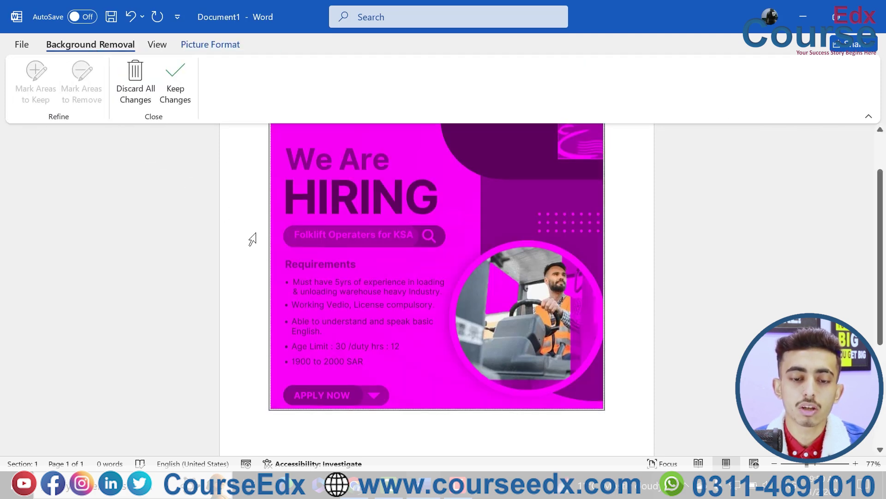
scroll(351, 285, "up", 1)
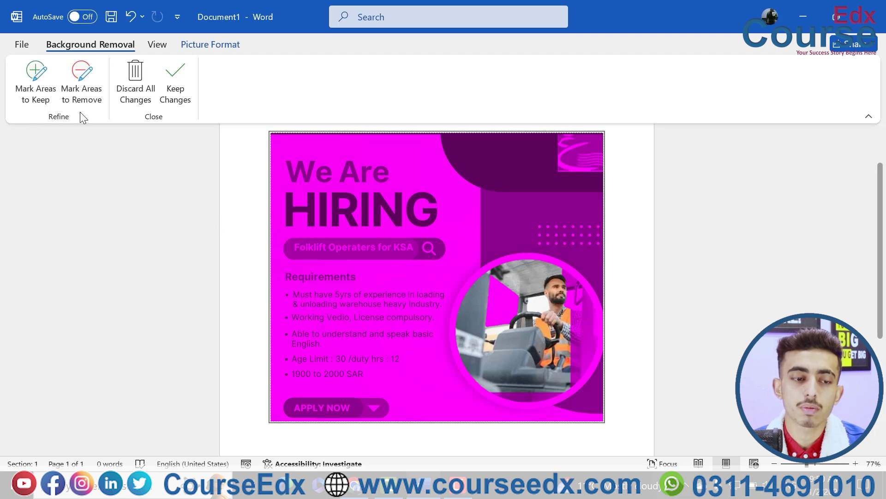
left_click(39, 73)
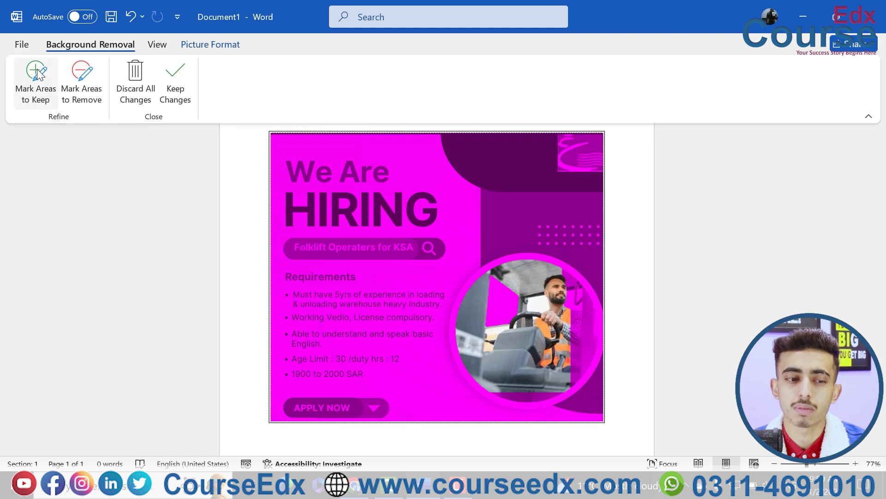
left_click(36, 101)
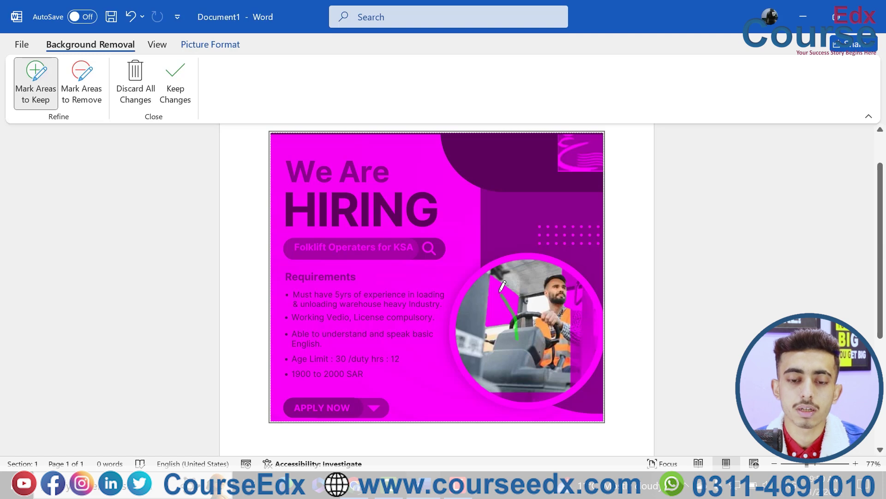
left_click_drag(519, 316, 498, 277)
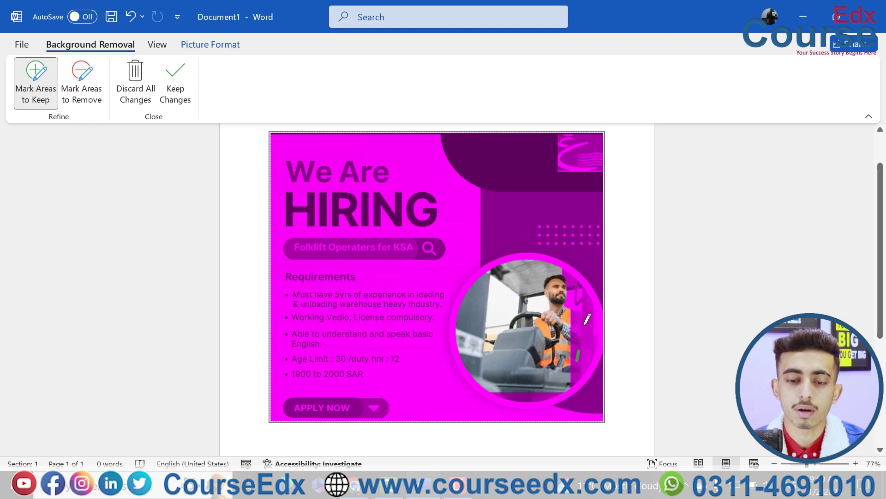
mouse_move(585, 321)
left_mouse_down()
mouse_move(576, 292)
mouse_move(579, 323)
mouse_move(595, 329)
mouse_move(595, 303)
left_mouse_up()
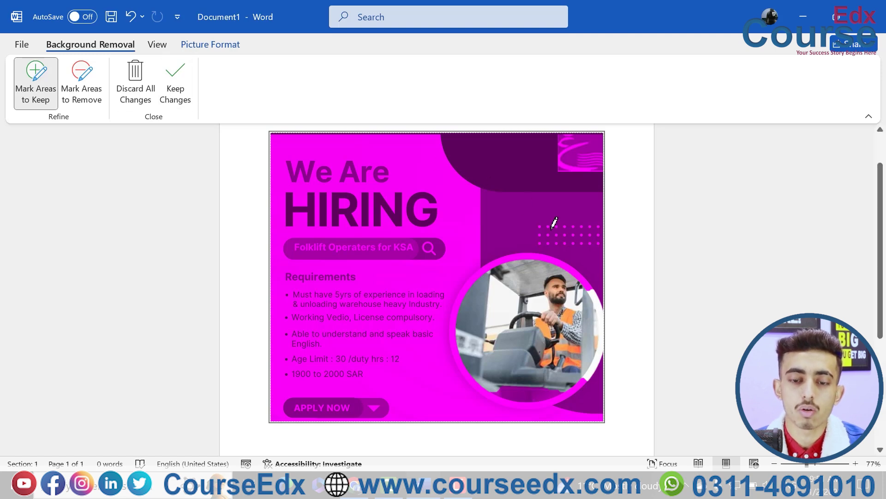
left_click(616, 272)
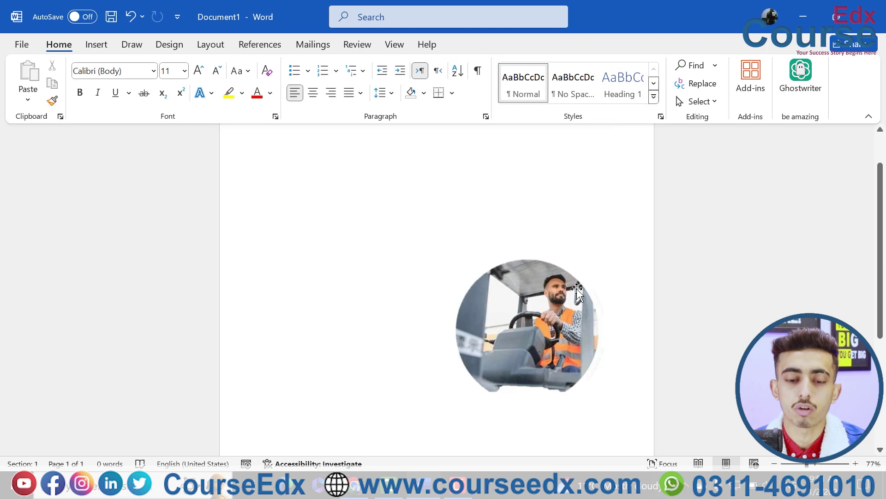
Step: Mark the forklift circle's bottom and right edges to keep, apply, then undo
left_click(518, 388)
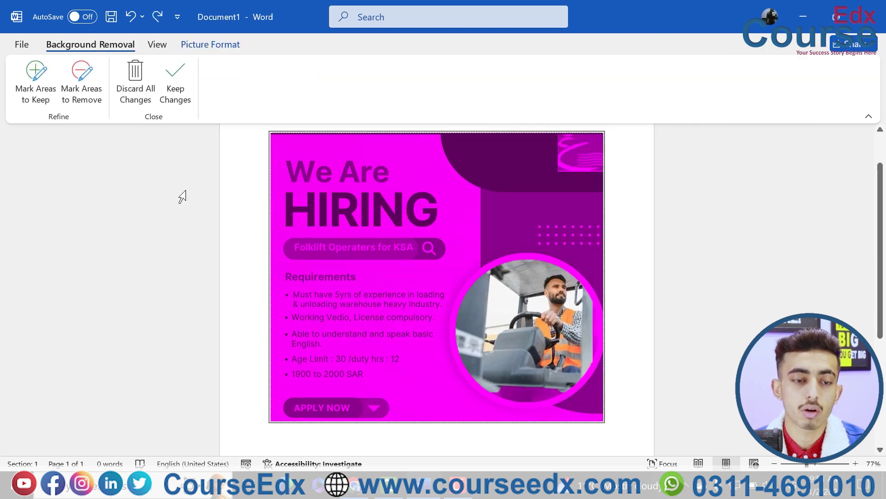
left_click(47, 83)
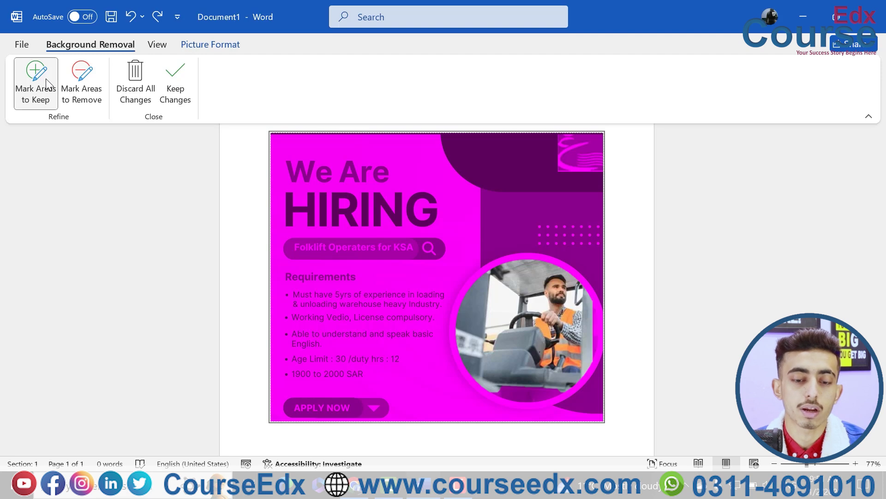
left_click_drag(497, 390, 549, 393)
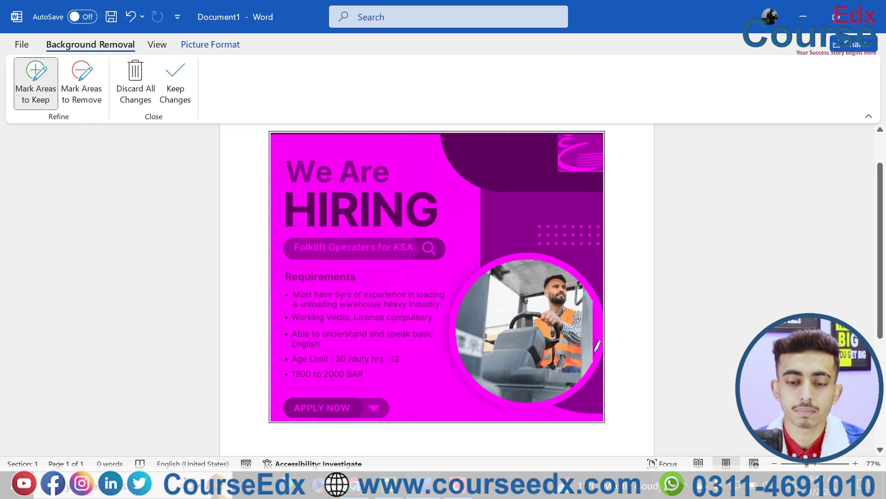
left_click_drag(598, 345, 594, 316)
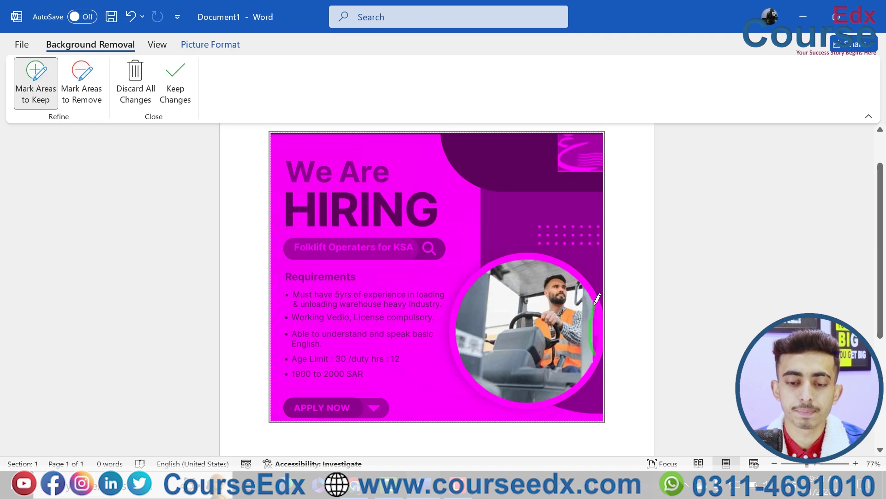
left_click(642, 330)
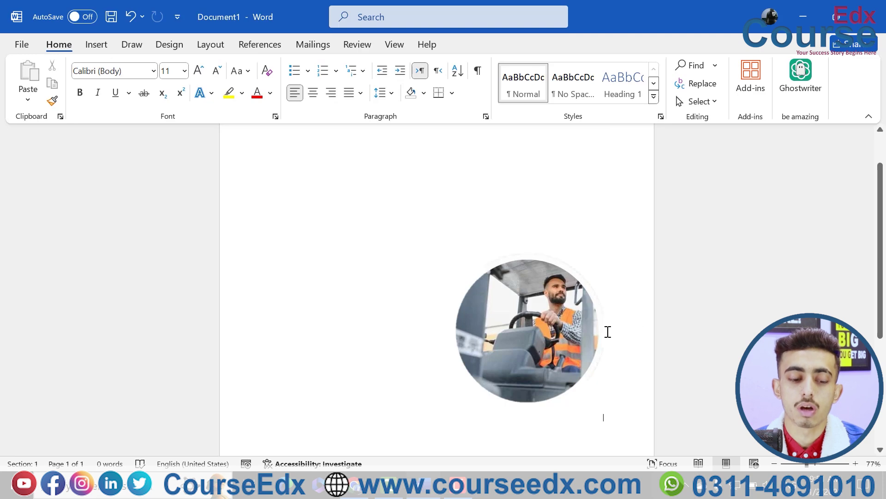
key("ctrl+z")
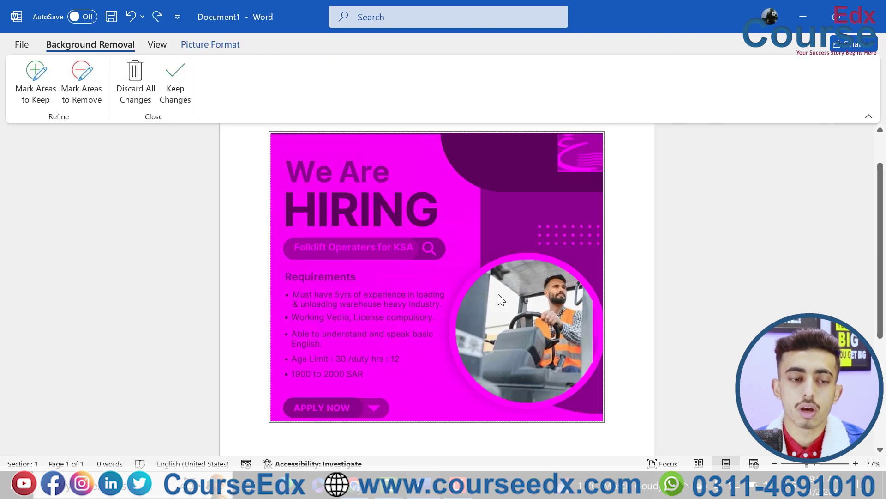
Step: Mark the circle's left edge for removal, undo the results, and discard background removal
left_click(102, 91)
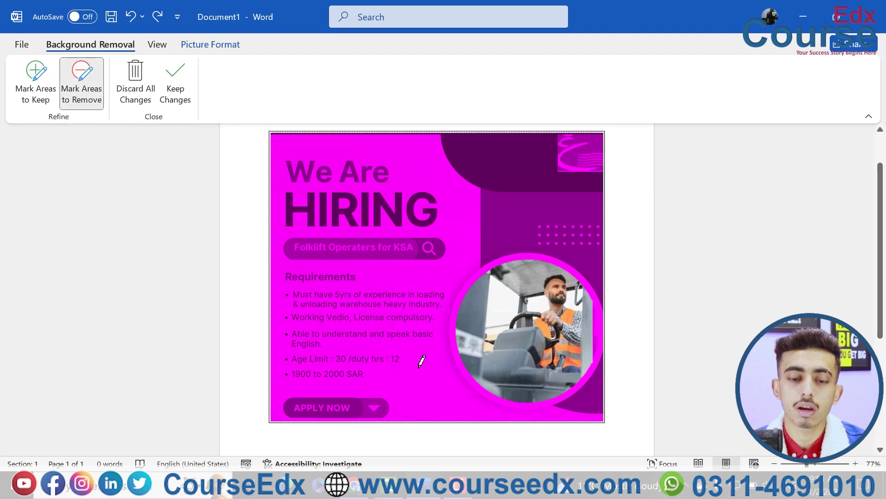
mouse_move(482, 285)
left_mouse_down()
mouse_move(463, 347)
mouse_move(468, 325)
left_mouse_up()
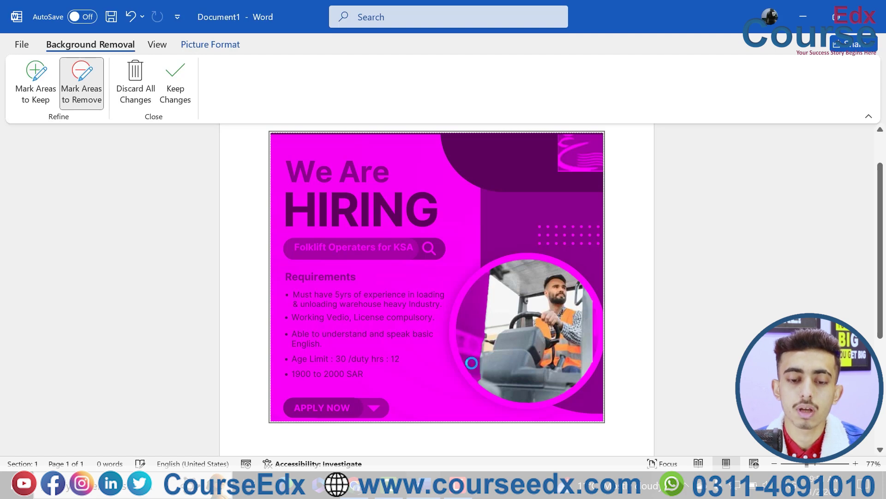
left_click(628, 332)
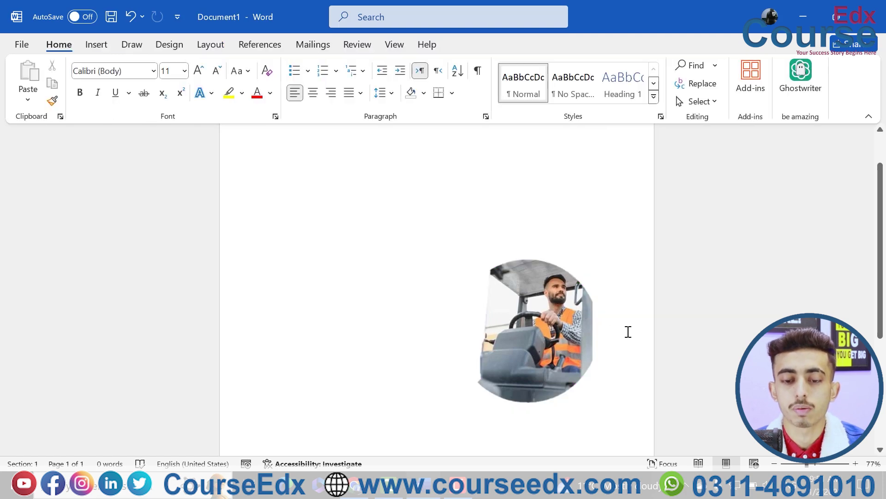
key("ctrl+z")
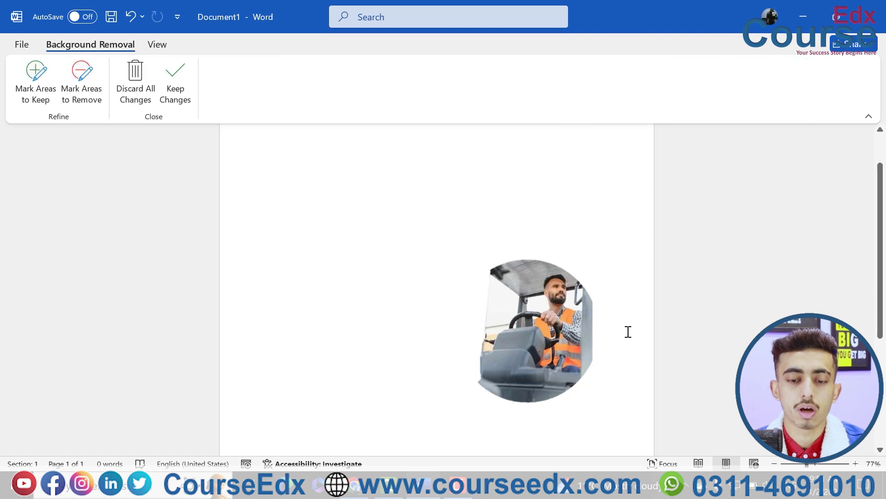
left_click(636, 298)
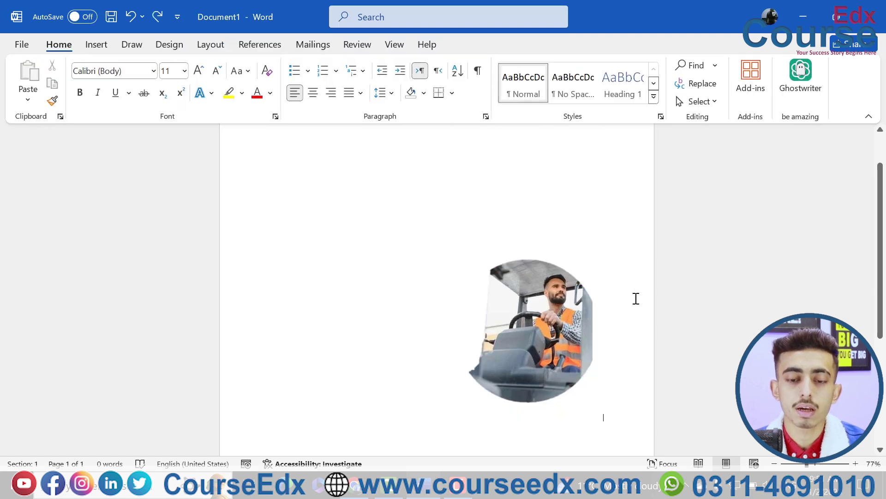
key("ctrl+z")
left_click(175, 83)
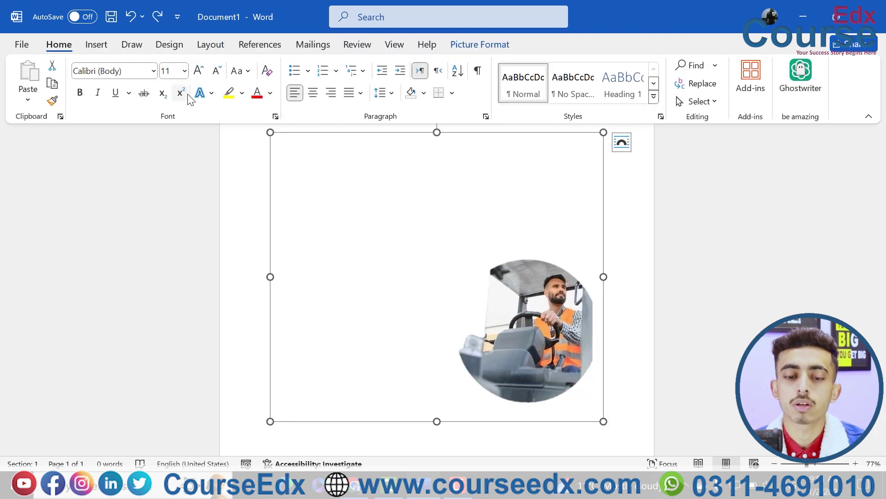
key("ctrl+z")
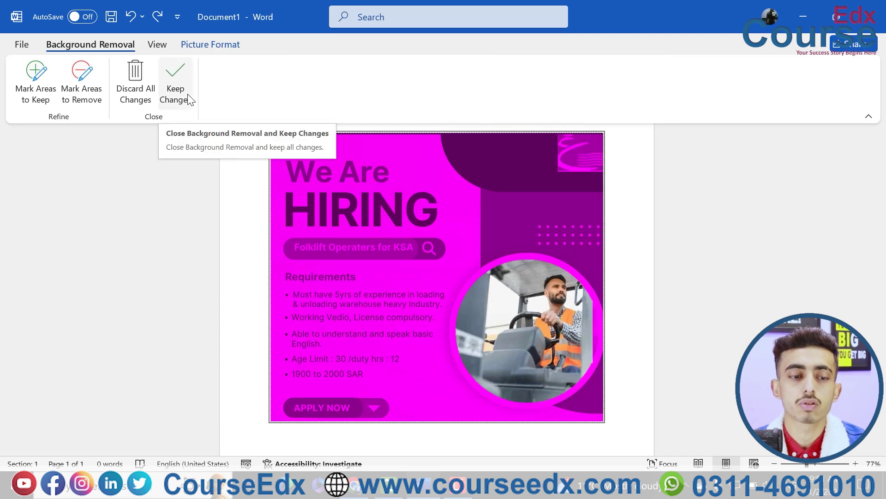
left_click(143, 81)
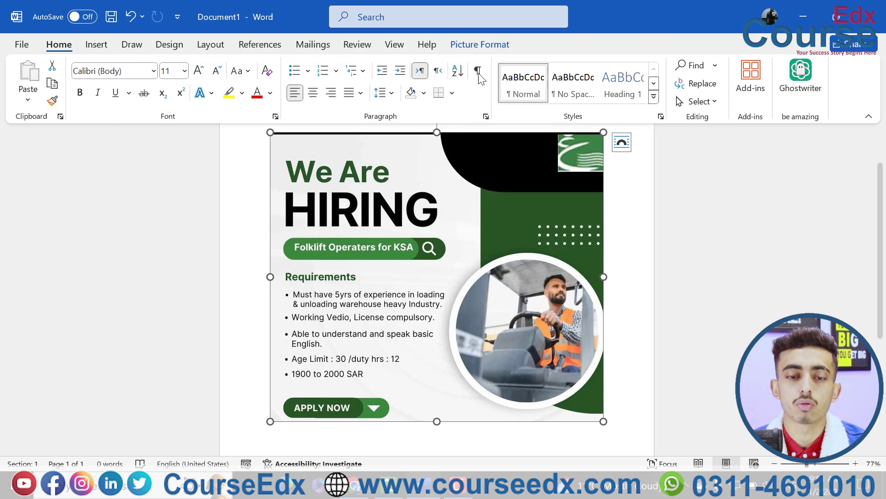
Step: Apply a Sharpen preset from Picture Format > Corrections to the poster
left_click(473, 45)
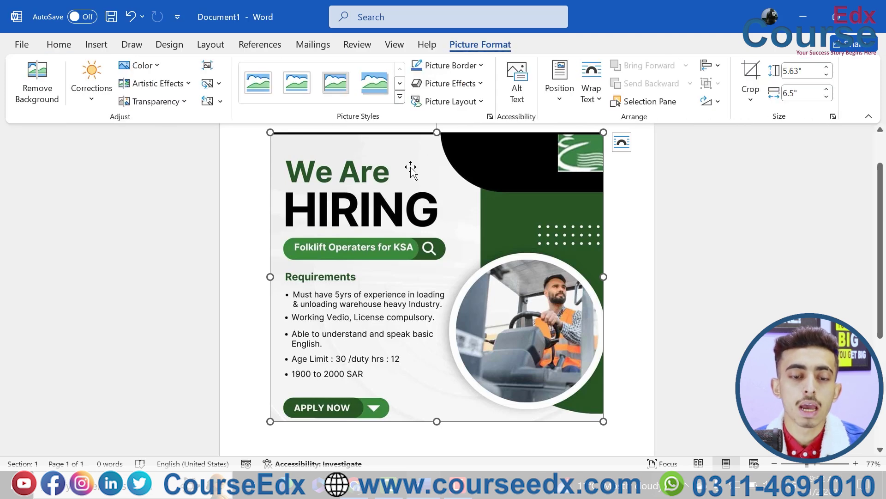
left_click(95, 105)
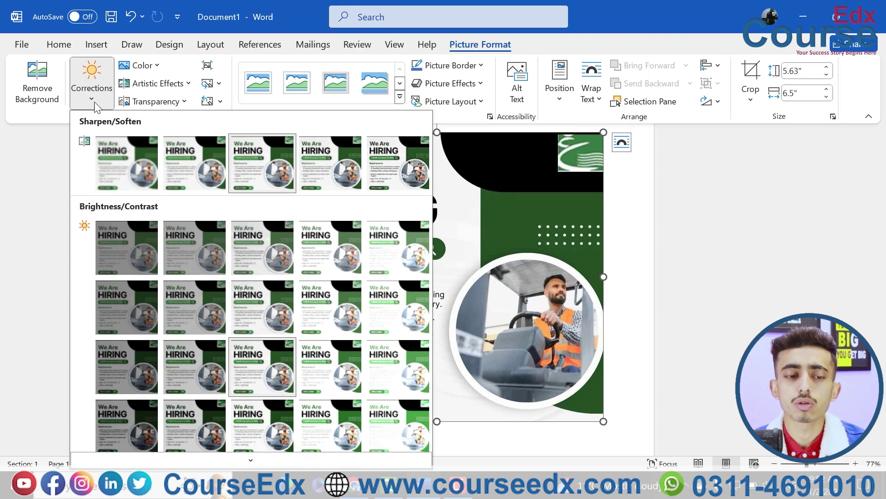
left_click(478, 309)
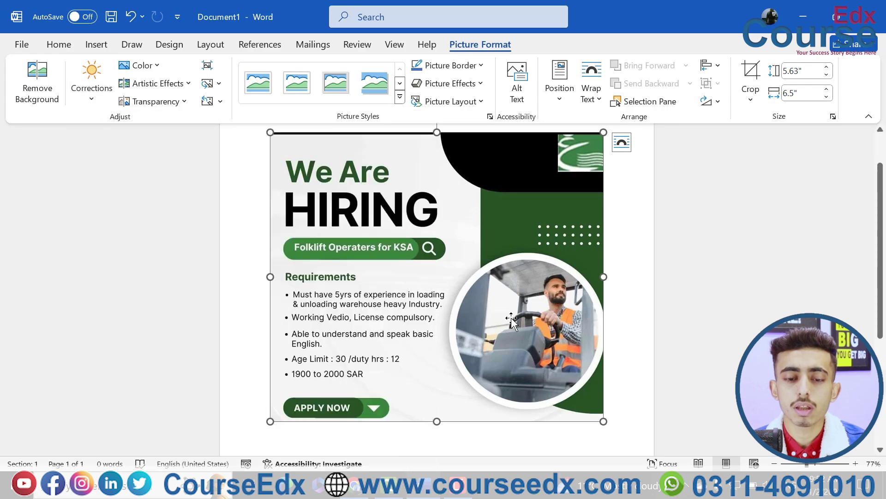
scroll(514, 322, "up", 3)
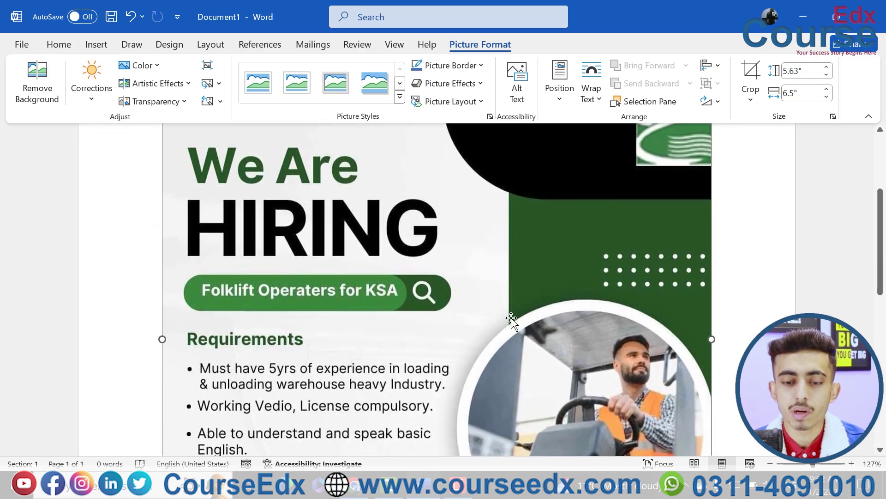
scroll(514, 322, "down", 2)
scroll(514, 322, "up", 7)
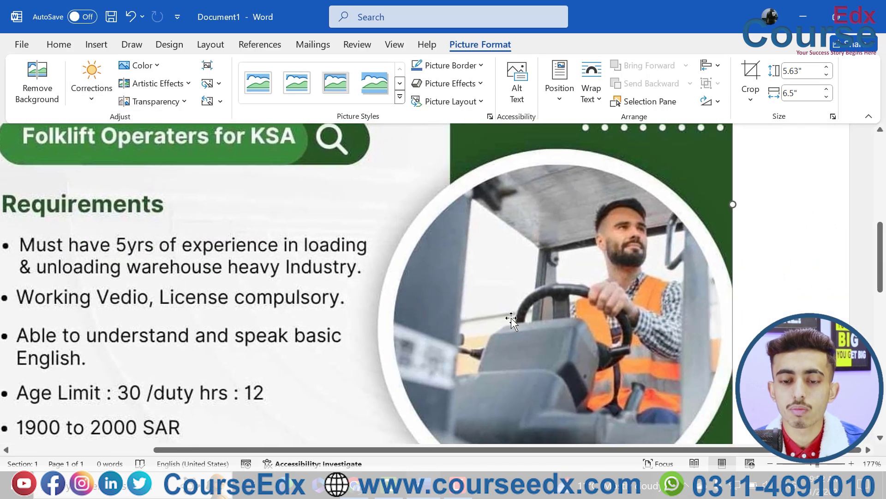
scroll(511, 318, "up", 2)
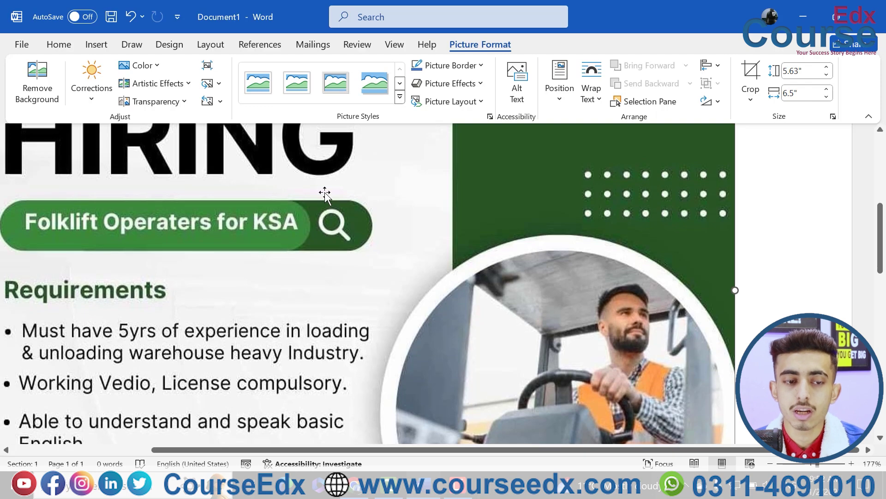
left_click(91, 101)
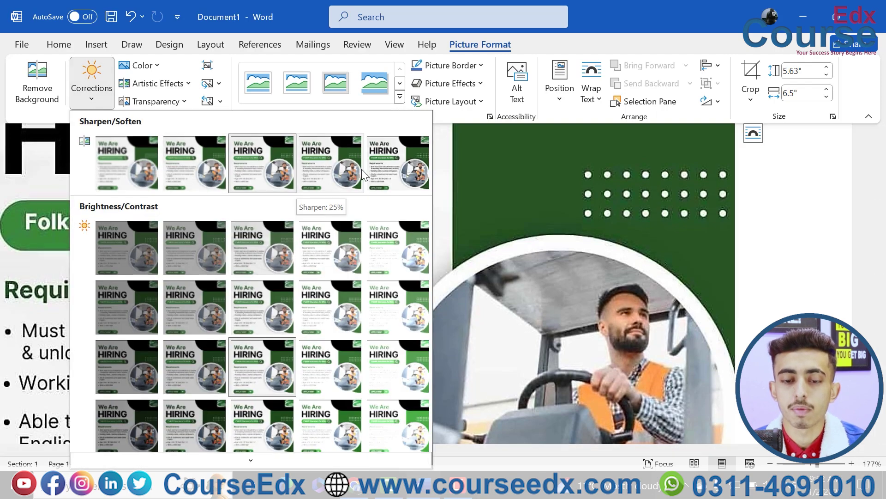
left_click(398, 169)
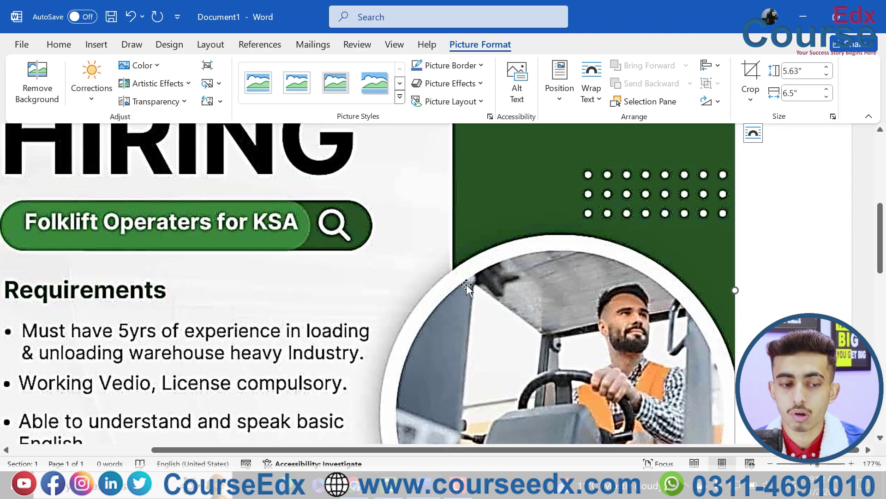
scroll(320, 241, "left", 3)
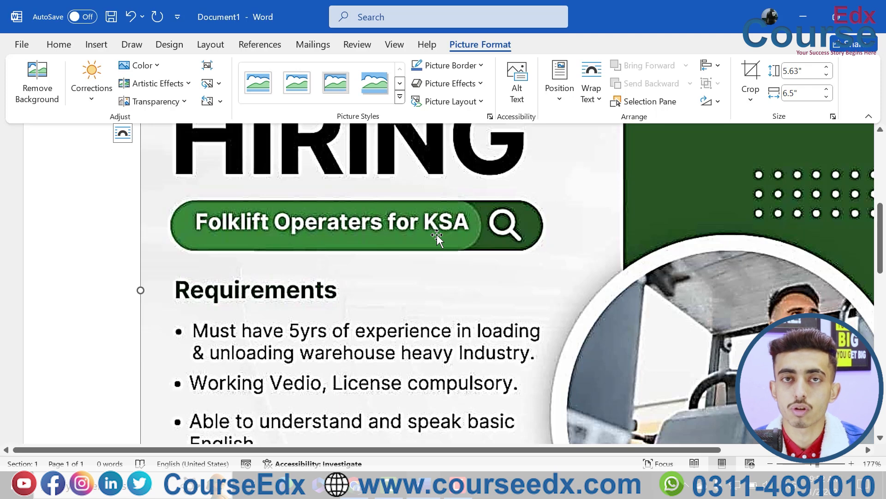
Step: Replace it with a Soften preset from Corrections
left_click(100, 77)
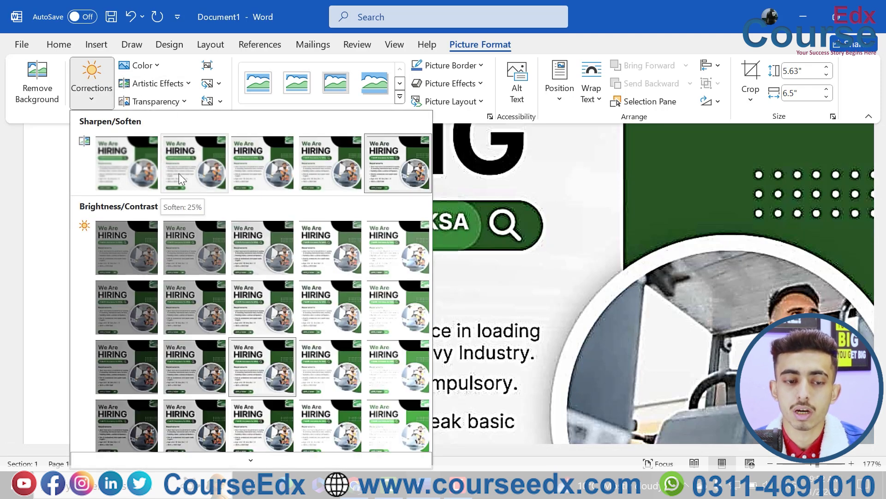
left_click(130, 165)
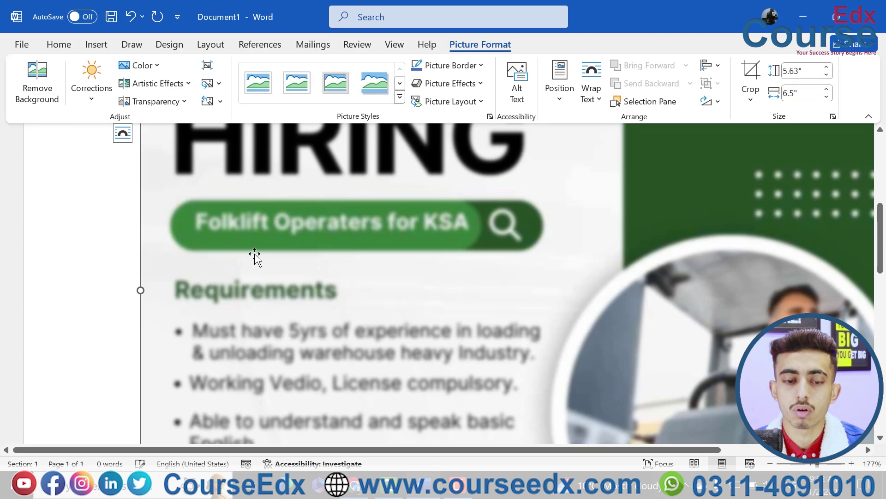
scroll(253, 257, "down", 6)
scroll(255, 259, "down", 5)
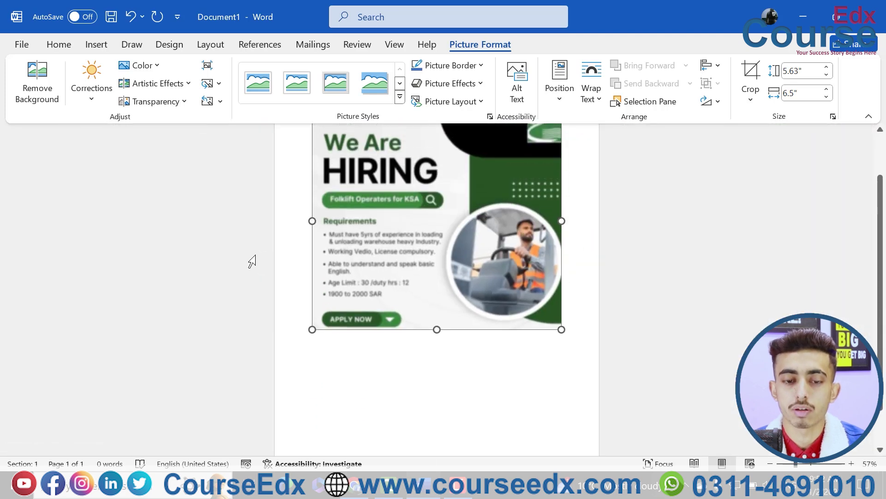
Step: Apply a Sharpen preset from Corrections to the hiring poster
scroll(251, 258, "up", 1)
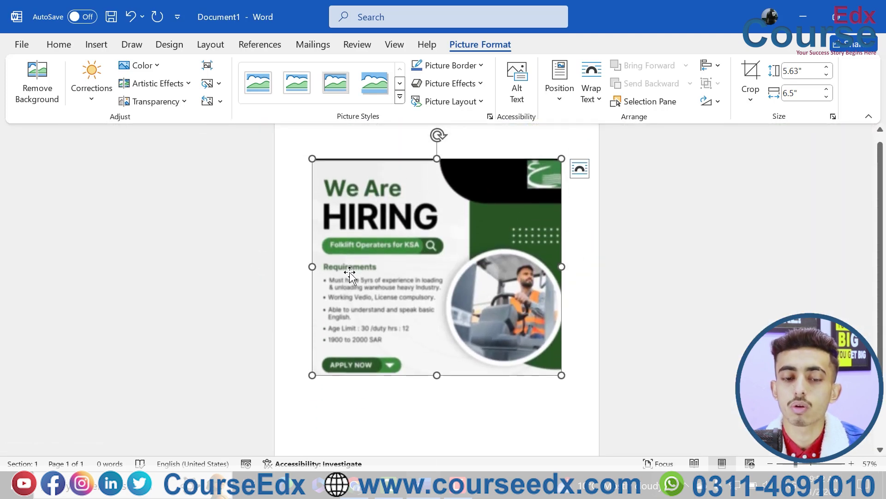
left_click(138, 65)
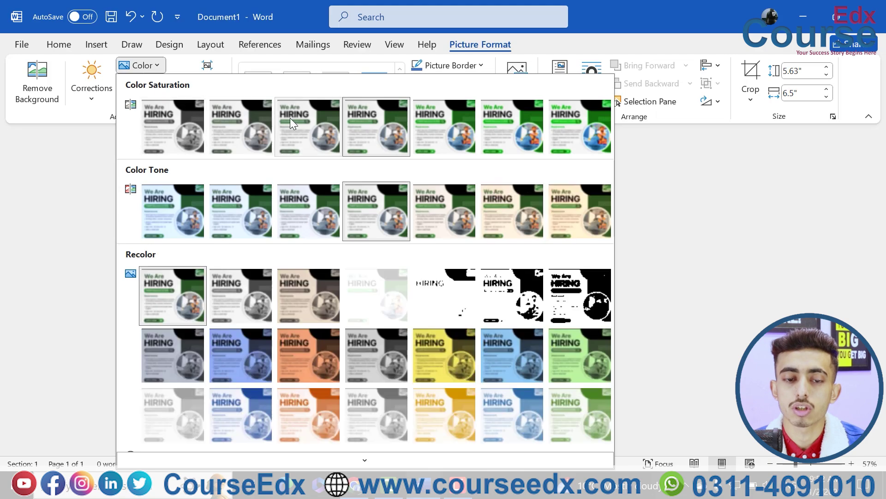
left_click(92, 80)
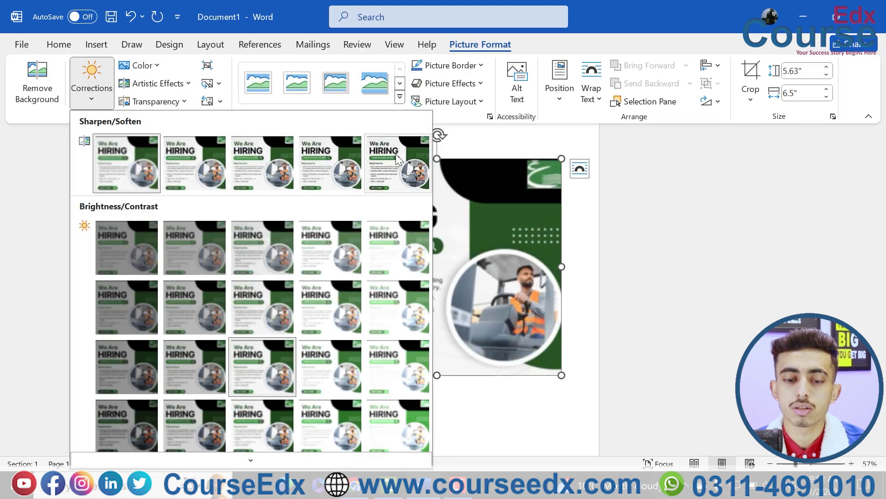
left_click(396, 157)
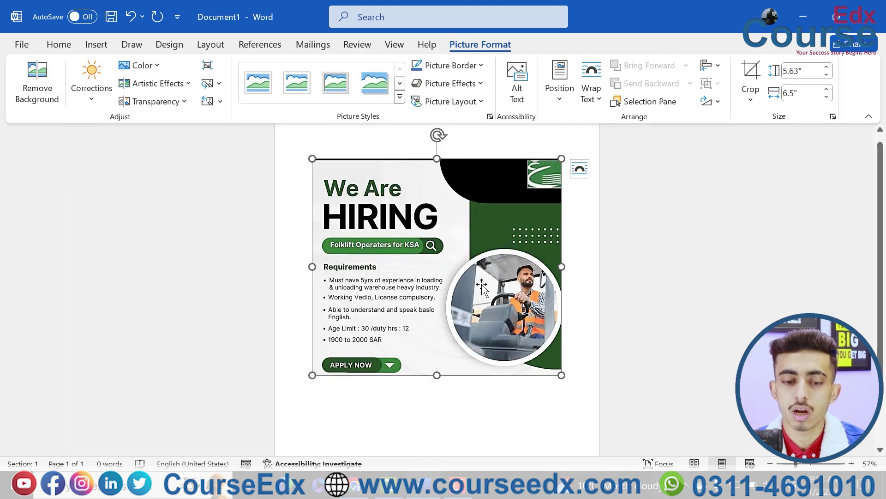
Step: Zoom in to check the poster's sharpness and apply another Sharpen/Soften preset
scroll(483, 292, "up", 8, "ctrl")
scroll(636, 389, "down", 5)
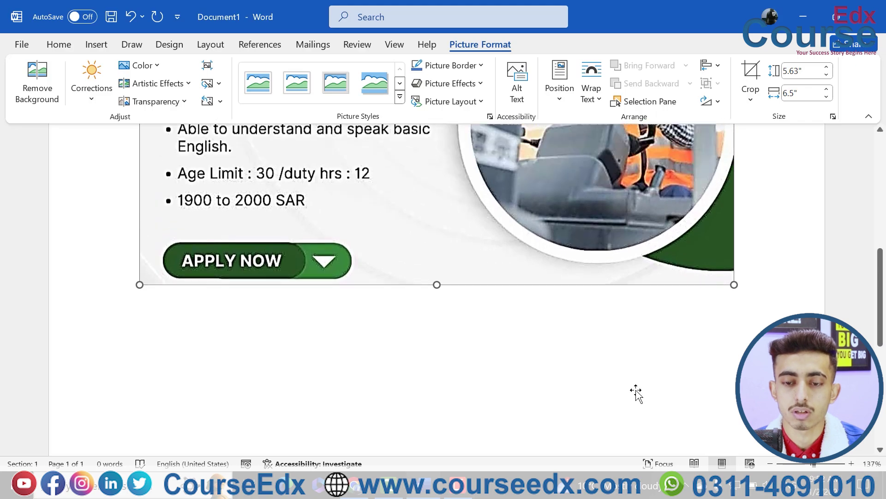
scroll(636, 389, "up", 4)
scroll(636, 389, "up", 3, "ctrl")
scroll(636, 389, "up", 3, "ctrl")
scroll(638, 206, "right", 5)
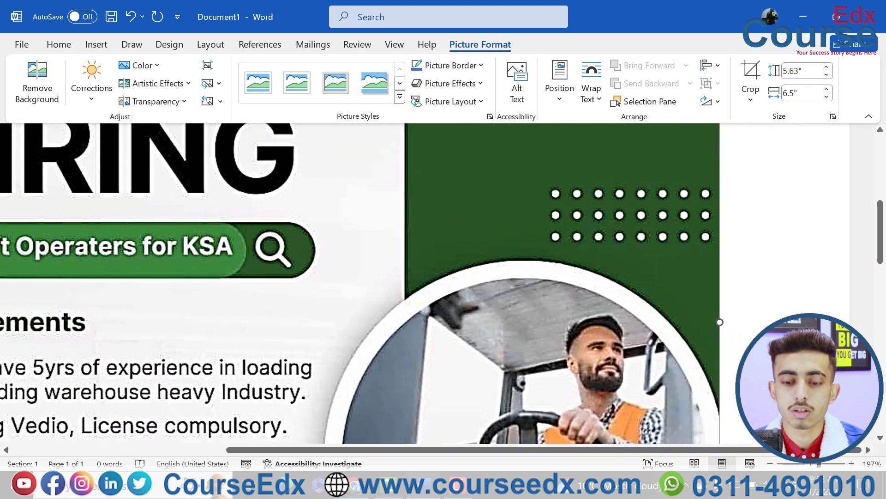
scroll(638, 206, "down", 5)
scroll(638, 206, "right", 4)
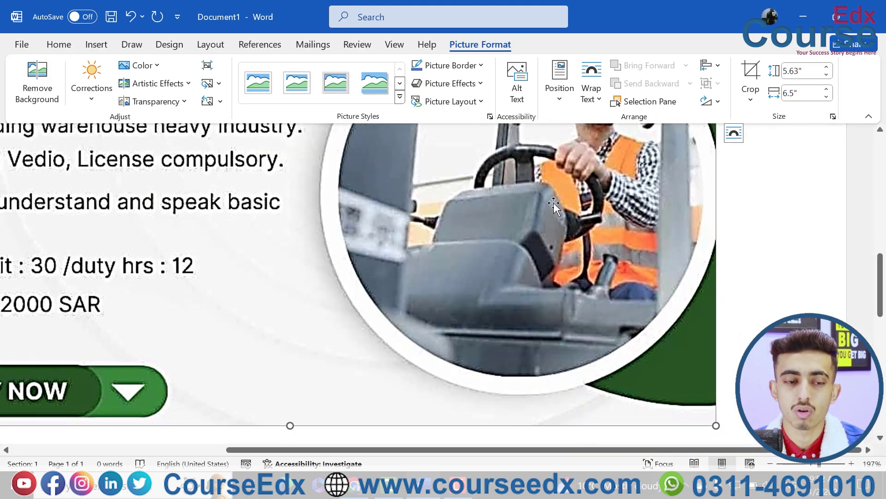
left_click(104, 101)
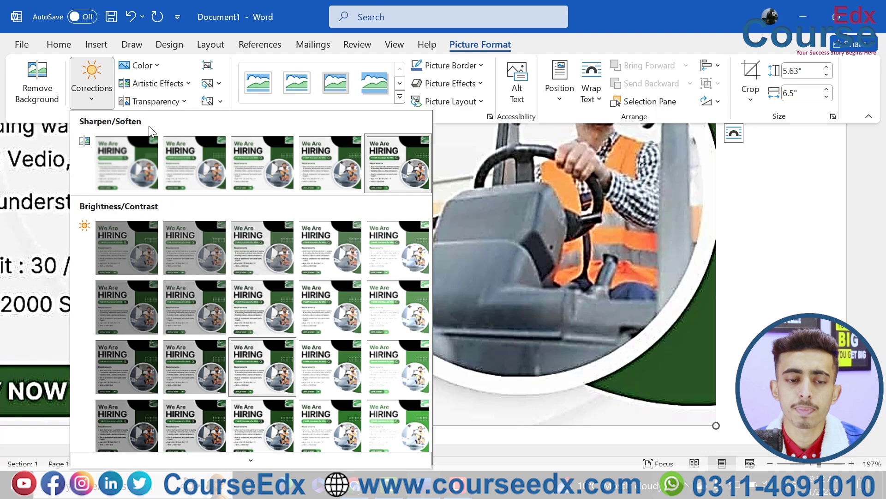
left_click(240, 164)
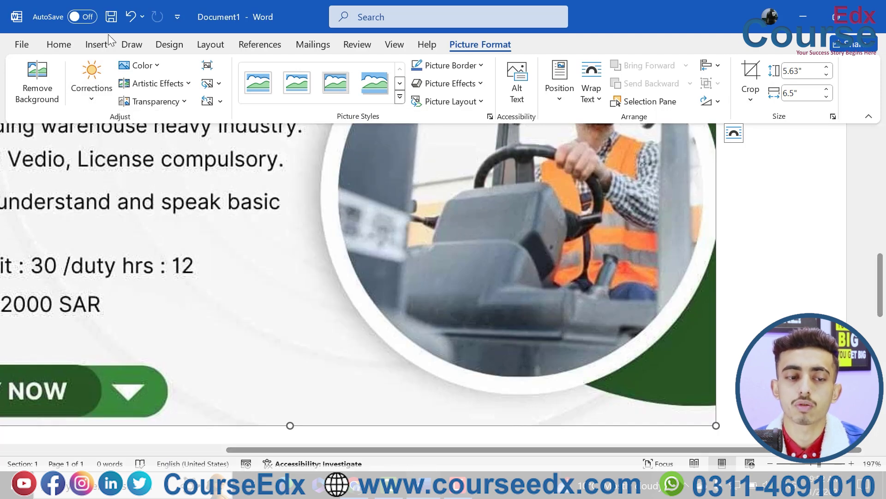
scroll(238, 181, "down", 7, "ctrl")
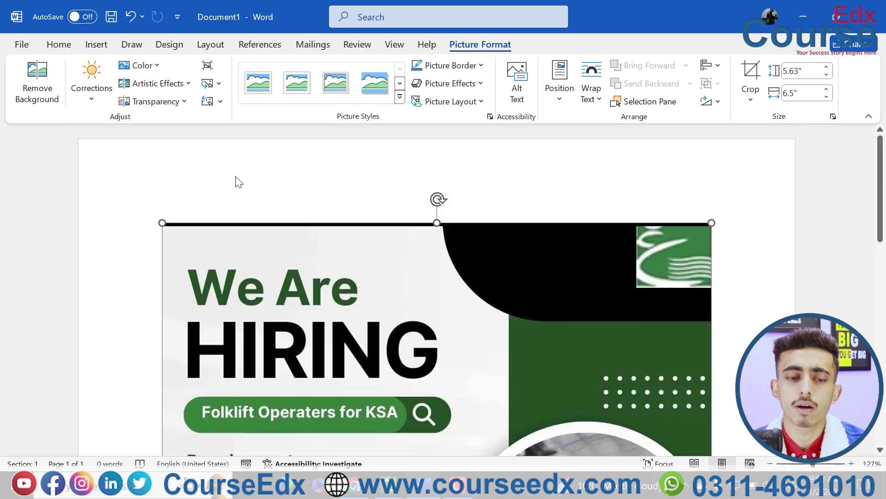
scroll(238, 181, "down", 5, "ctrl")
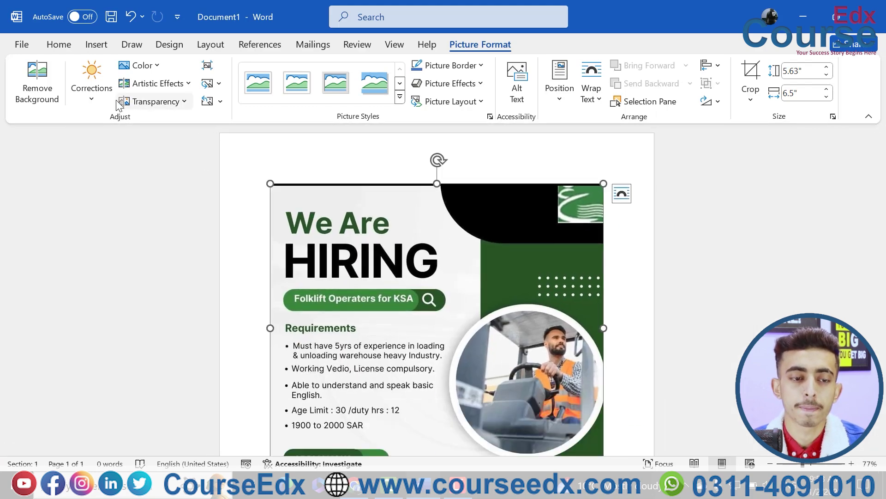
left_click(91, 90)
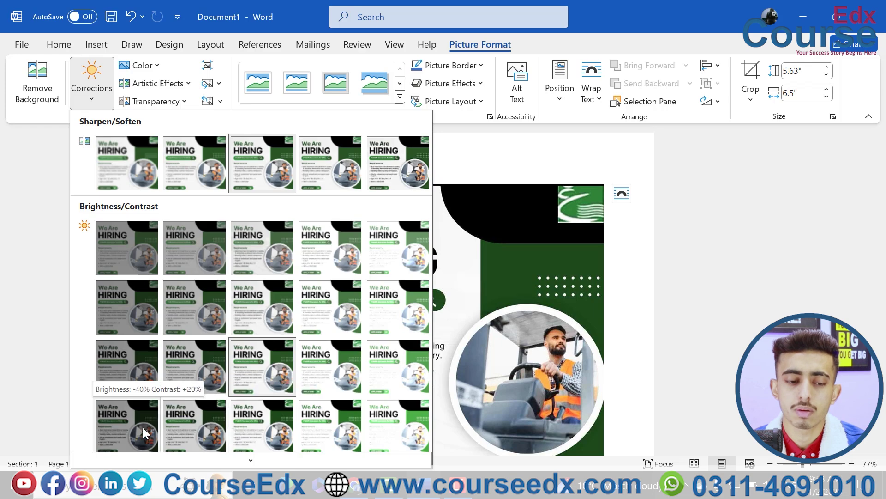
left_click(217, 414)
scroll(307, 399, "down", 3)
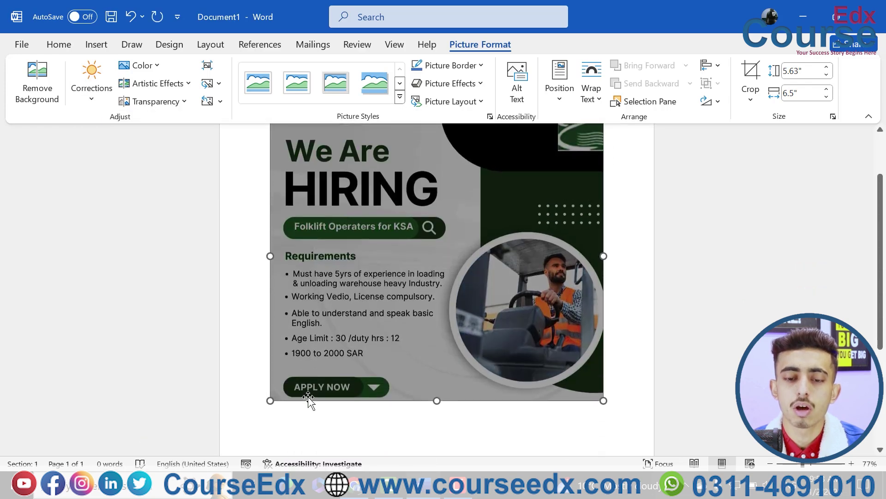
left_click(92, 86)
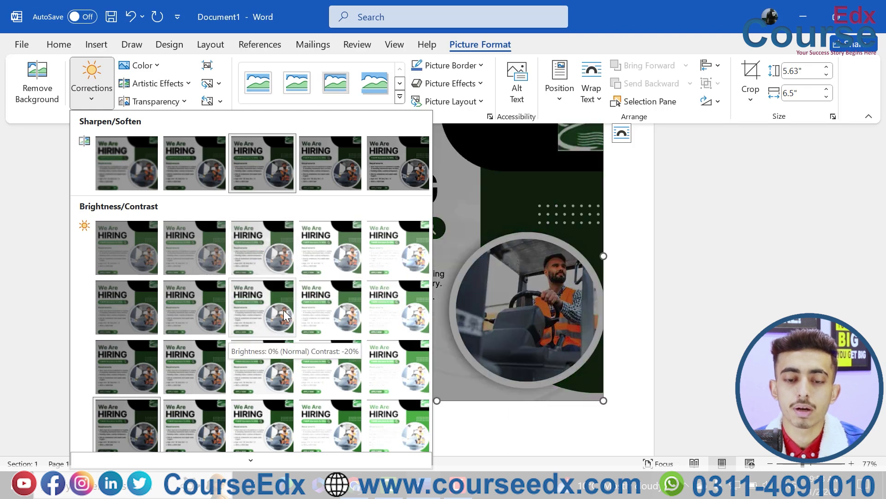
key("Escape")
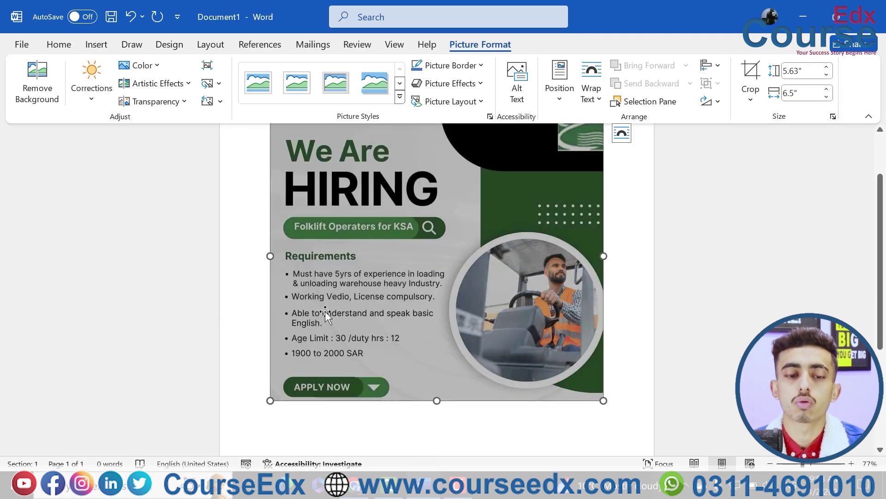
scroll(325, 314, "up", 2)
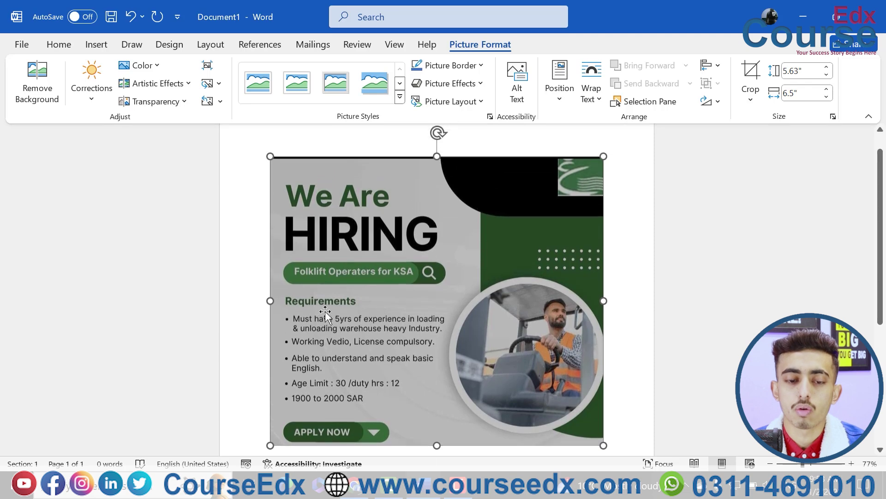
left_click(91, 85)
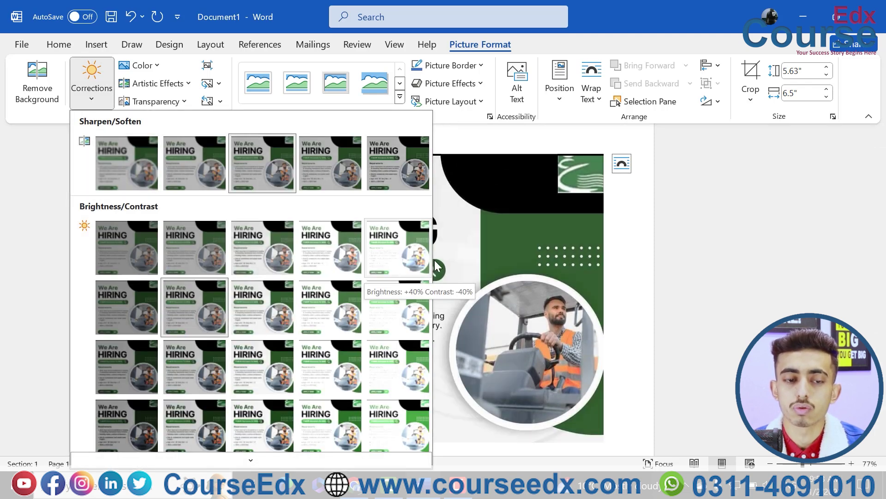
left_click(452, 263)
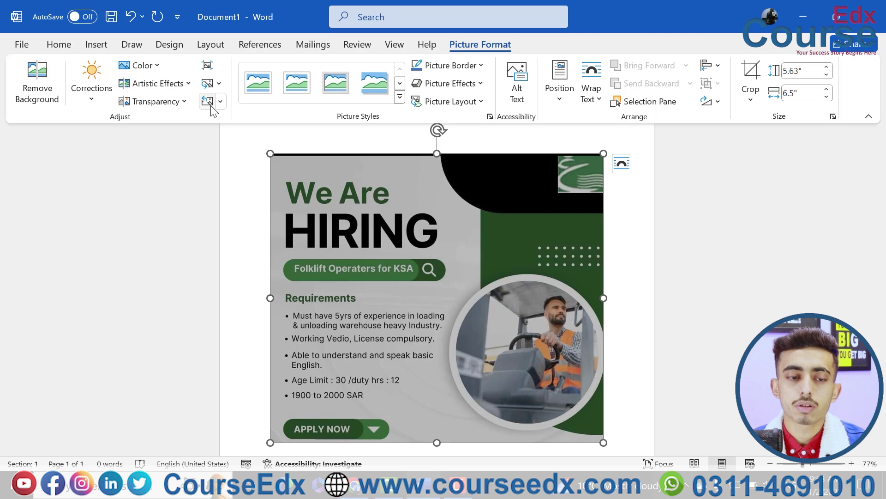
key("ctrl+y")
left_click(152, 73)
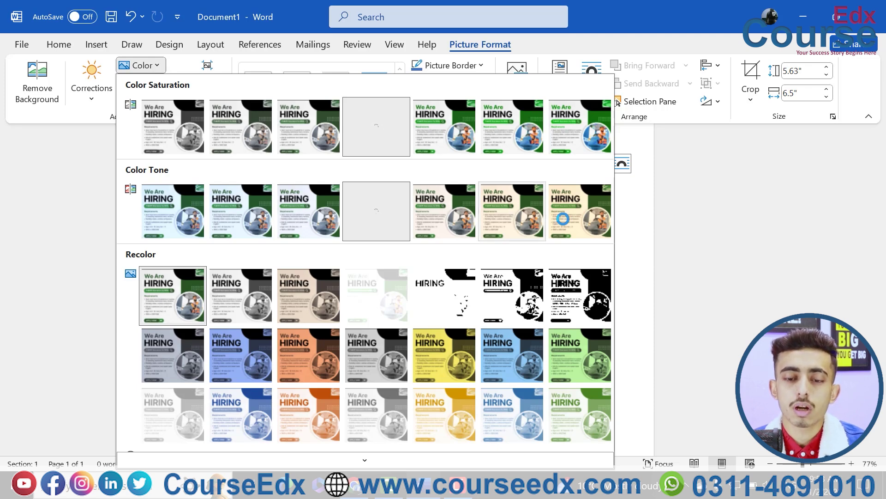
Step: Try the 0% saturation grayscale preset on the hiring flyer picture
left_click(637, 263)
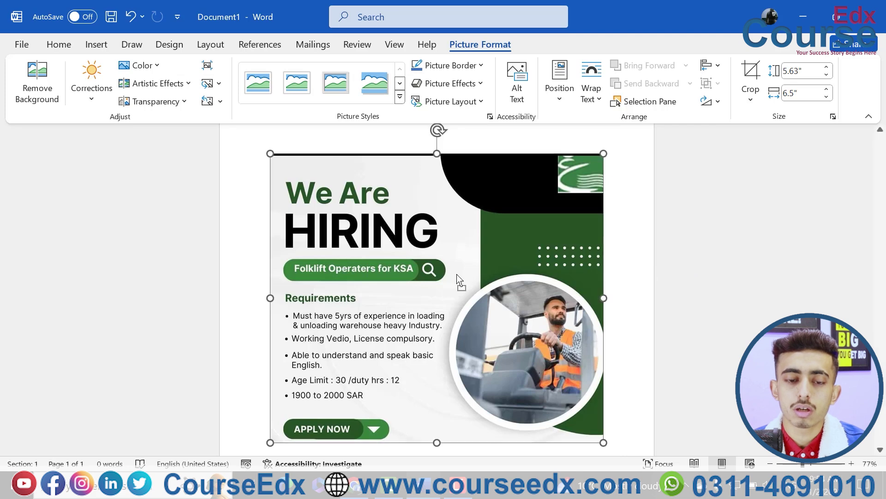
scroll(457, 279, "up", 4, "ctrl")
scroll(457, 280, "down", 1)
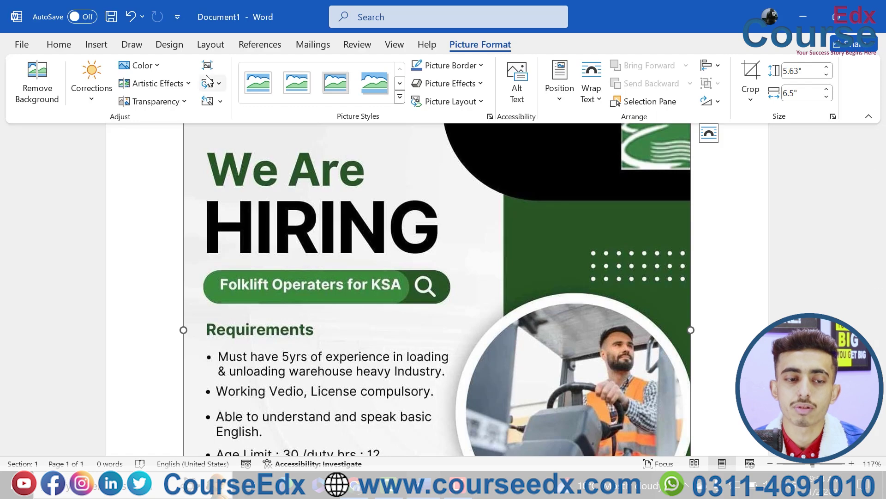
left_click(161, 69)
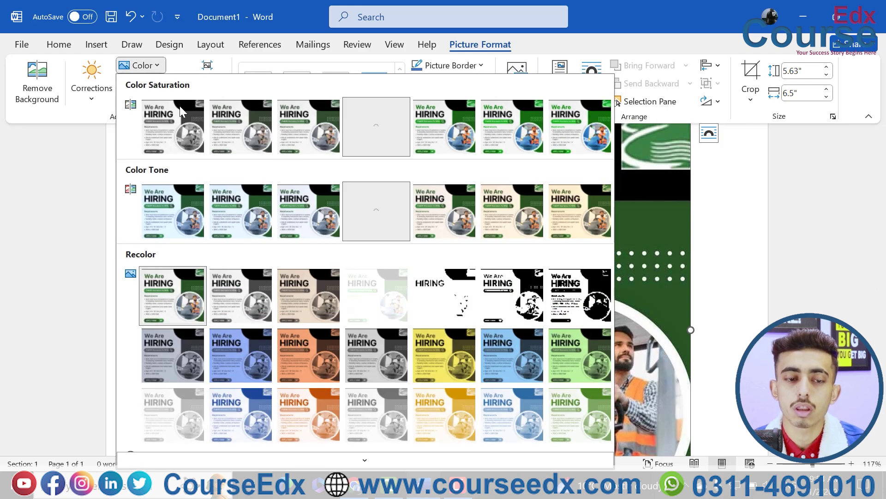
left_click(176, 140)
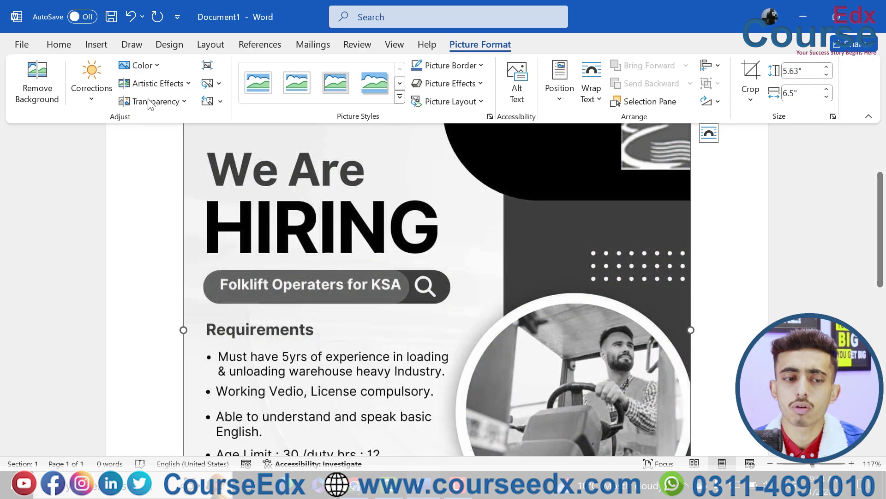
Step: Try the highest colour saturation preset, then undo it
left_click(138, 68)
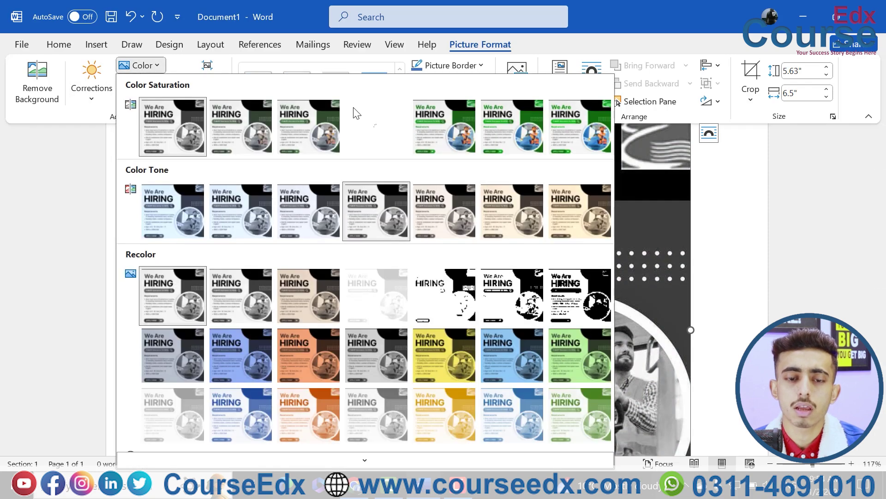
left_click(575, 137)
scroll(560, 270, "down", 3)
scroll(561, 270, "down", 2)
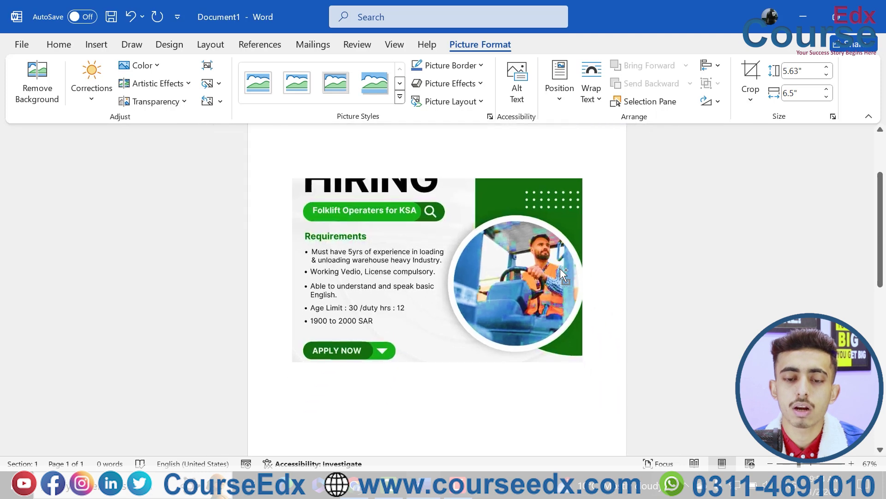
key("ctrl+z")
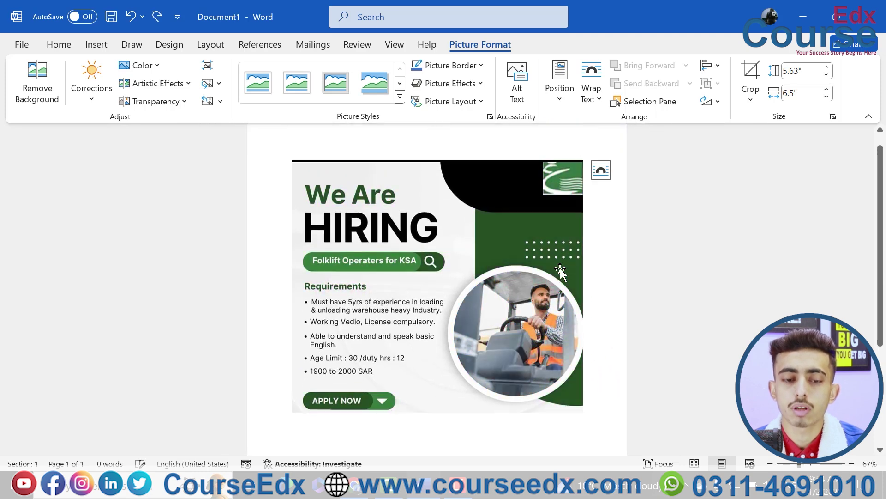
Step: Try two more saturation presets, then undo to restore the original colours
left_click(139, 65)
left_click(492, 125)
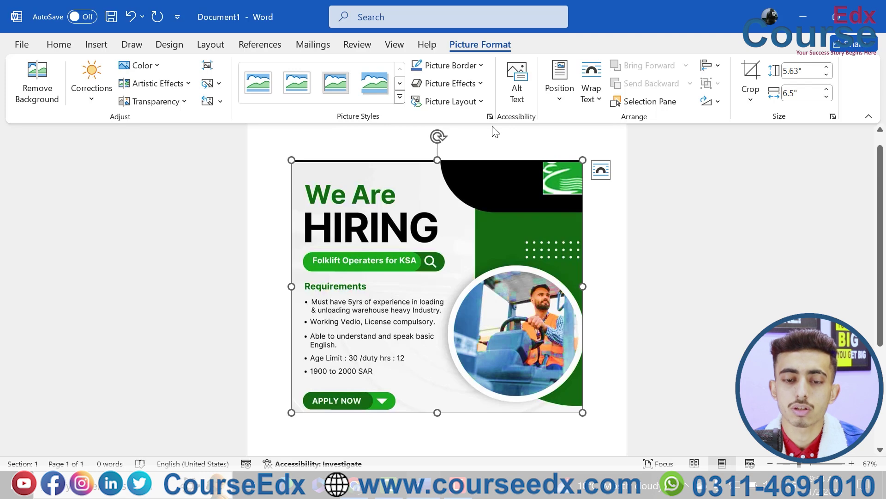
left_click(139, 65)
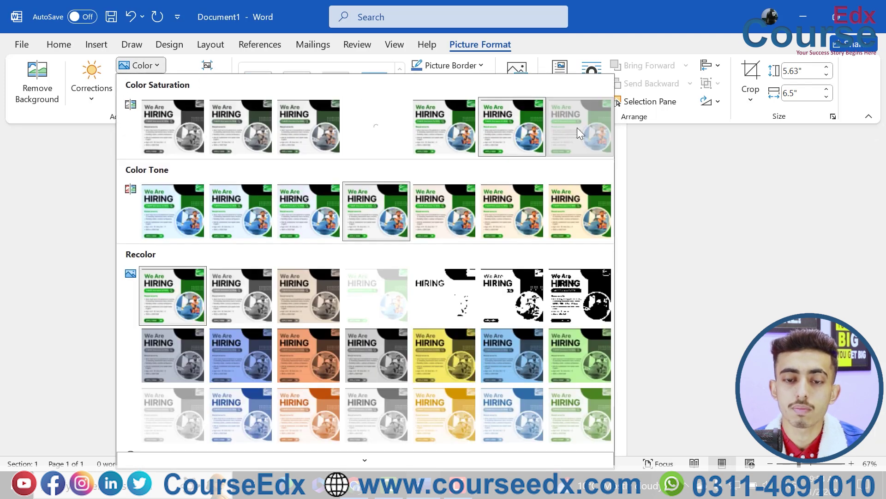
left_click(577, 127)
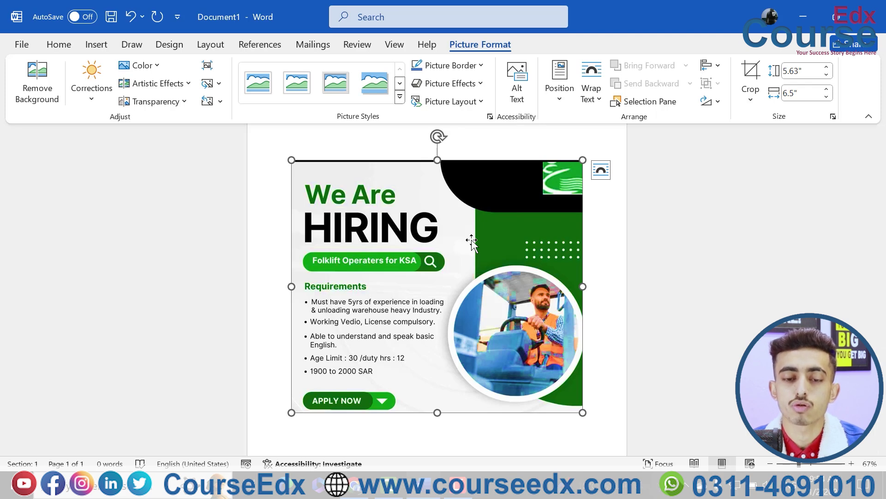
key("ctrl+z")
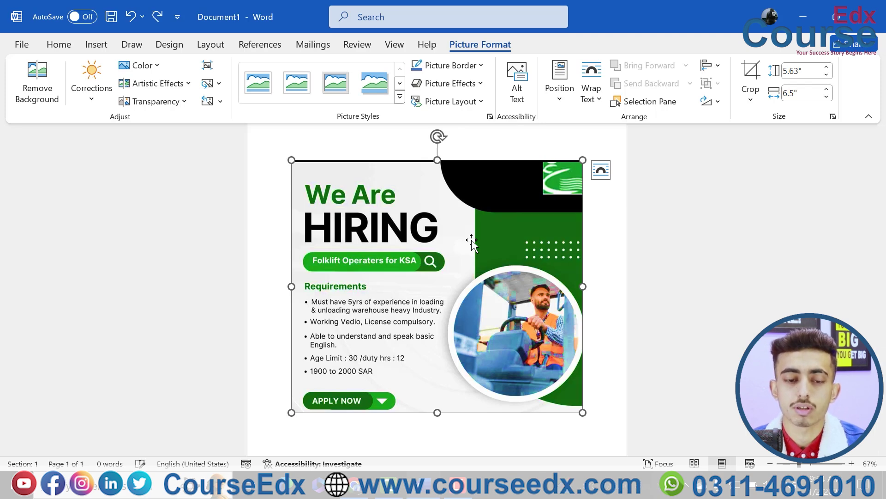
left_click(147, 67)
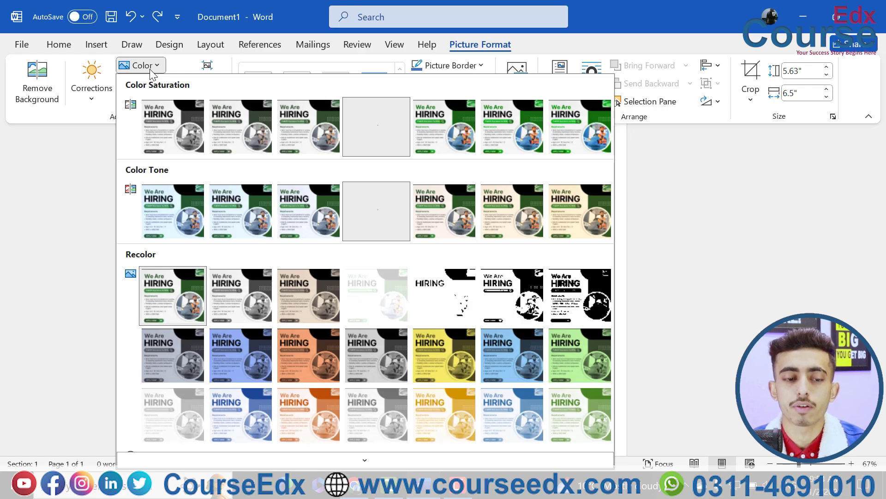
Step: Try colour tones: cool blue, warm 11200 K, then back to cool blue
left_click(173, 206)
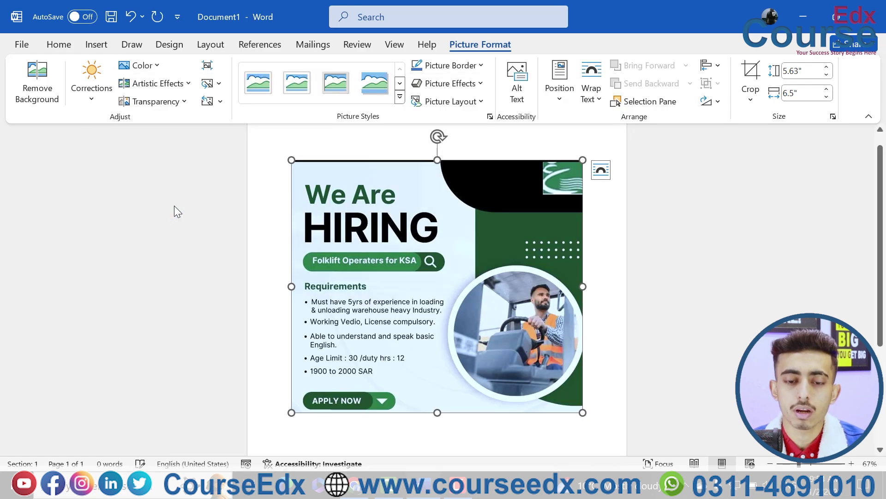
scroll(372, 365, "up", 1, "ctrl")
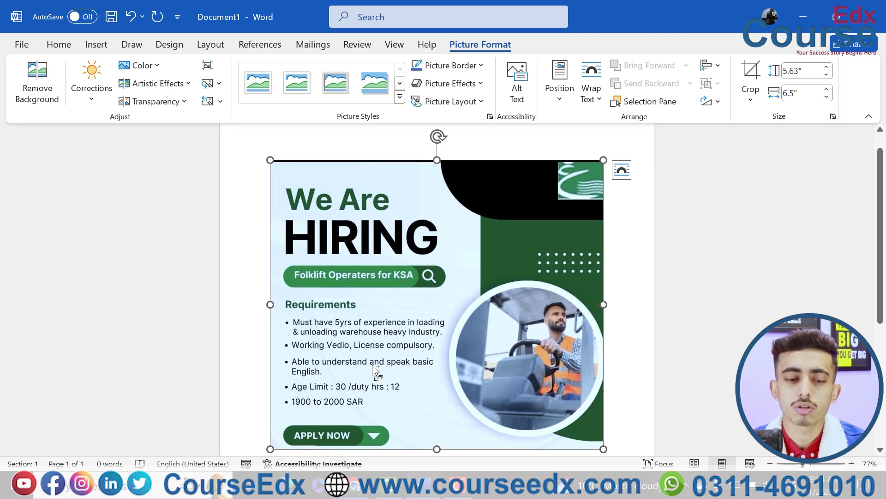
left_click(154, 70)
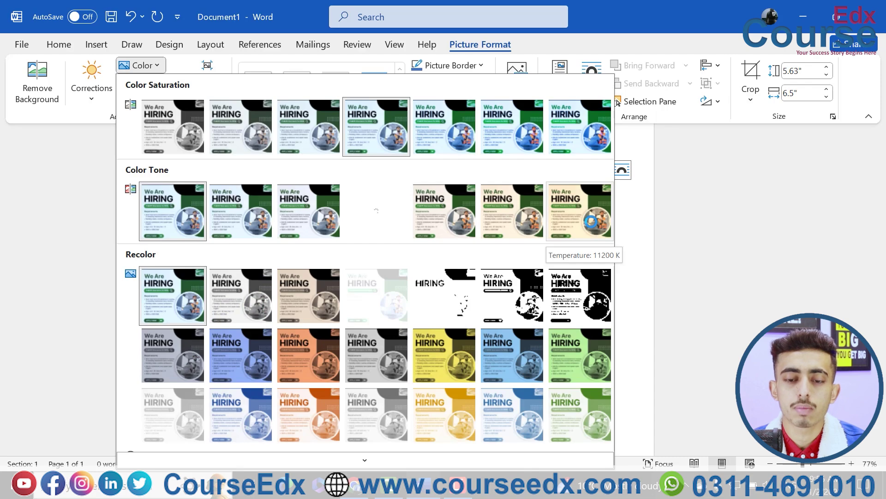
left_click(580, 221)
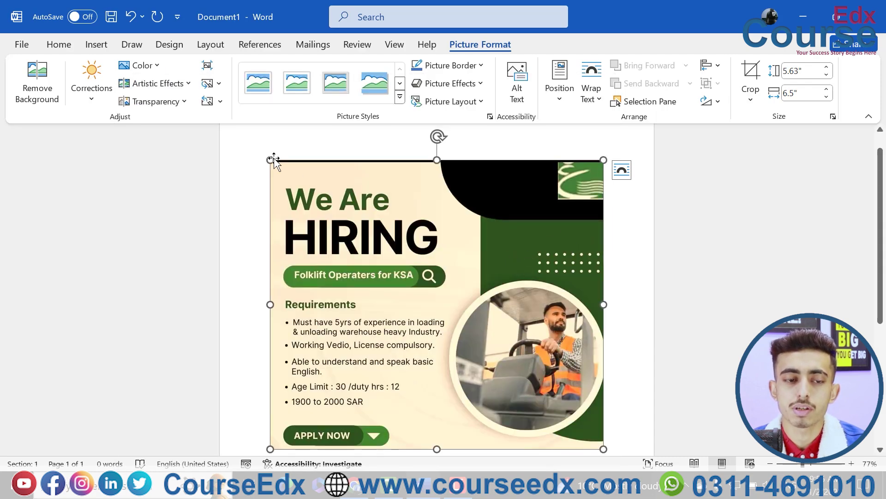
left_click(141, 65)
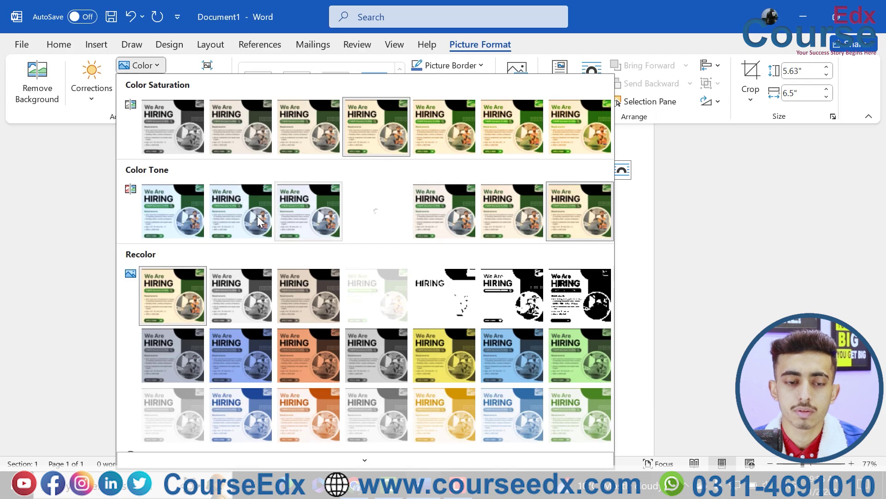
left_click(245, 216)
Step: Try the Recolor variants dark gold, dark blue, light green, then black and white
left_click(155, 71)
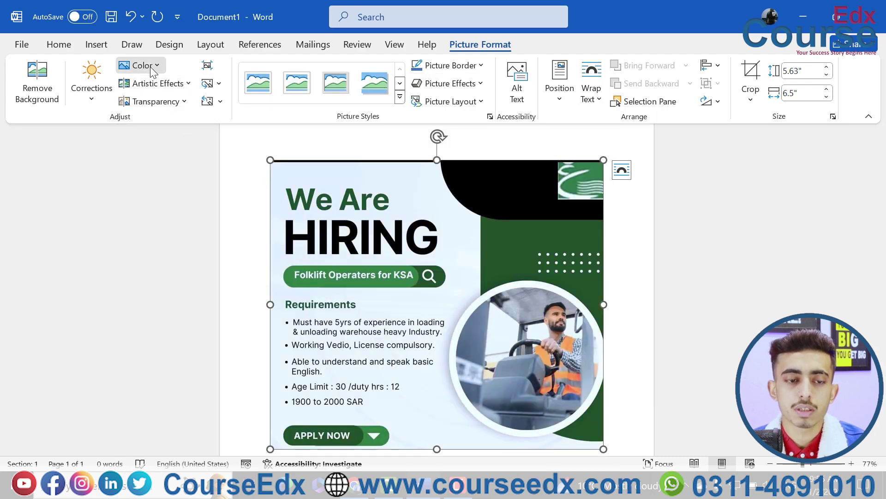
scroll(280, 268, "down", 1)
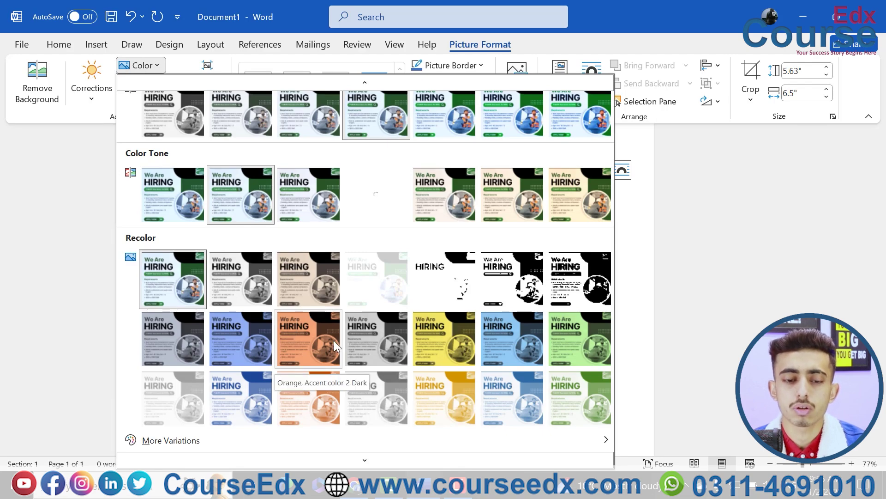
left_click(448, 353)
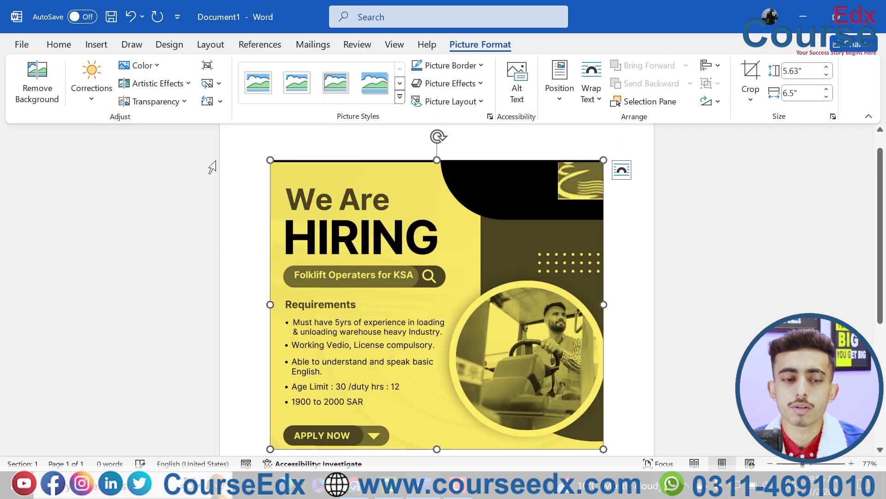
left_click(151, 72)
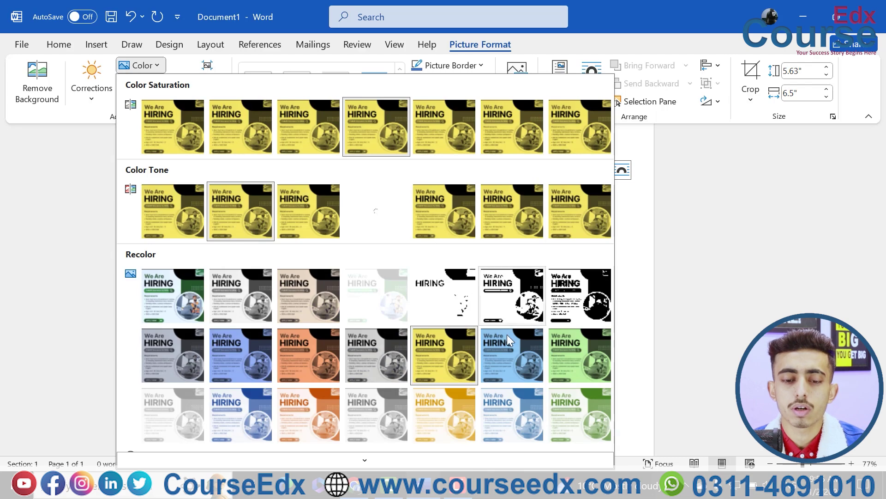
left_click(516, 353)
left_click(148, 65)
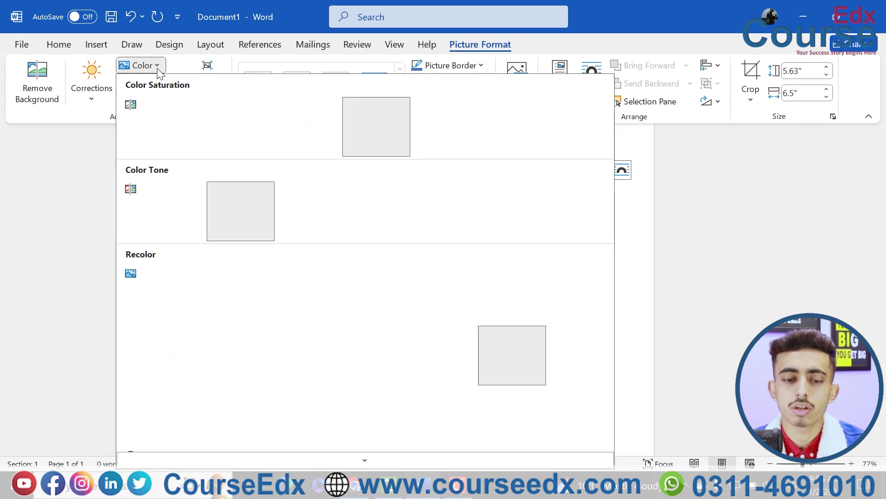
left_click(577, 348)
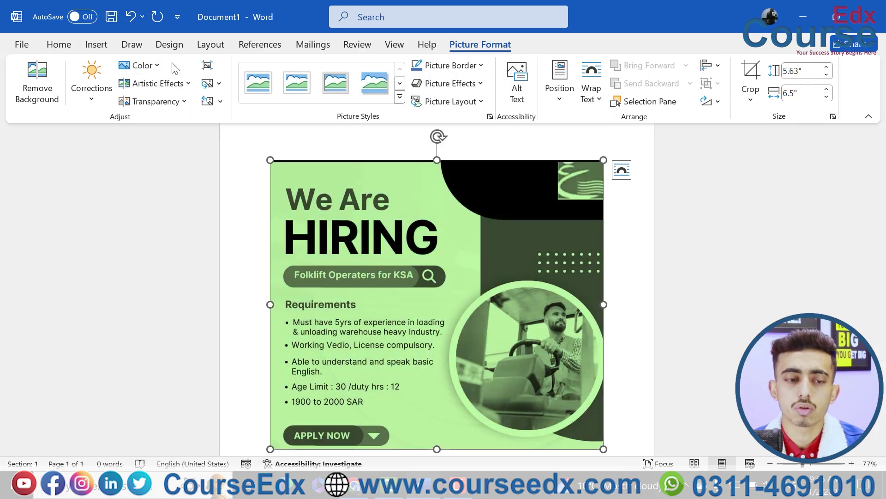
left_click(145, 65)
left_click(512, 298)
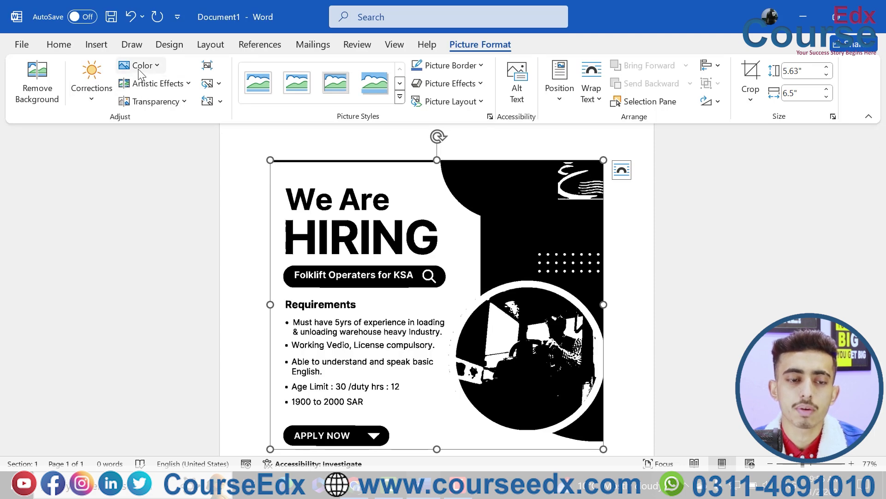
Step: Choose No Recolor to bring back the picture's original colours
left_click(159, 83)
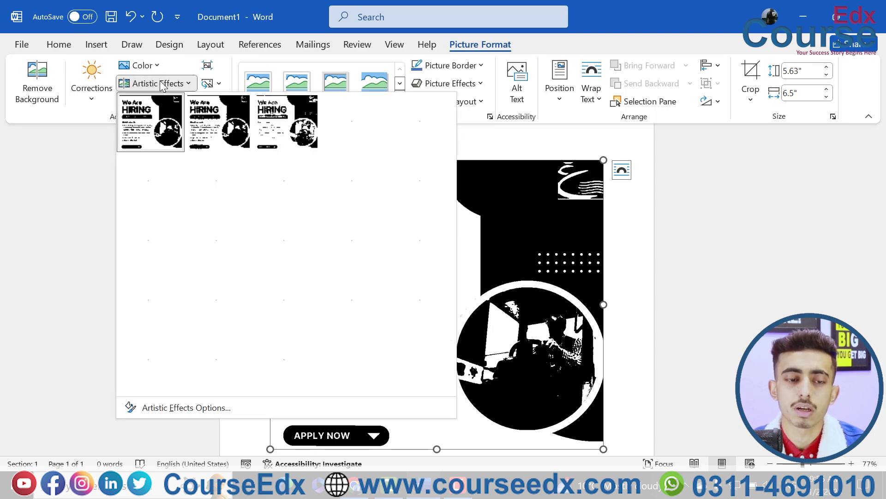
left_click(147, 66)
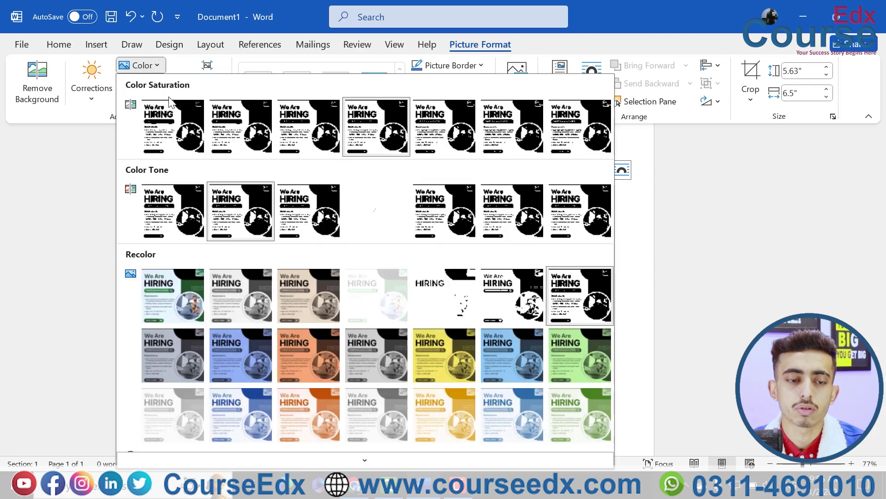
left_click(174, 284)
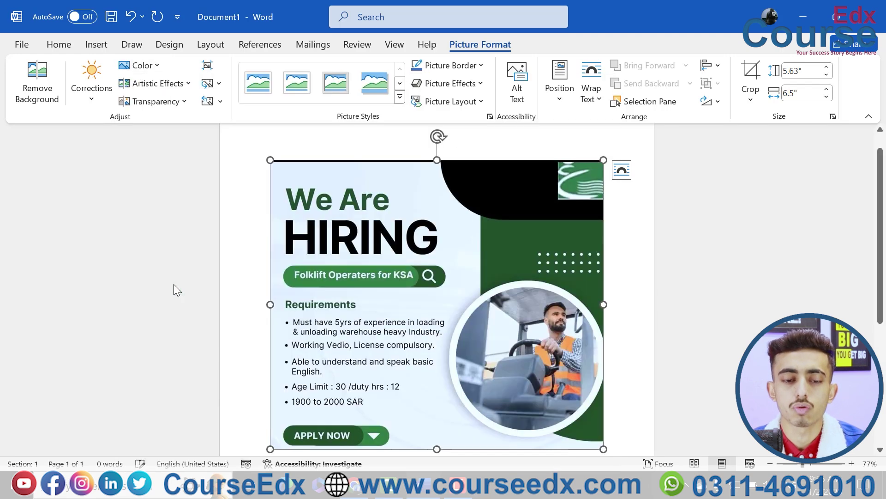
left_click(139, 71)
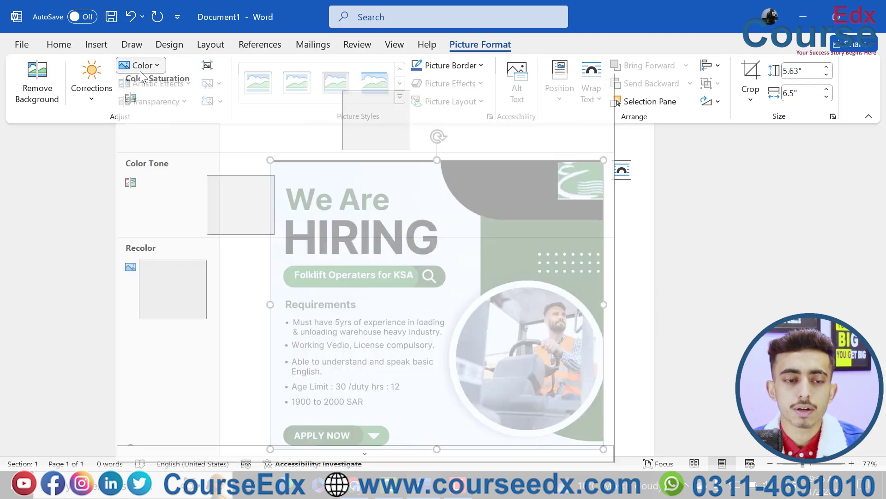
left_click(140, 72)
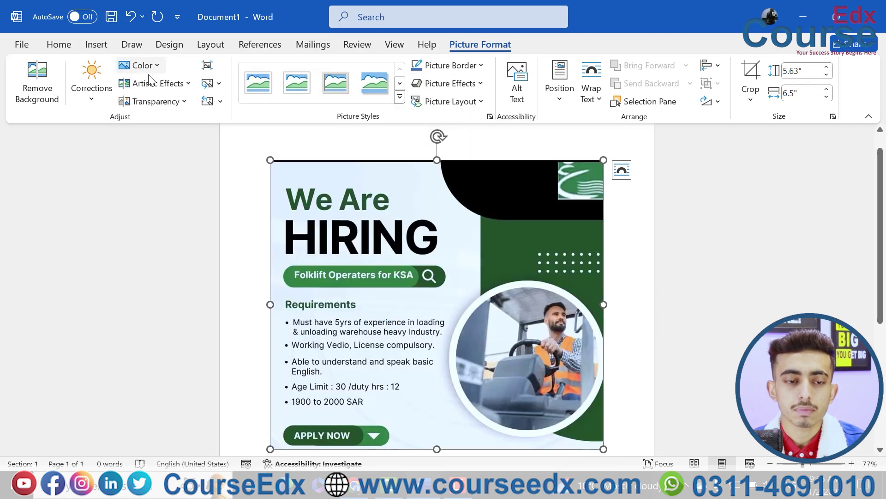
left_click(169, 86)
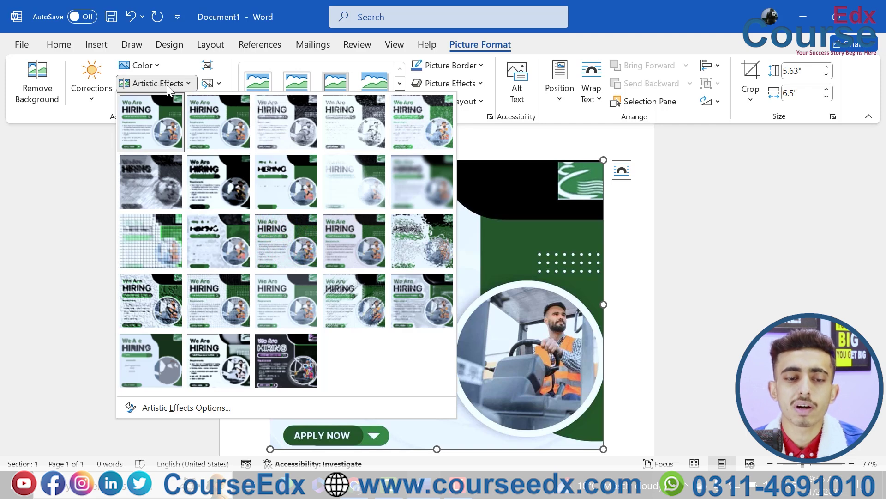
left_click(288, 120)
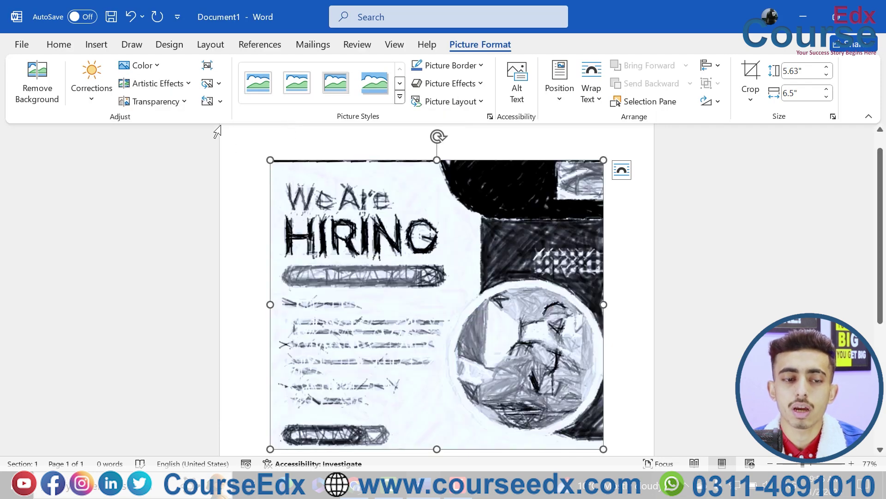
left_click(172, 87)
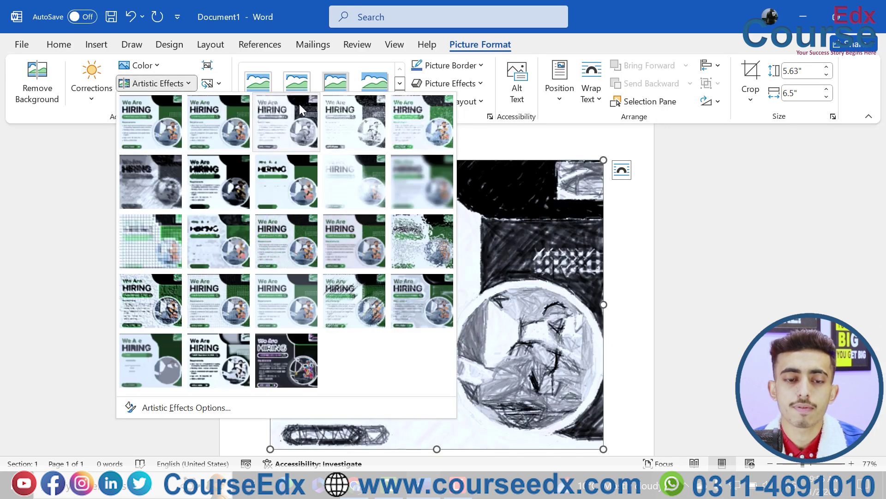
left_click(328, 112)
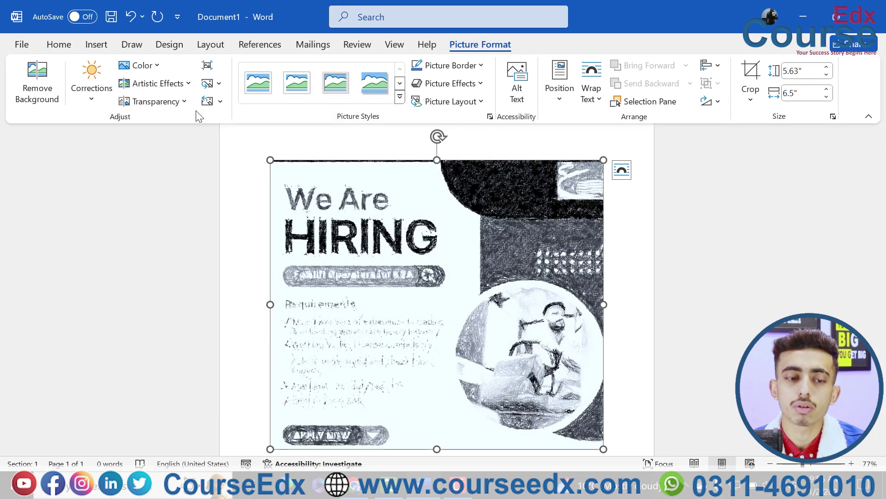
left_click(166, 88)
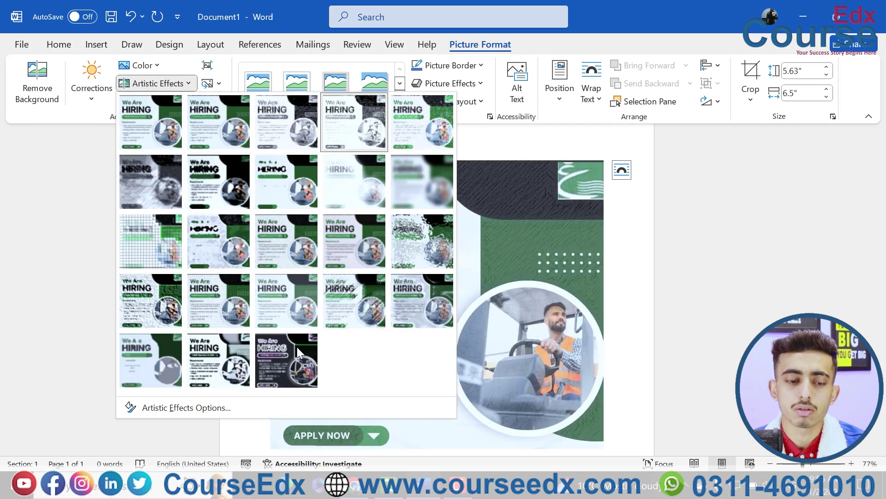
left_click(150, 297)
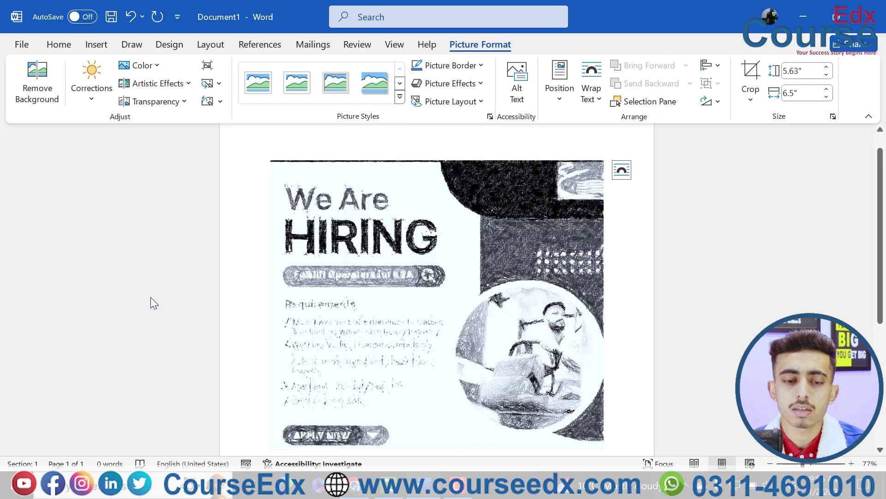
left_click(165, 88)
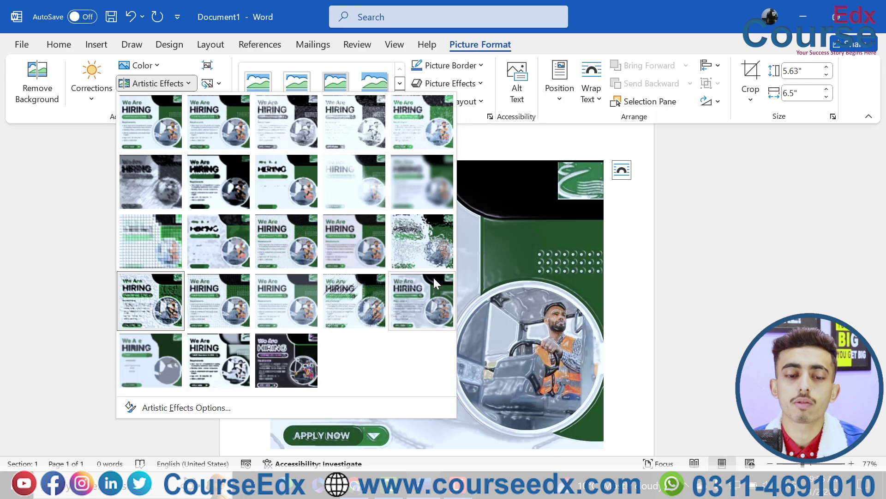
key("Escape")
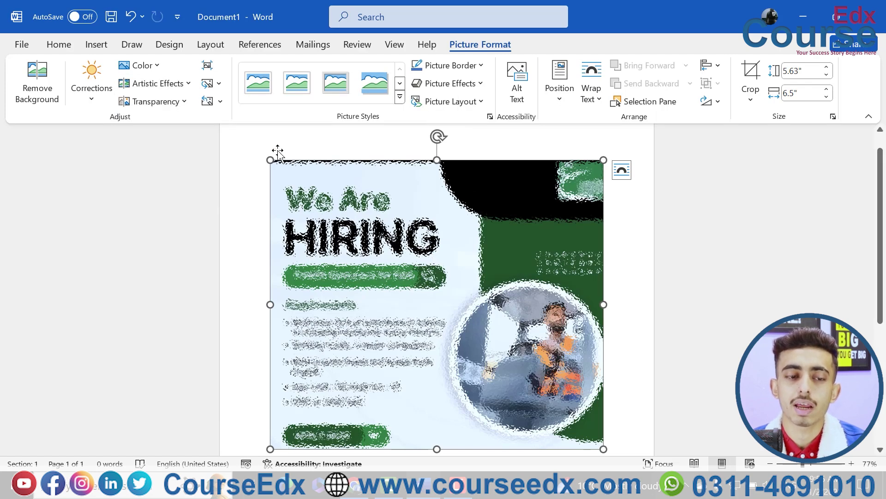
left_click(171, 90)
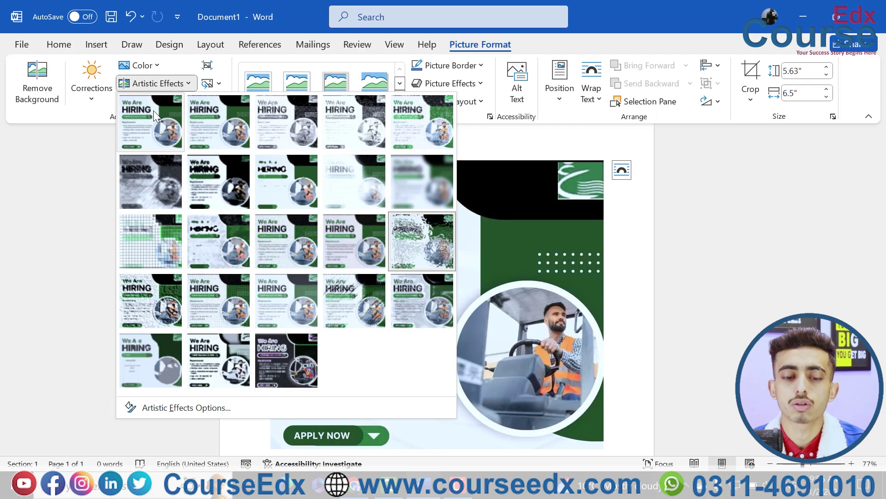
left_click(153, 109)
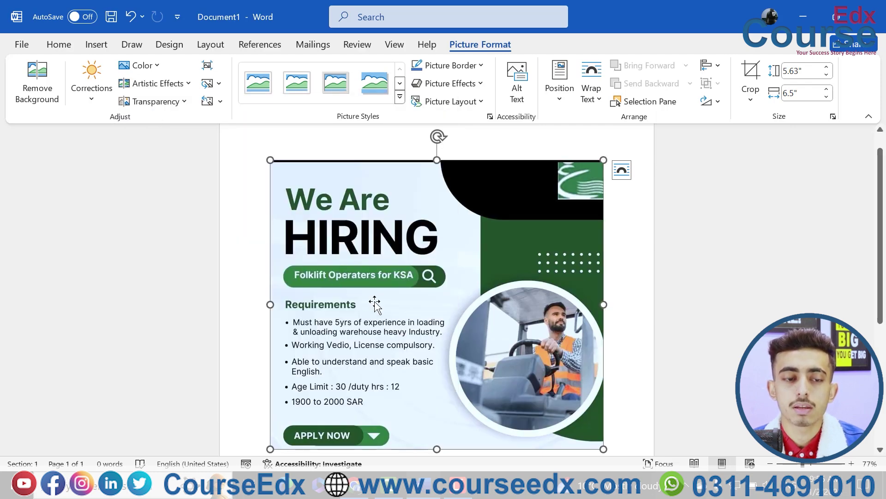
left_click(157, 102)
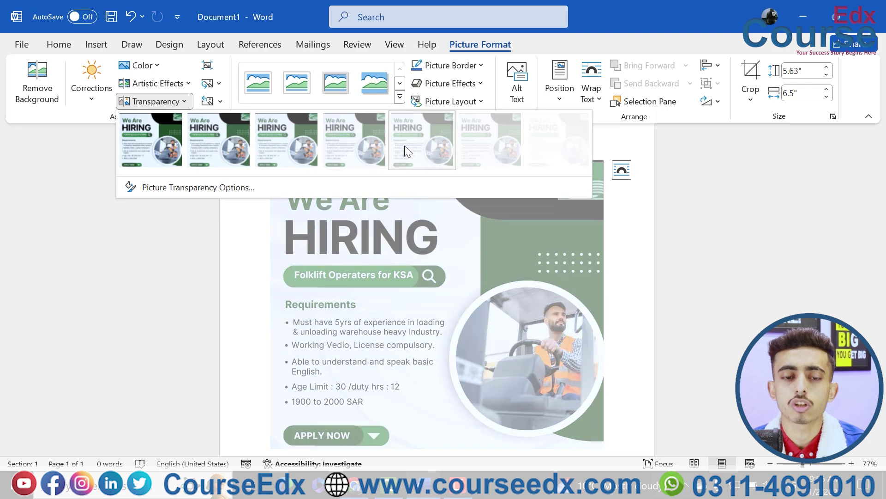
left_click(399, 225)
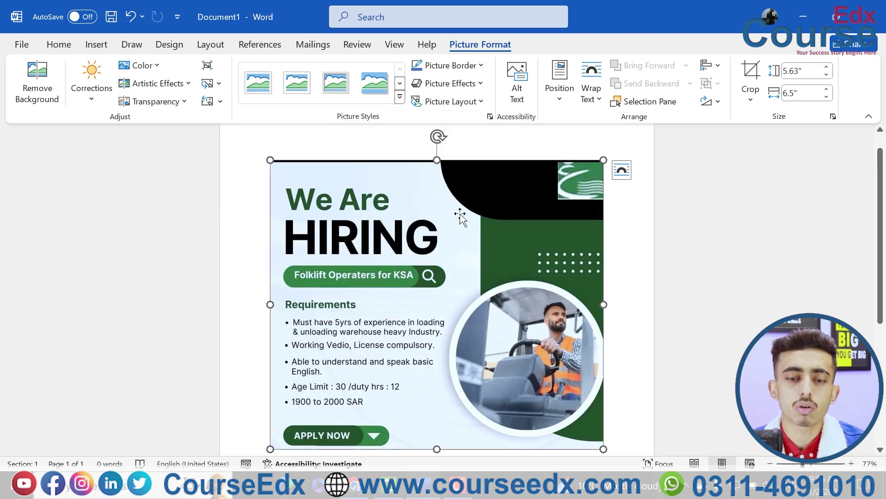
scroll(466, 233, "down", 3)
scroll(504, 182, "down", 2)
scroll(505, 182, "up", 4)
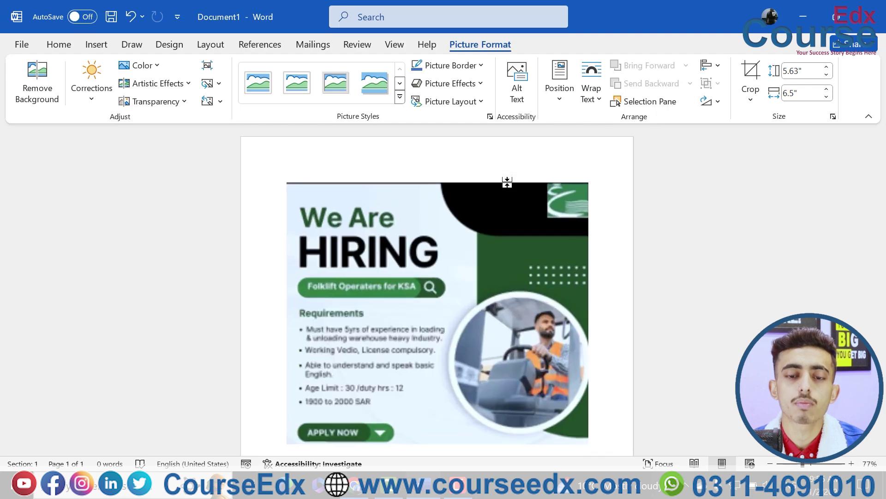
scroll(571, 142, "up", 1)
Step: Set the flyer picture to Square wrapping and drag it lower on the page
left_click(591, 93)
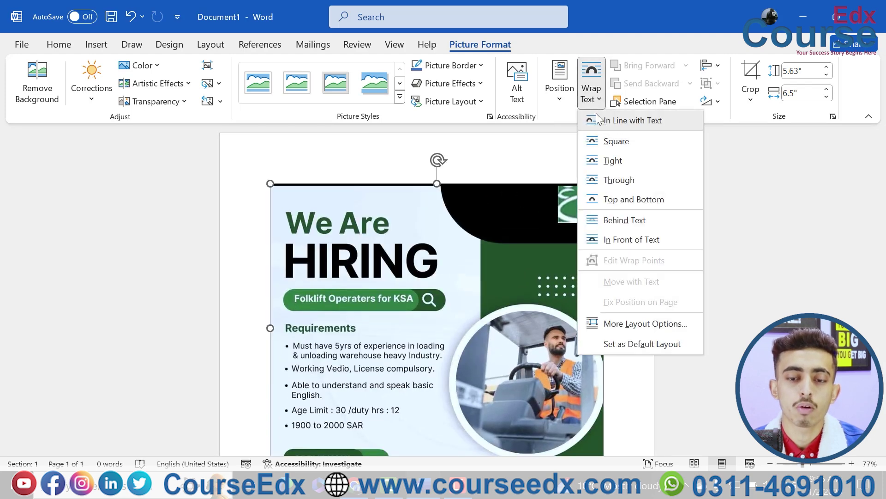
left_click(607, 141)
left_click_drag(442, 216, 441, 319)
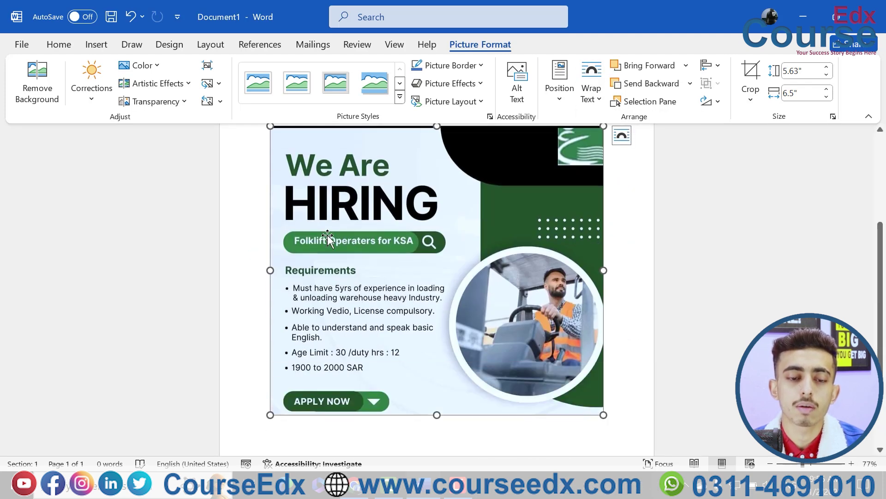
Step: Generate sample paragraphs with =rand() on the first line, then reselect the picture
left_click(292, 180)
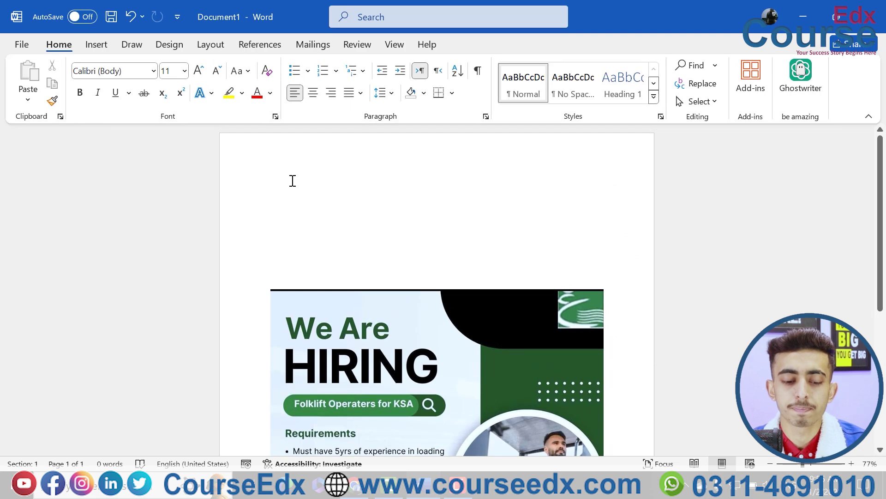
type("=rand(")
key("Return")
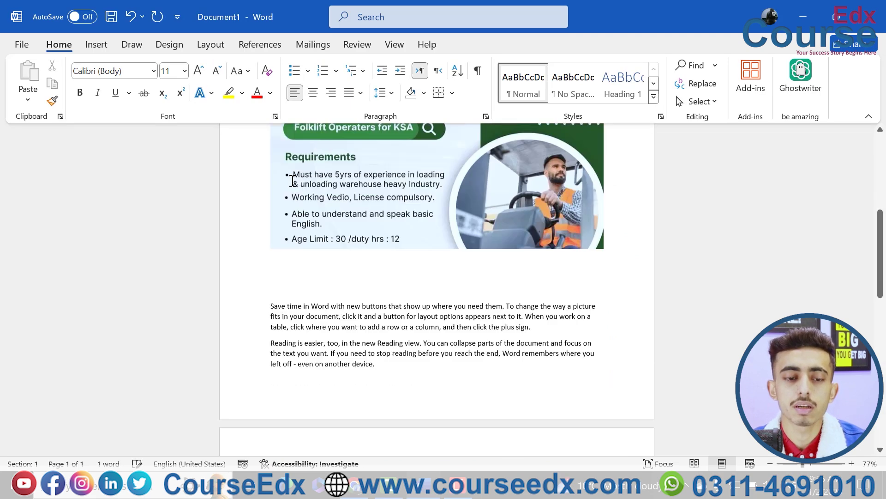
scroll(427, 154, "down", 2)
scroll(427, 155, "up", 2)
left_click(427, 154)
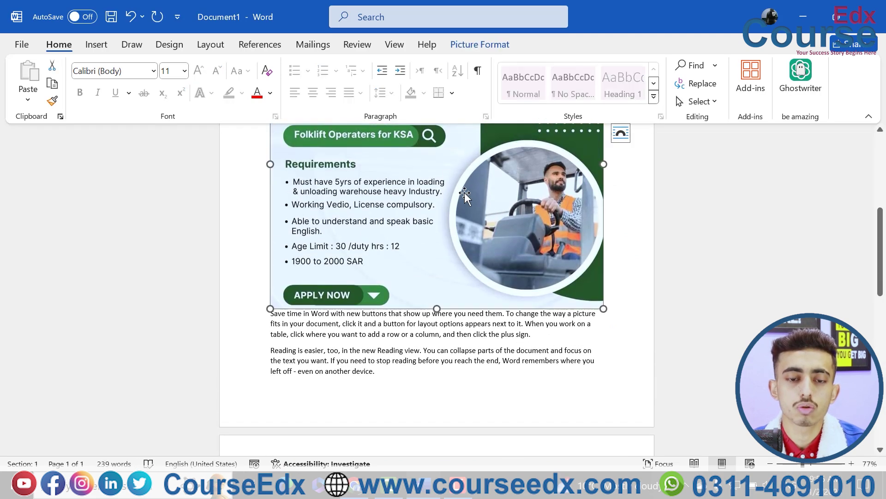
left_click(480, 45)
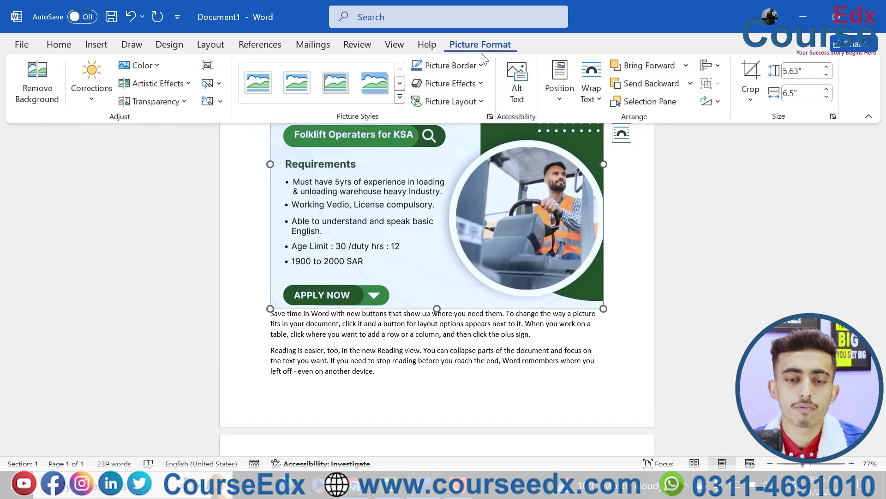
left_click(591, 90)
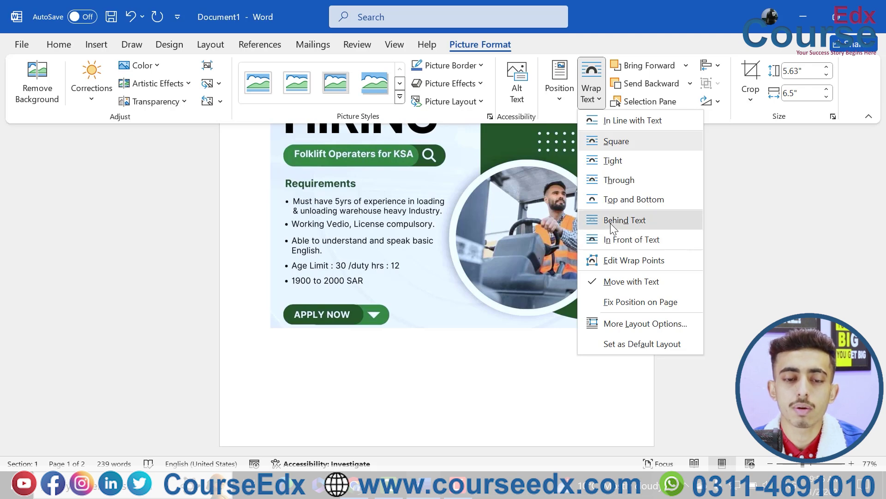
Step: Try placing the picture behind the text, then switch it to in front of text
left_click(611, 224)
left_click_drag(436, 288, 432, 192)
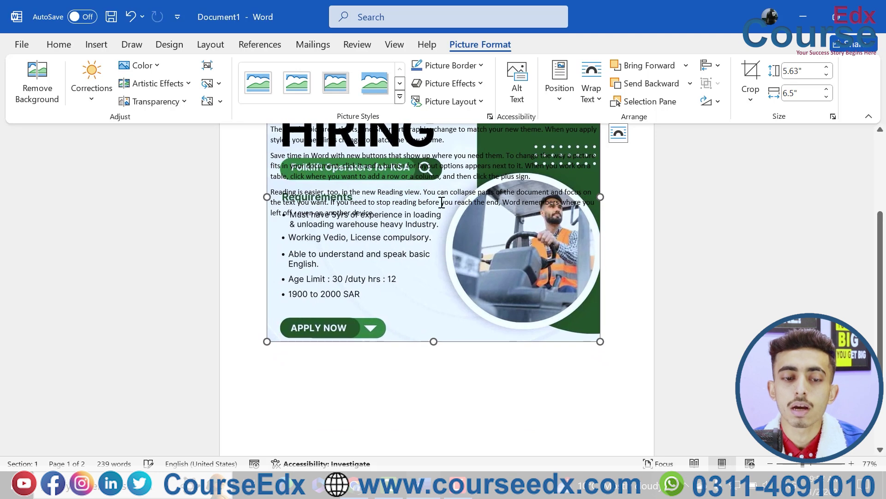
scroll(461, 175, "up", 3)
left_click(590, 104)
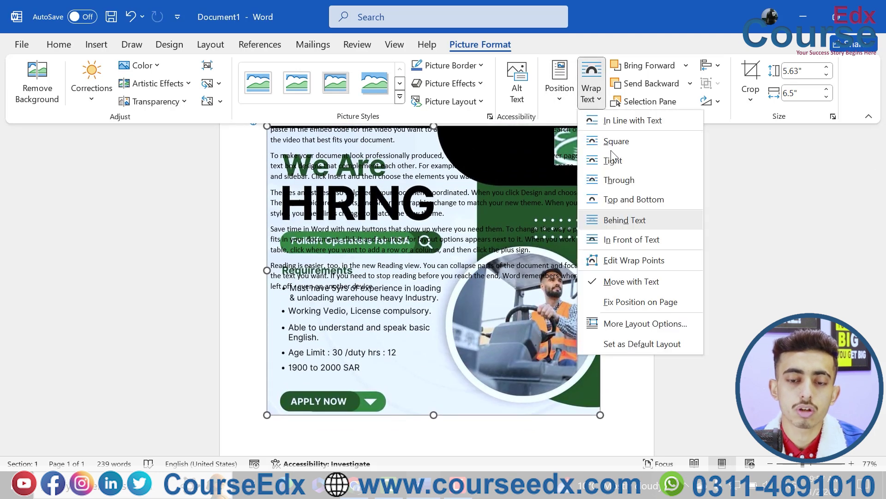
left_click(599, 239)
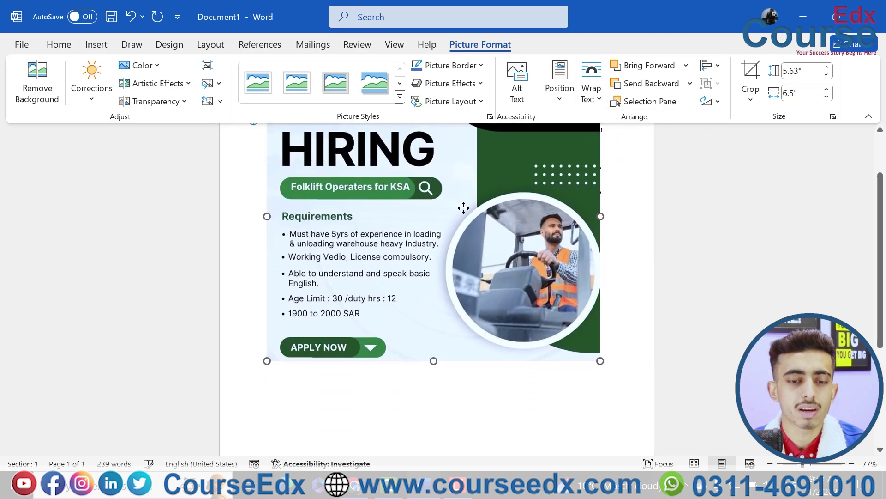
left_click_drag(465, 233, 465, 239)
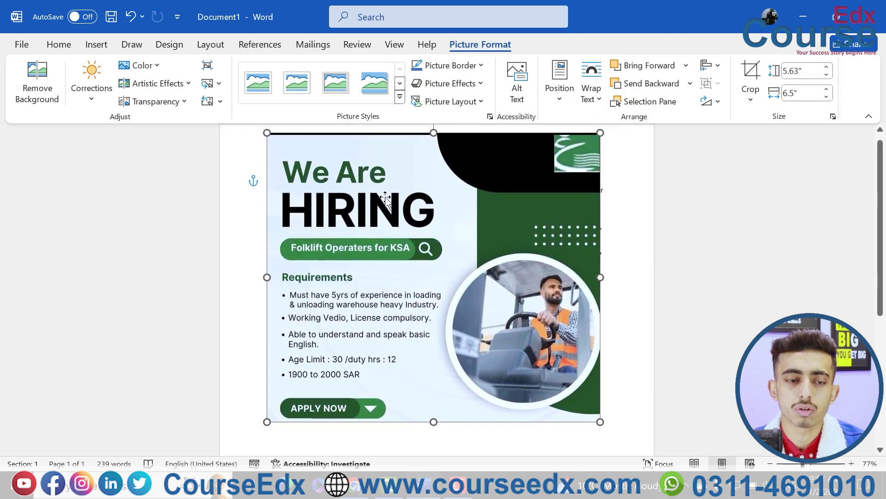
Step: Make the picture almost fully transparent and nudge it down the page
left_click(165, 103)
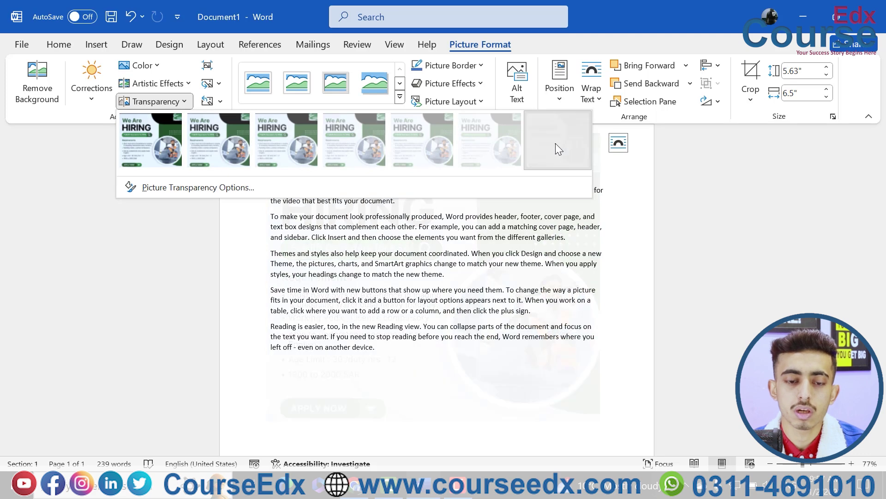
left_click(556, 144)
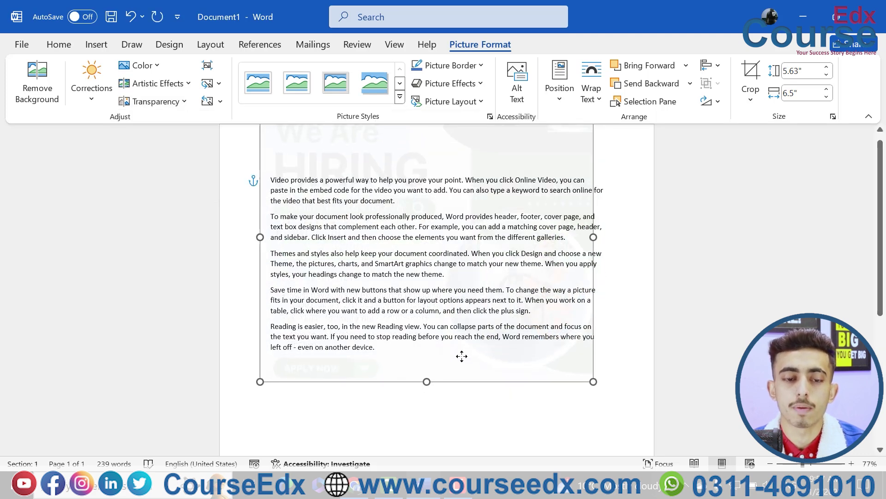
left_click_drag(463, 347, 462, 405)
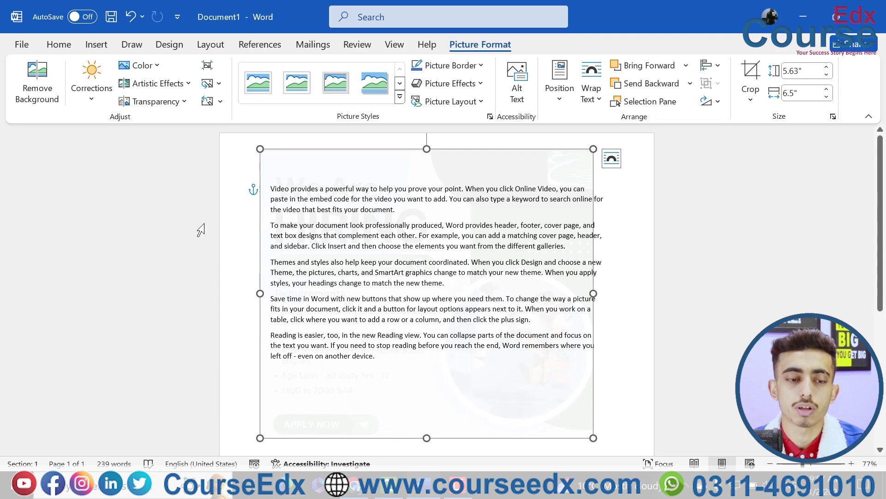
Step: Reset the picture to 0% transparency, move it further down, and deselect it
left_click(177, 102)
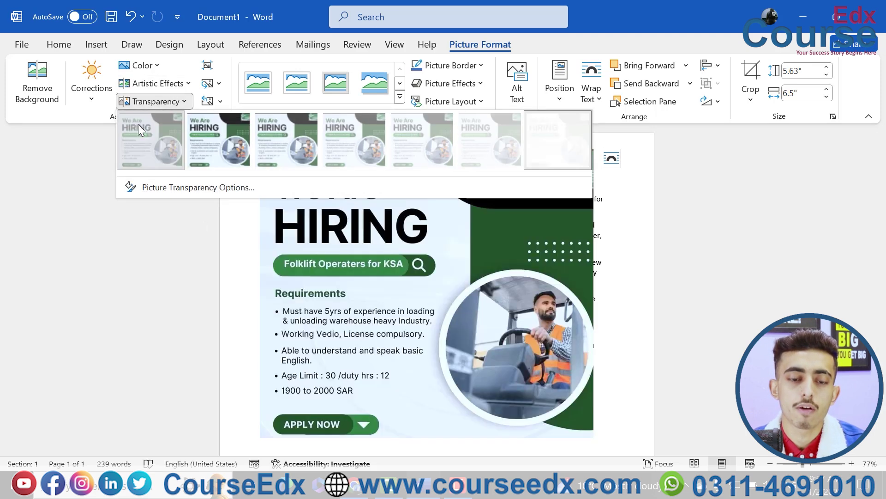
left_click(138, 124)
left_click_drag(315, 226, 315, 410)
scroll(402, 277, "down", 5)
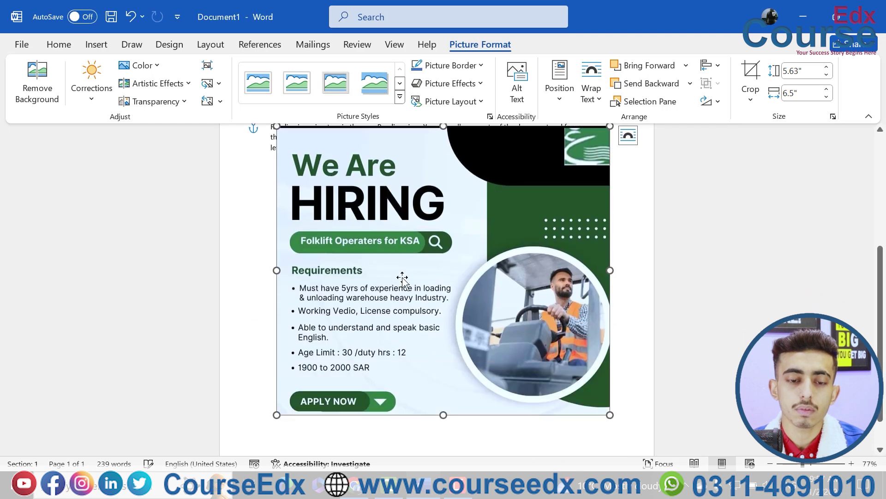
scroll(401, 230, "up", 1)
scroll(399, 207, "up", 1)
left_click(400, 195)
Step: Delete all document content, then start and cancel a picture insert from this device
key("ctrl+a")
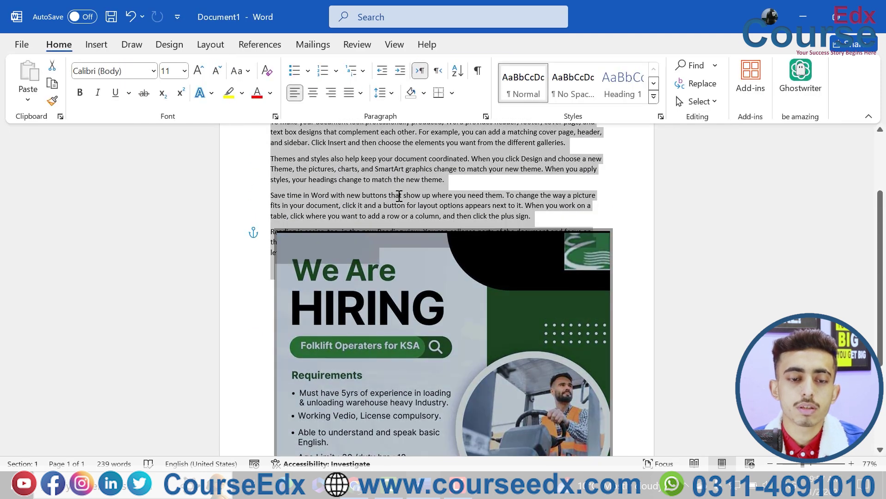
key("Delete")
left_click(96, 45)
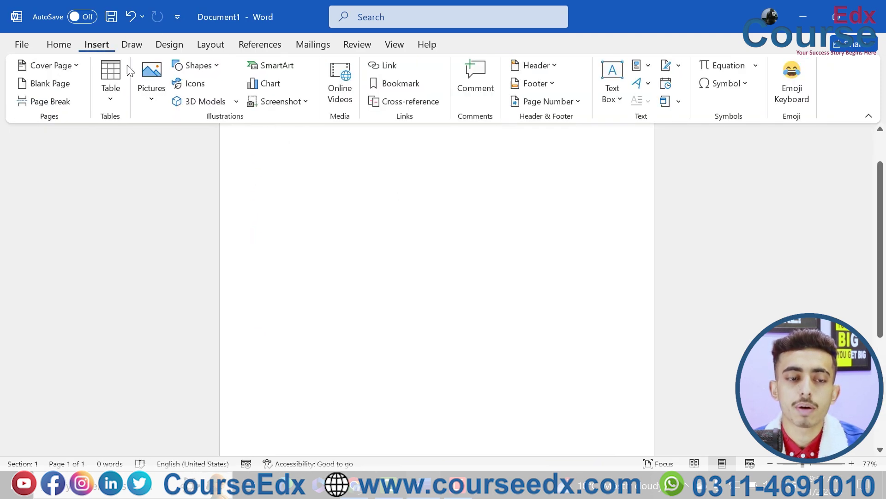
left_click(151, 93)
left_click(178, 143)
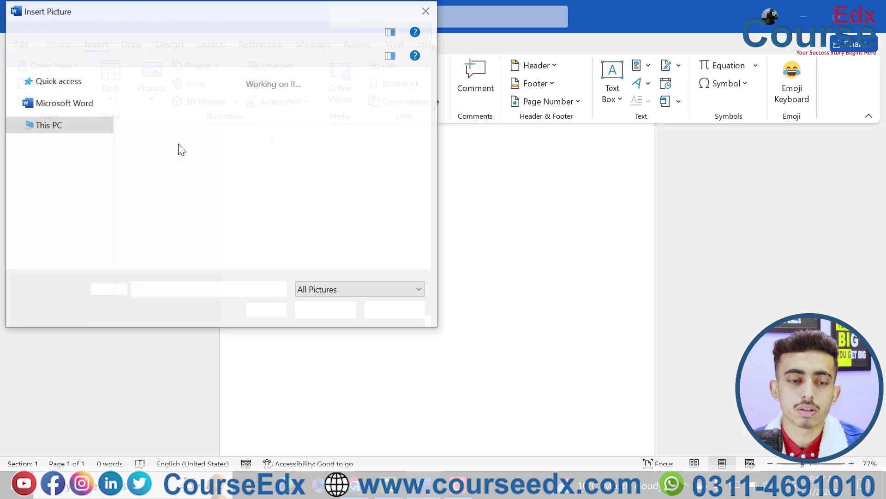
left_click(430, 14)
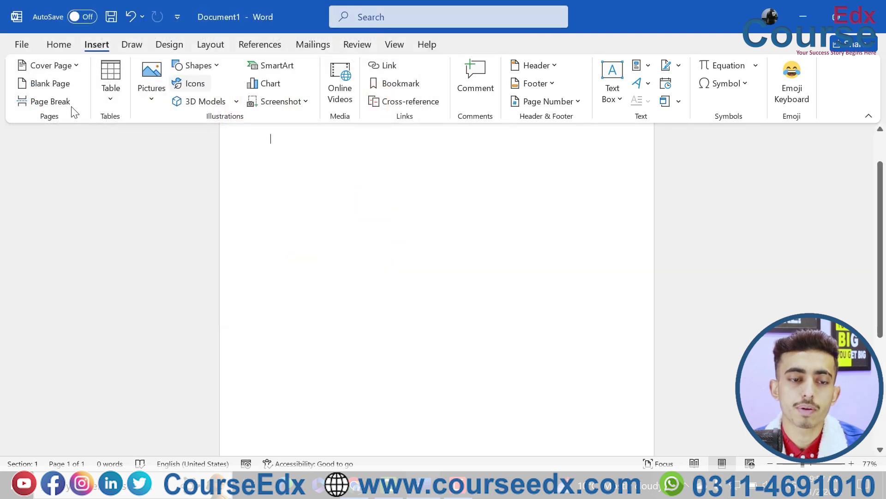
Step: Search Online Pictures for car with the Creative Commons only filter turned off
left_click(162, 96)
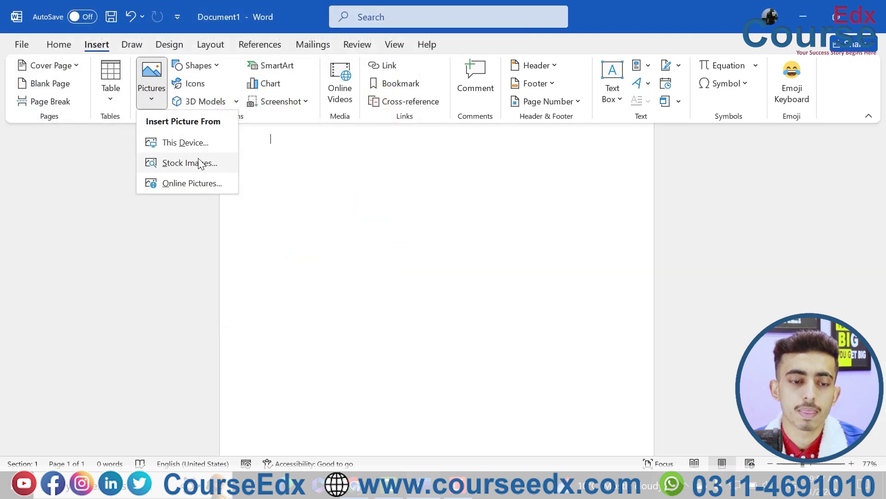
left_click(201, 179)
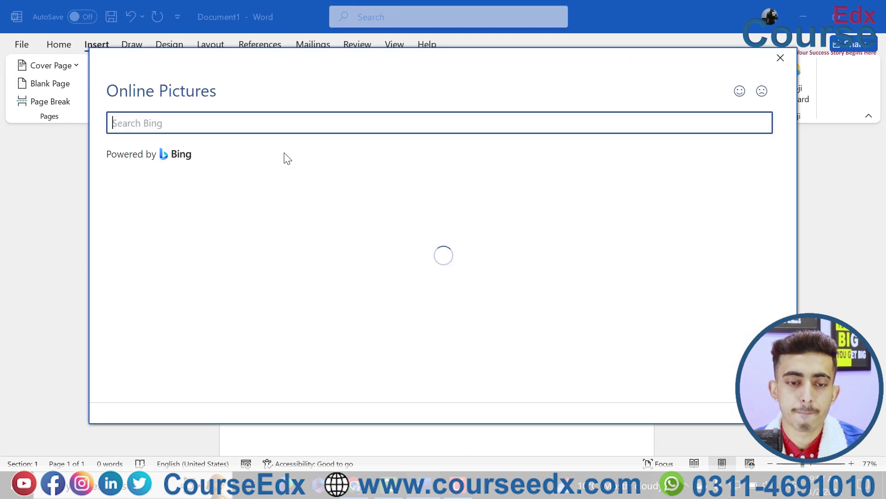
type("car")
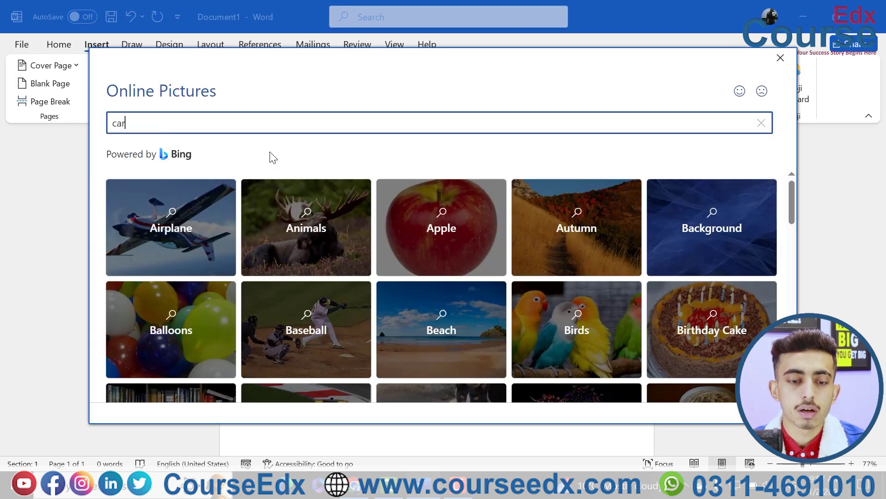
key("Return")
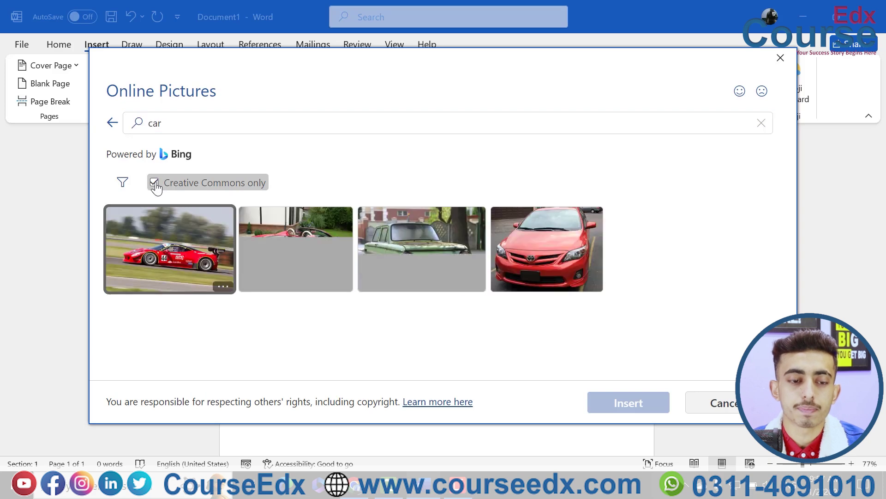
left_click(155, 183)
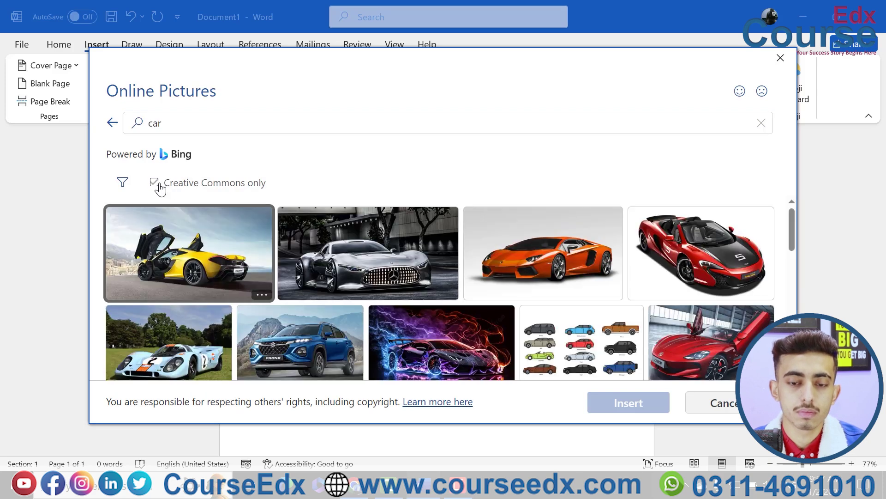
left_click(157, 185)
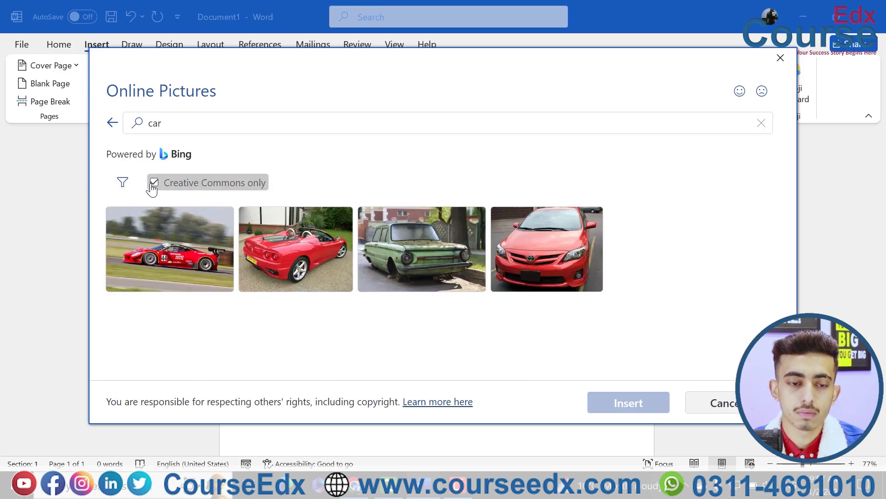
left_click(153, 183)
Step: Insert the silver Mercedes sports car image into the page
scroll(319, 293, "down", 1)
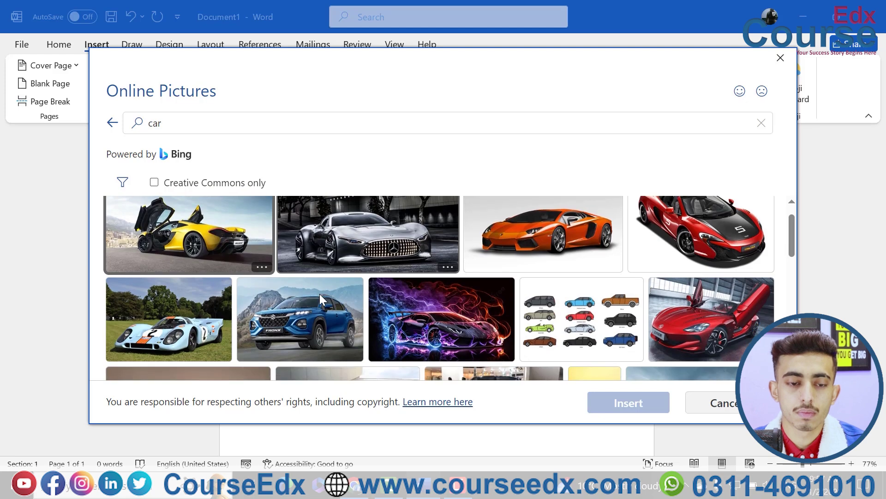
left_click(350, 258)
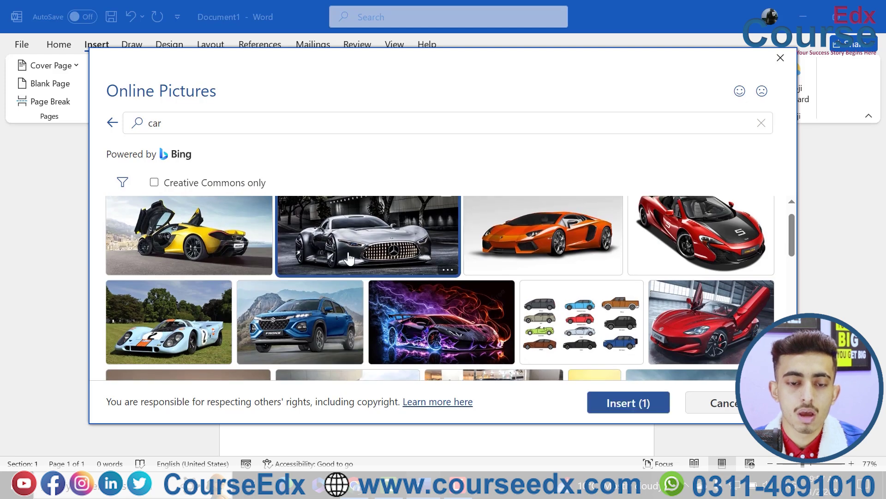
left_click(618, 402)
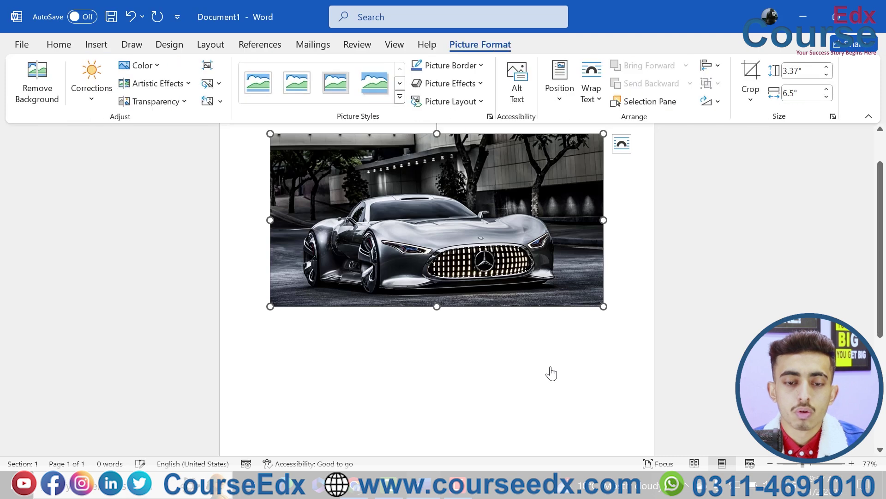
scroll(554, 364, "up", 1)
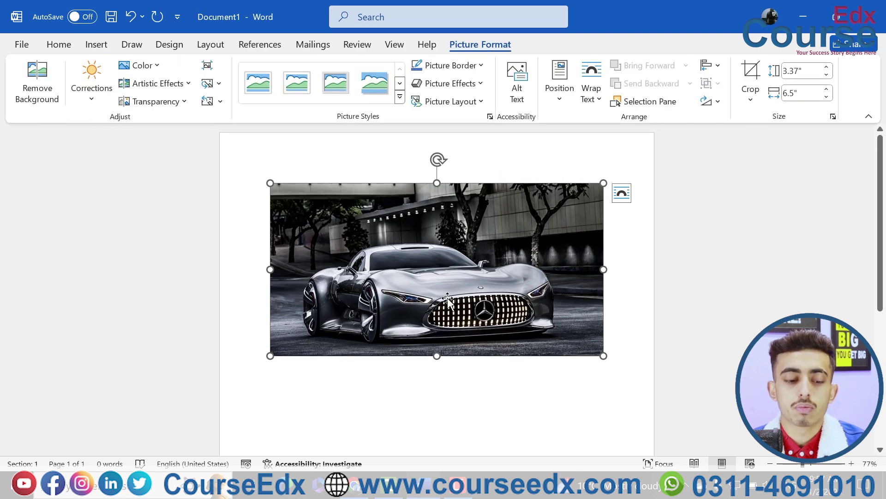
Step: Save the document to the Downloads folder as 'picture xyz'
key("ctrl+s")
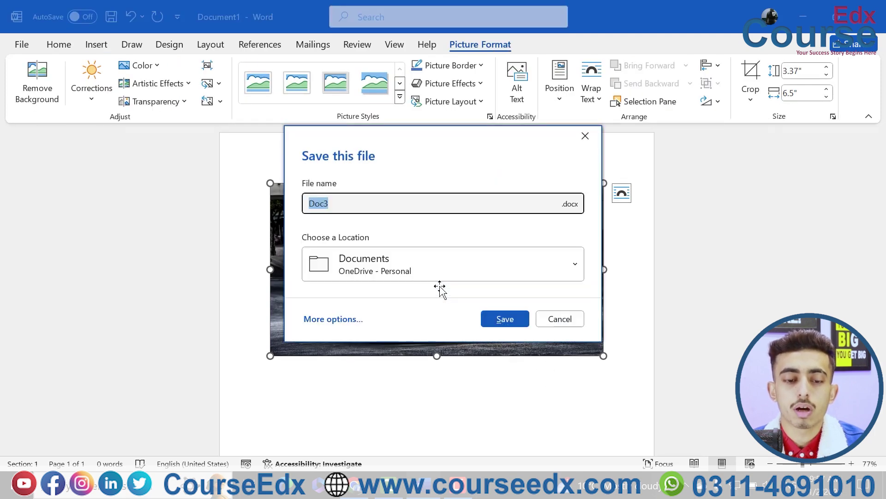
left_click(349, 320)
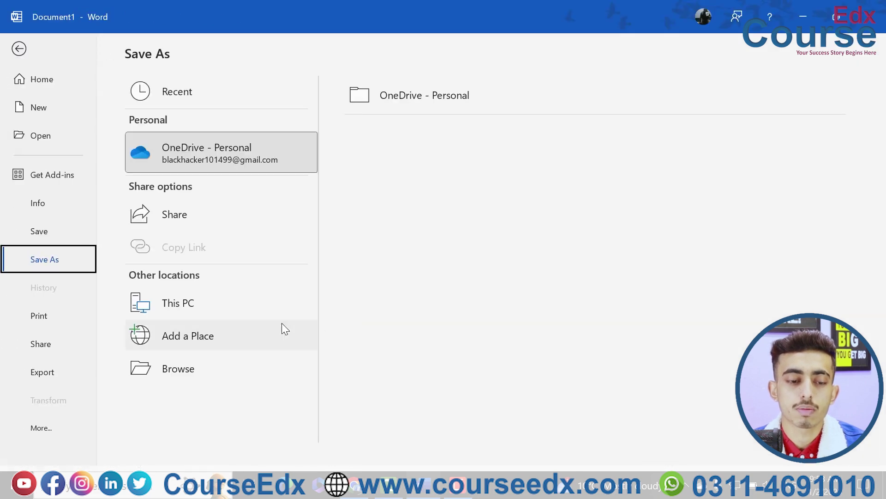
left_click(192, 368)
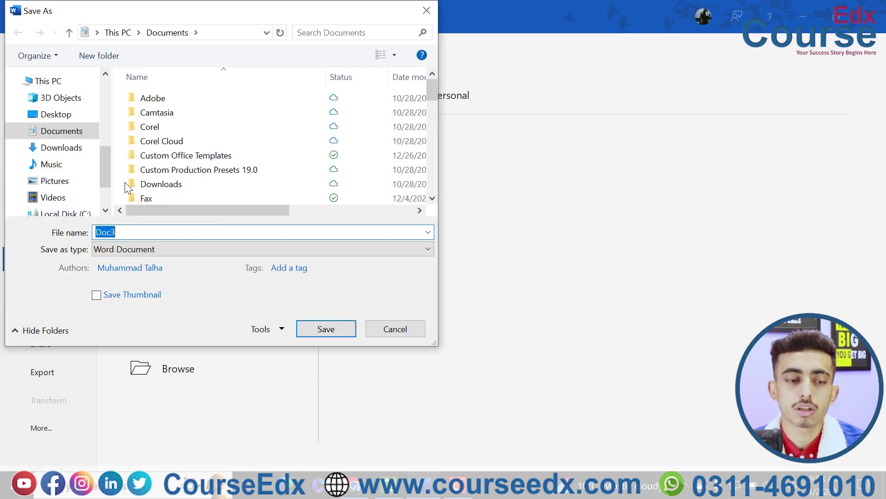
left_click(62, 147)
left_click(129, 235)
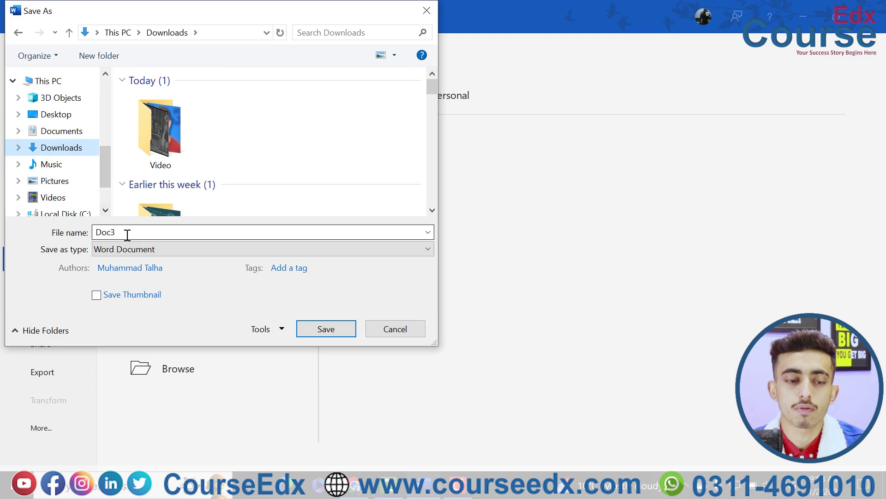
double_click(129, 235)
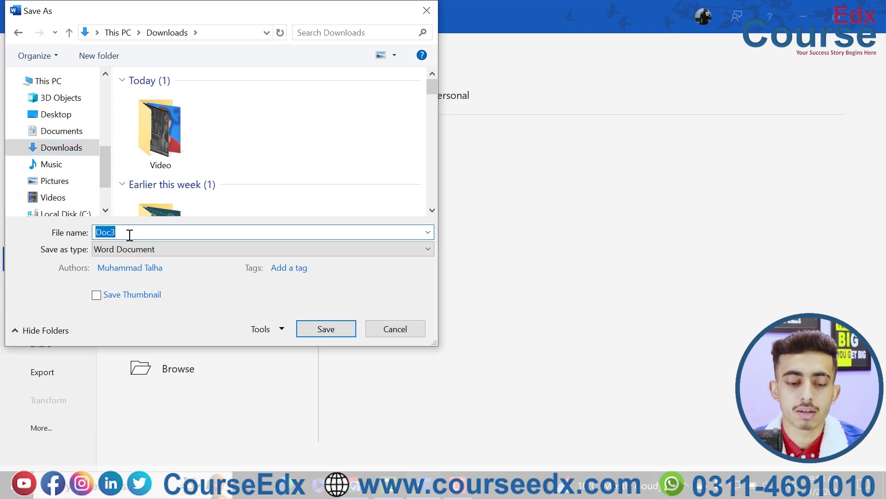
type("p")
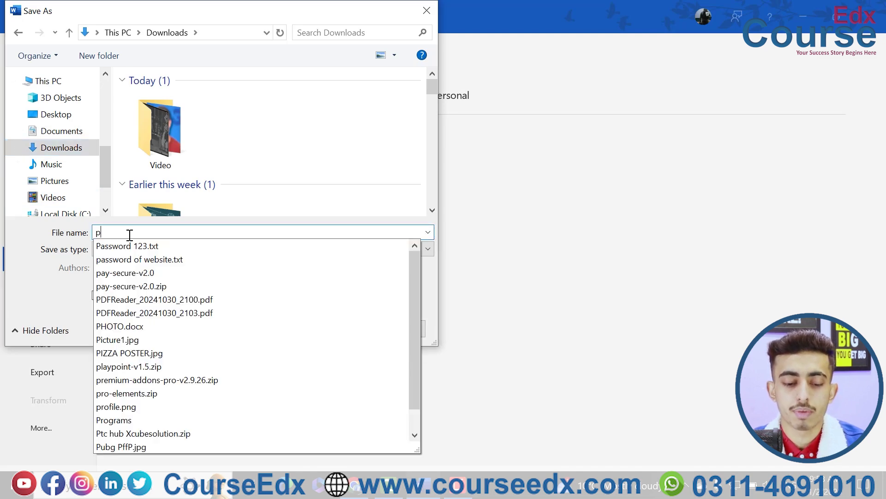
type("icture xyz")
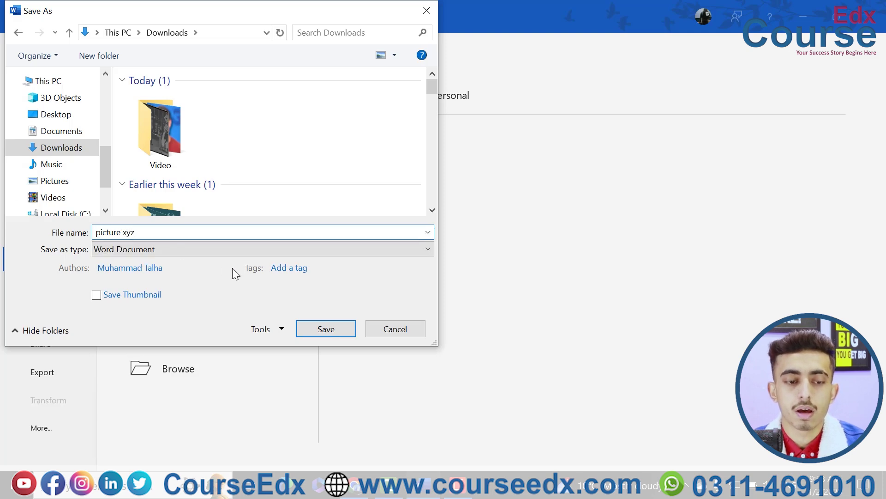
left_click(326, 328)
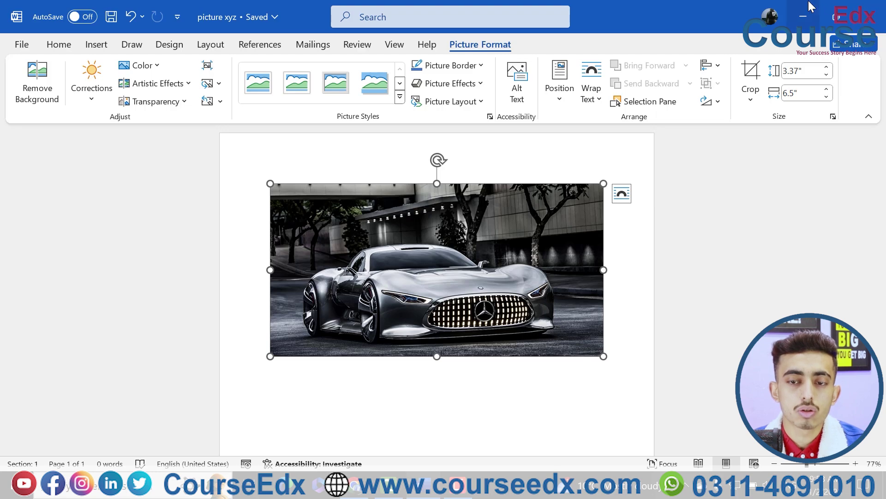
Step: Close Word and locate picture xyz in File Explorer's Downloads folder
left_click(870, 17)
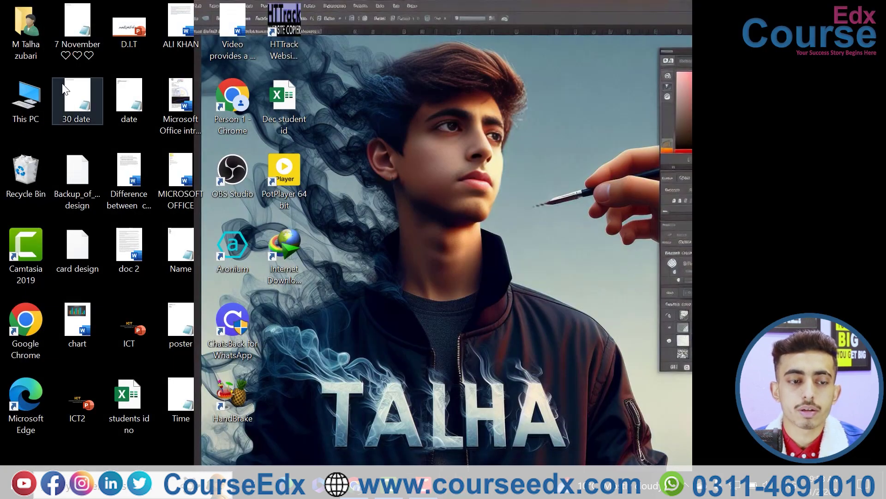
double_click(46, 92)
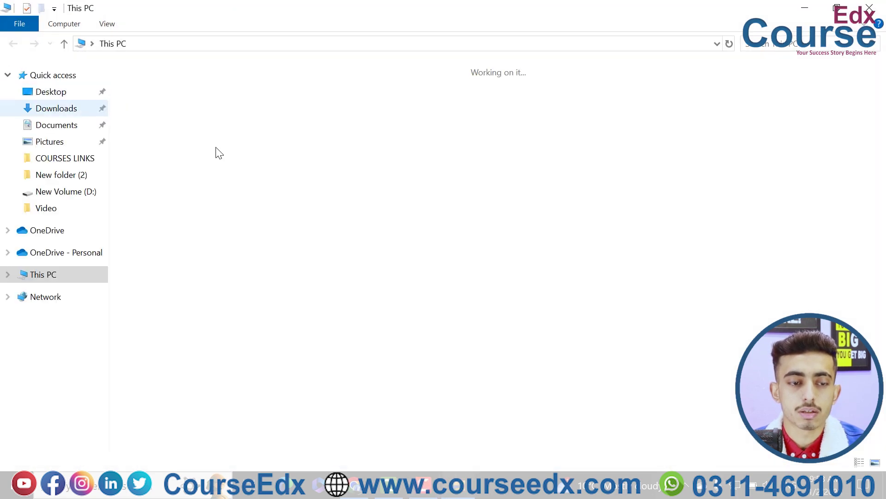
left_click(95, 111)
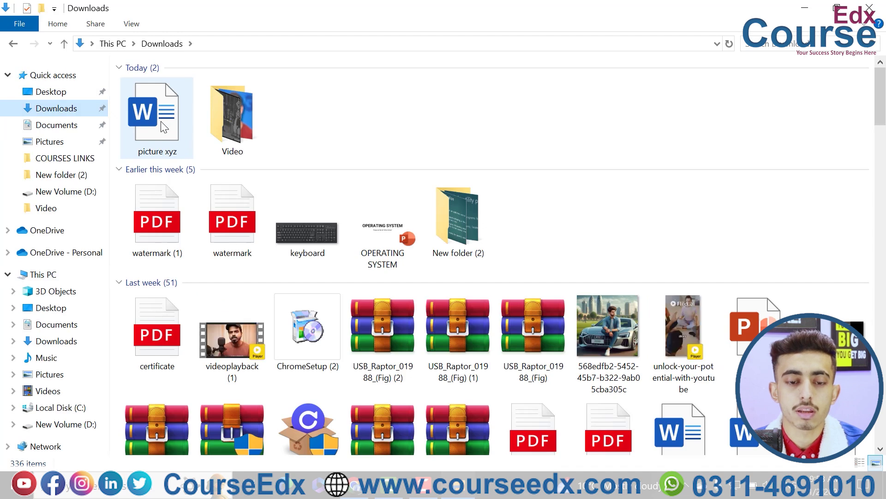
right_click(161, 121)
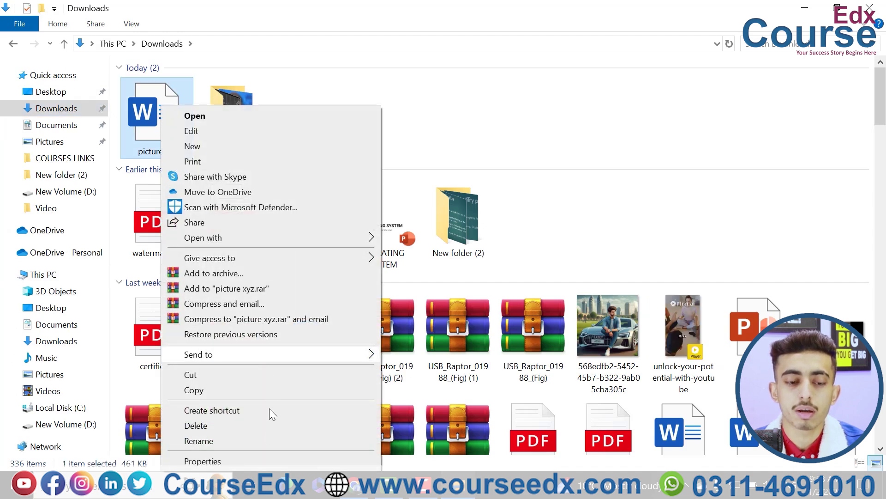
Step: Open picture xyz's Properties, highlight its 461 KB size, and close the dialog
left_click(274, 461)
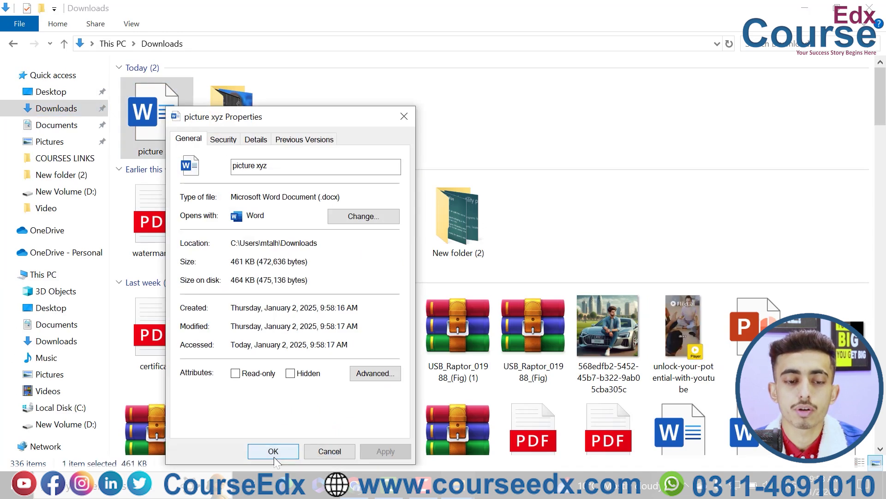
left_click_drag(234, 110, 228, 61)
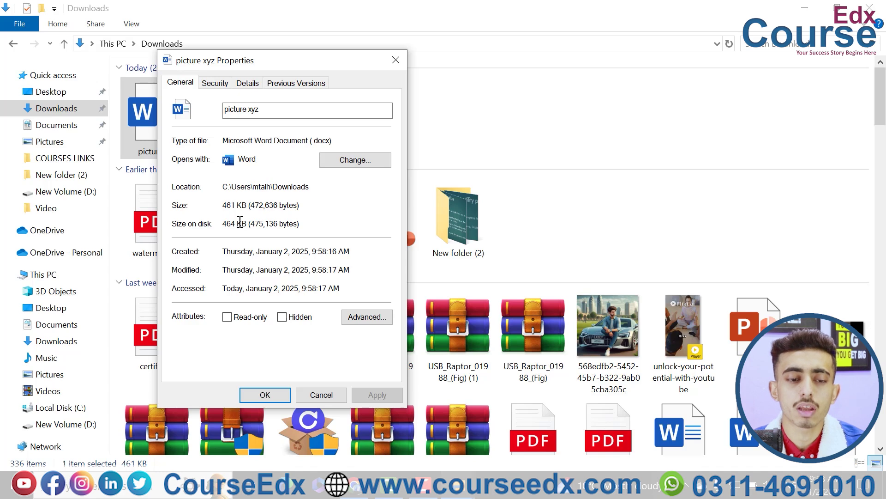
left_click_drag(237, 211, 228, 210)
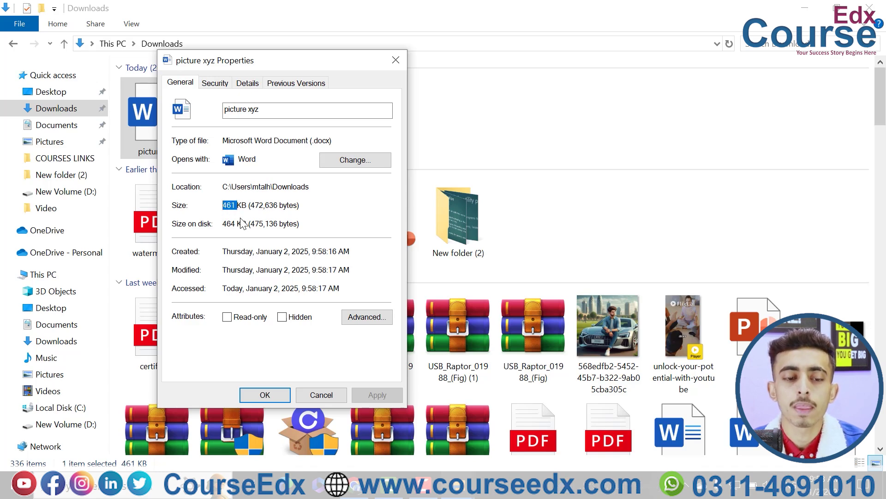
left_click(235, 208)
left_click_drag(236, 208, 220, 212)
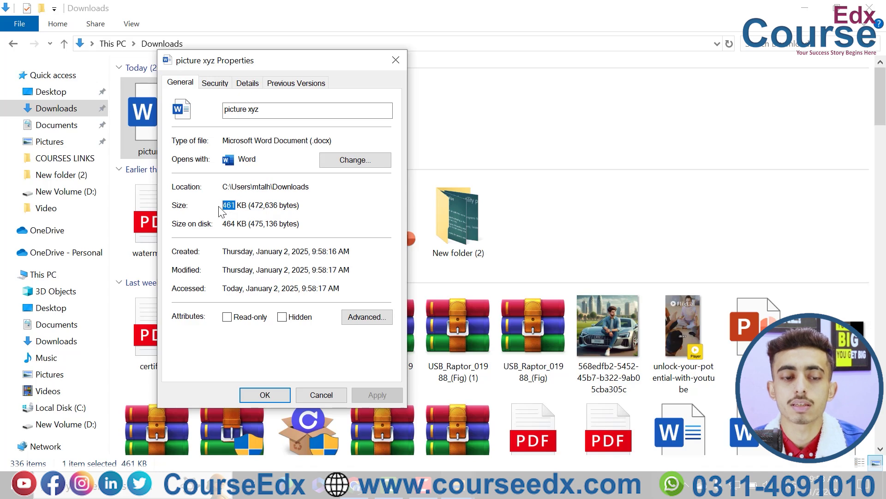
left_click(396, 59)
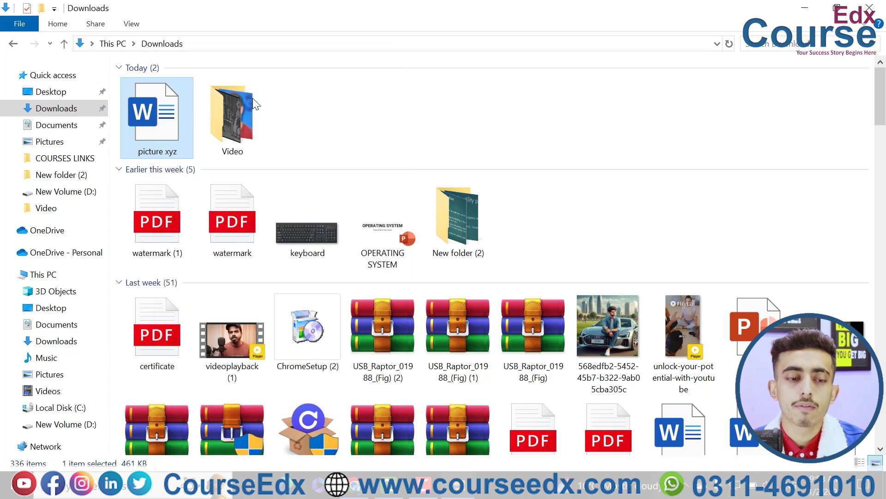
Step: Open picture xyz, compress the car photo at E-mail (96 ppi), save, and close Word
double_click(170, 122)
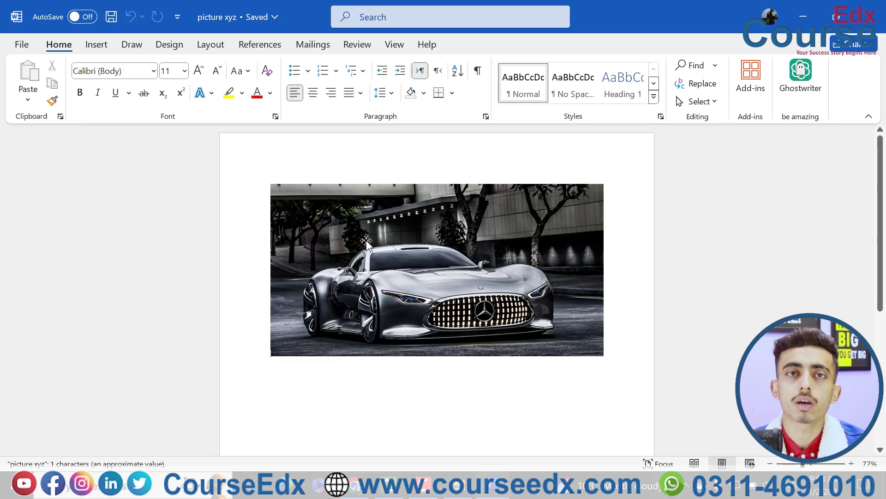
left_click(366, 239)
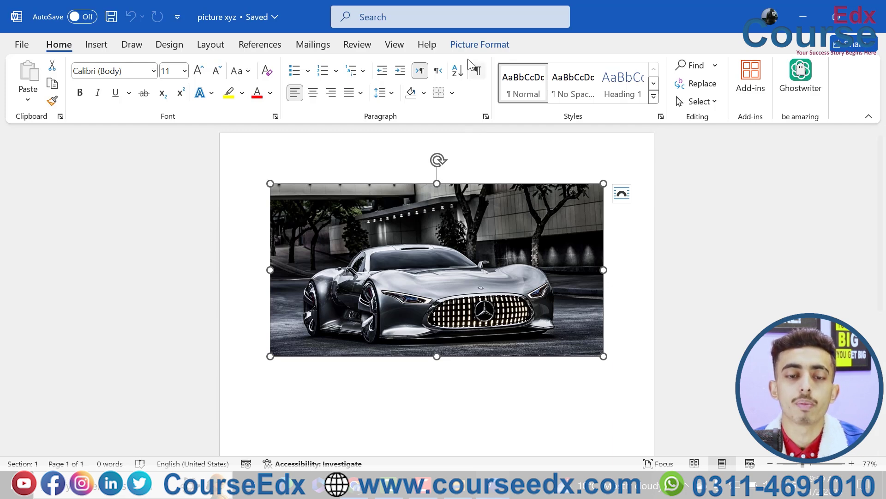
left_click(480, 44)
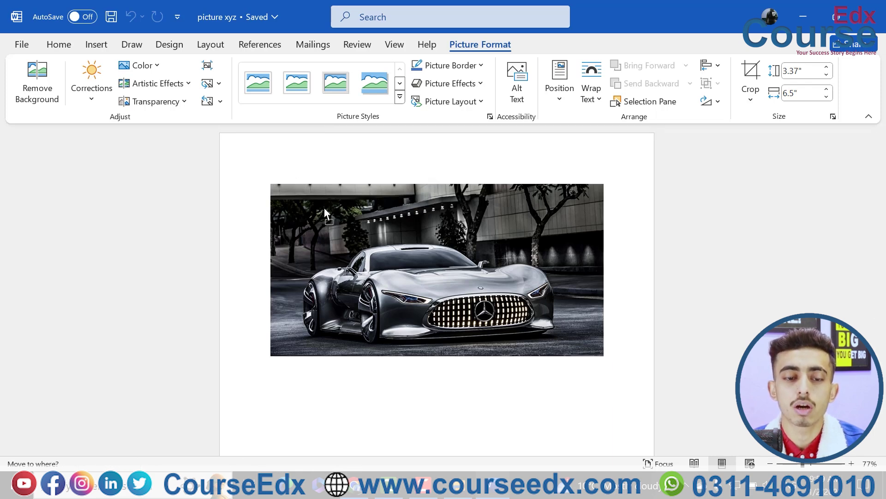
left_click_drag(336, 203, 339, 226)
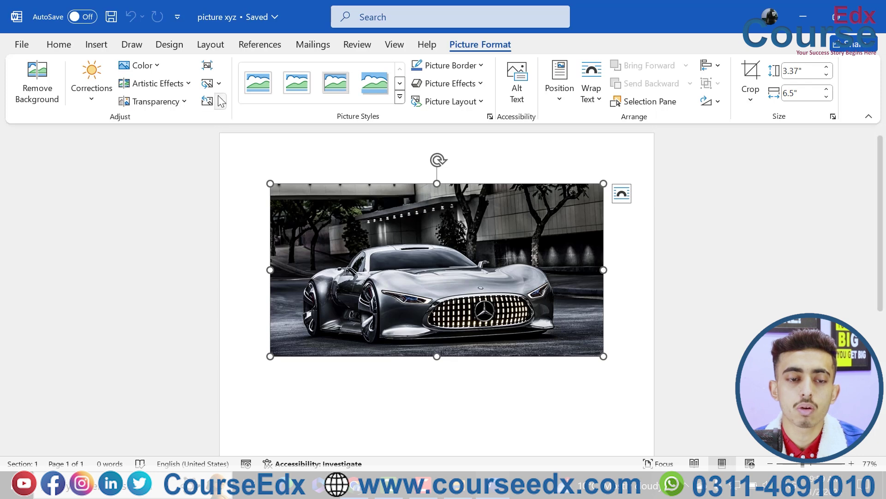
left_click(208, 69)
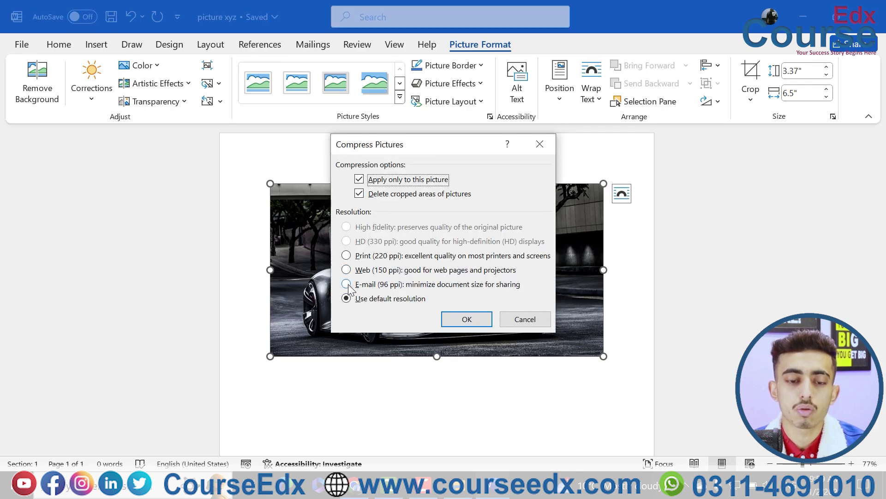
left_click(347, 285)
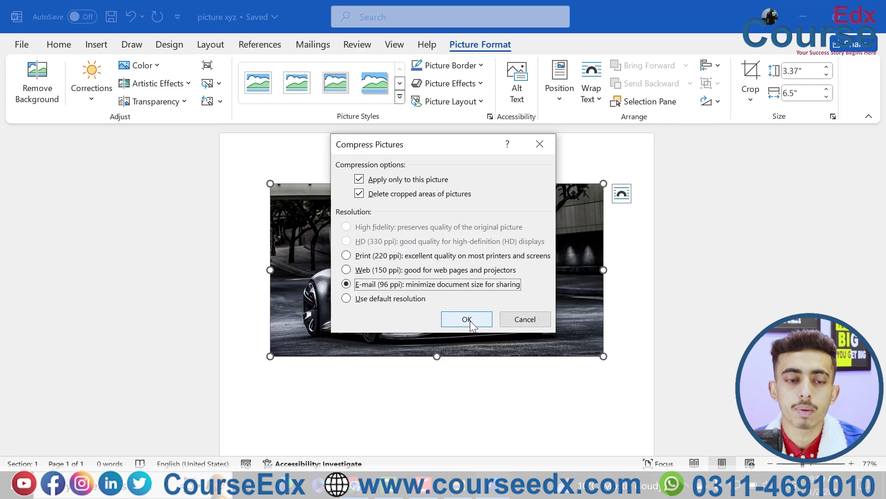
left_click(471, 321)
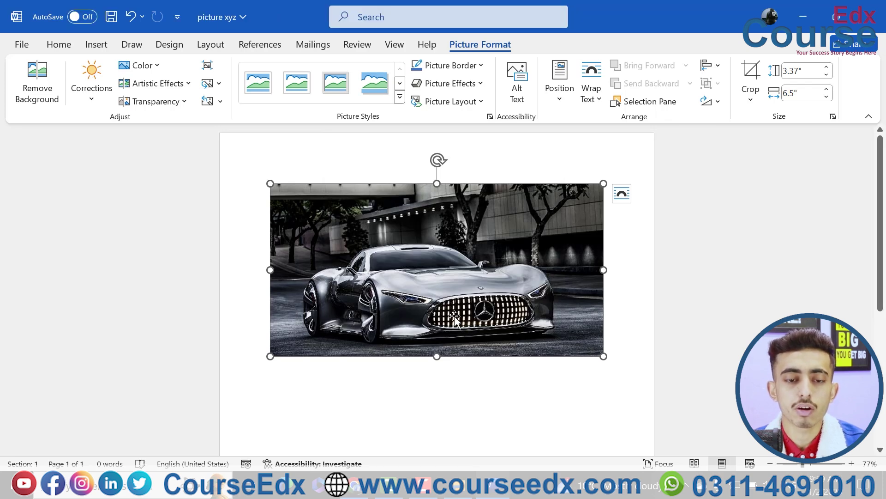
key("ctrl+s")
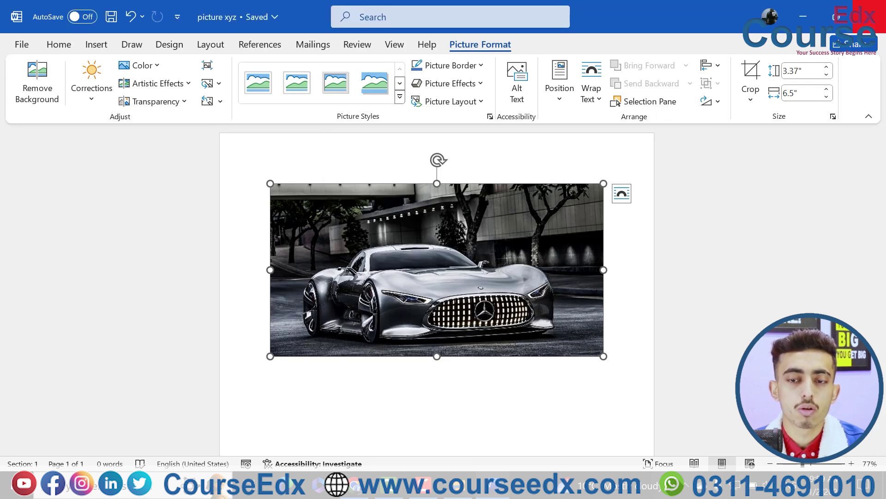
left_click(870, 14)
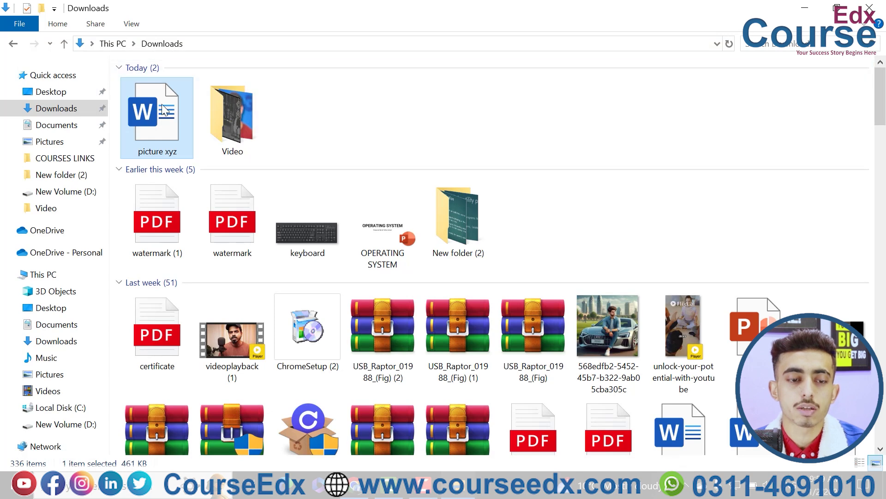
Step: Refresh Downloads, confirm picture xyz is now 61.6 KB, and reopen it in Word
right_click(290, 104)
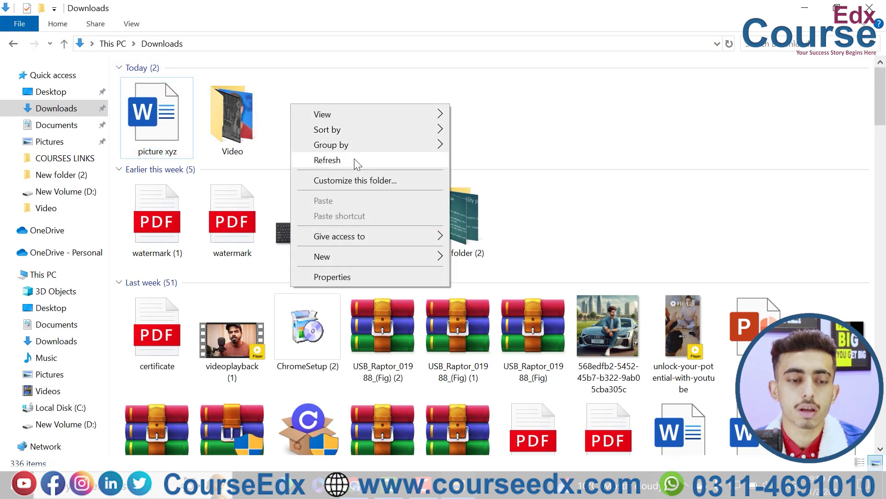
left_click(354, 158)
right_click(172, 123)
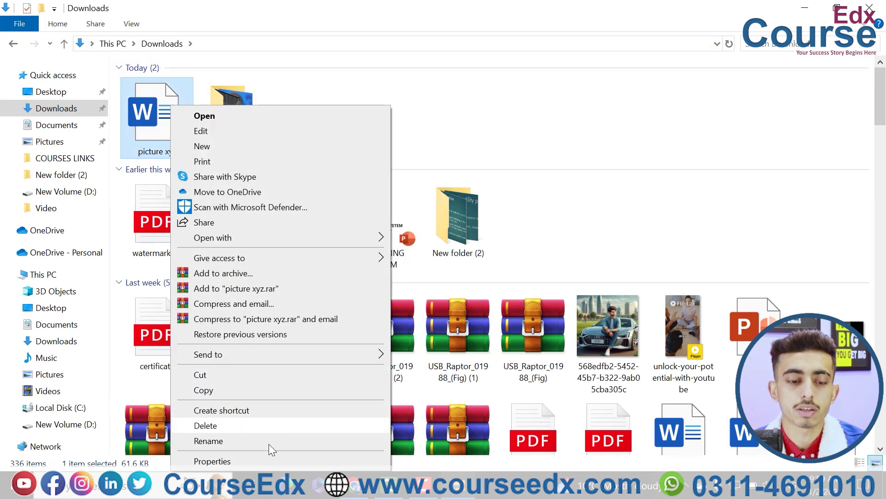
left_click(282, 459)
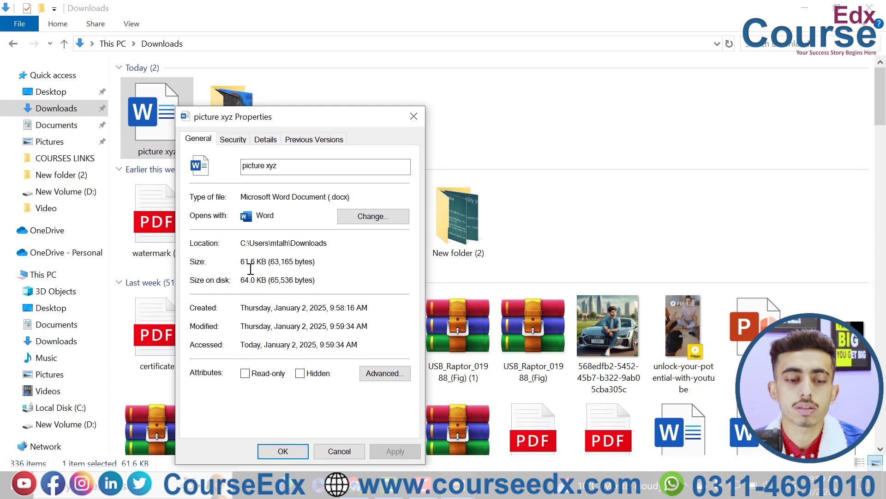
left_click_drag(257, 263, 233, 263)
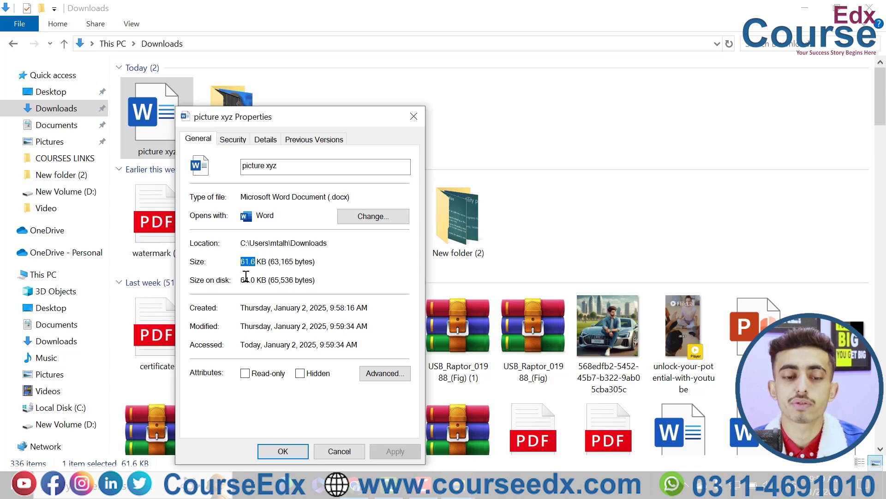
left_click(413, 116)
double_click(184, 118)
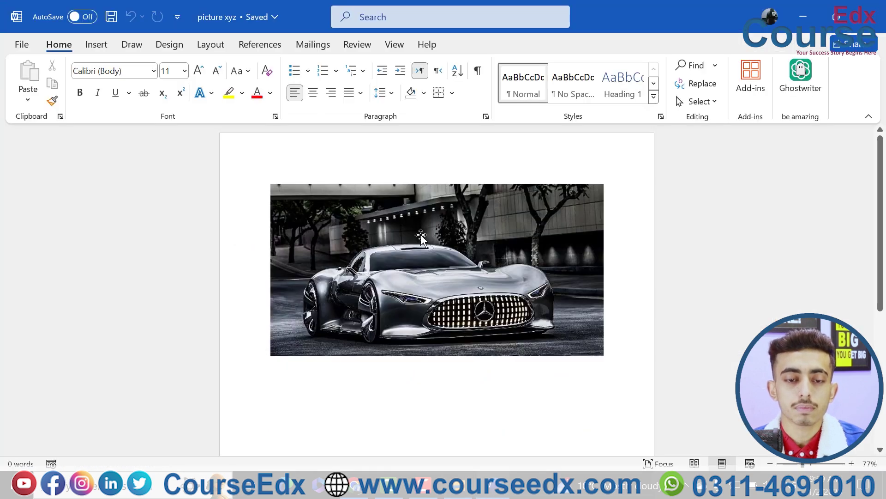
Step: Swap the silver car photo for the keyboard image in the Downloads folder
left_click(420, 234)
left_click(482, 45)
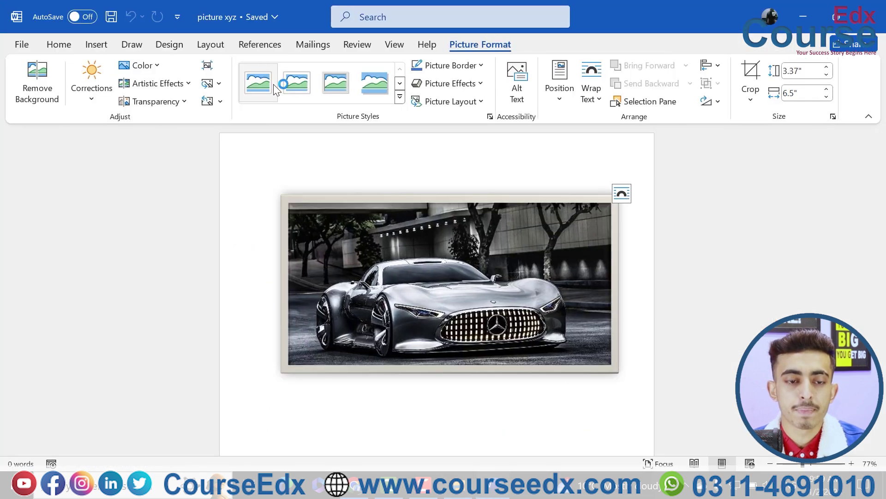
left_click(223, 86)
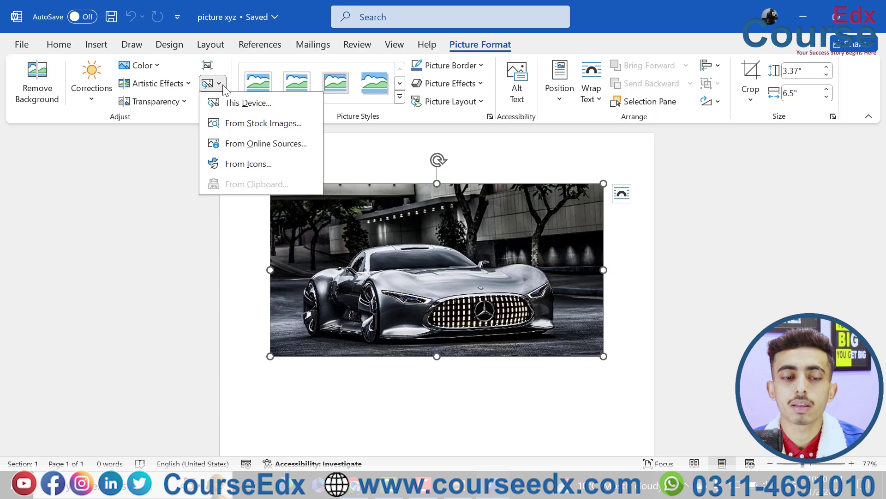
left_click(254, 103)
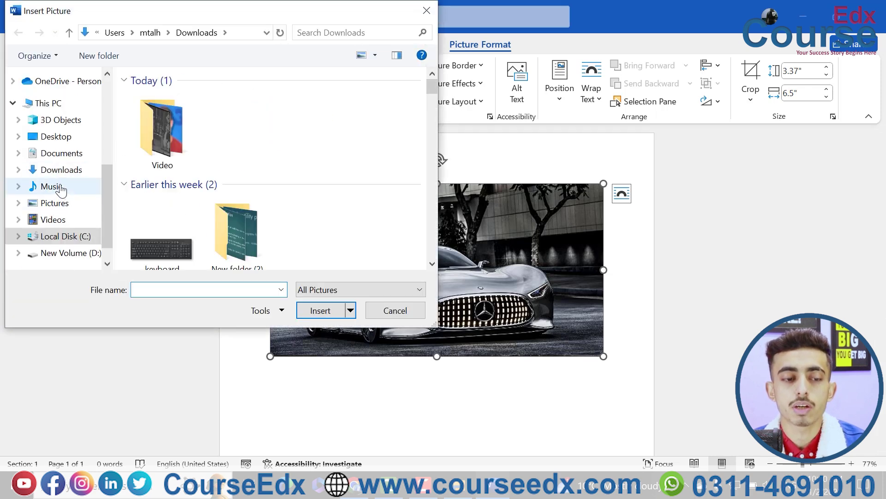
left_click(64, 171)
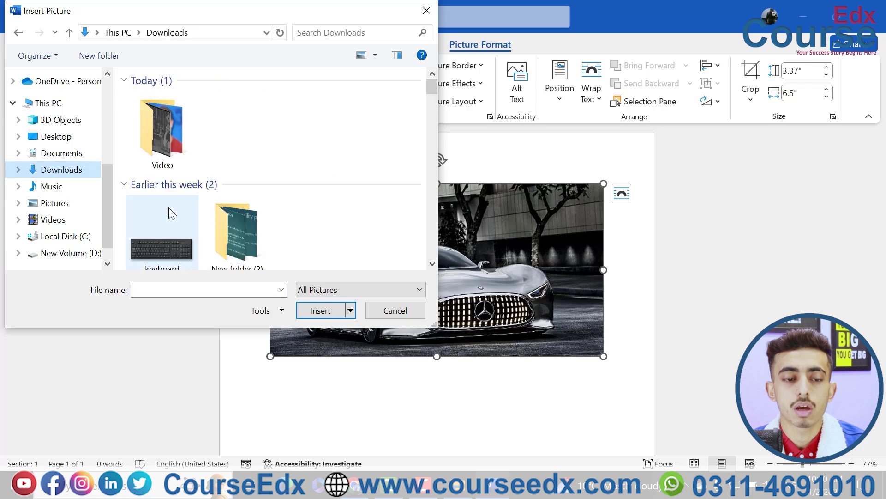
double_click(157, 223)
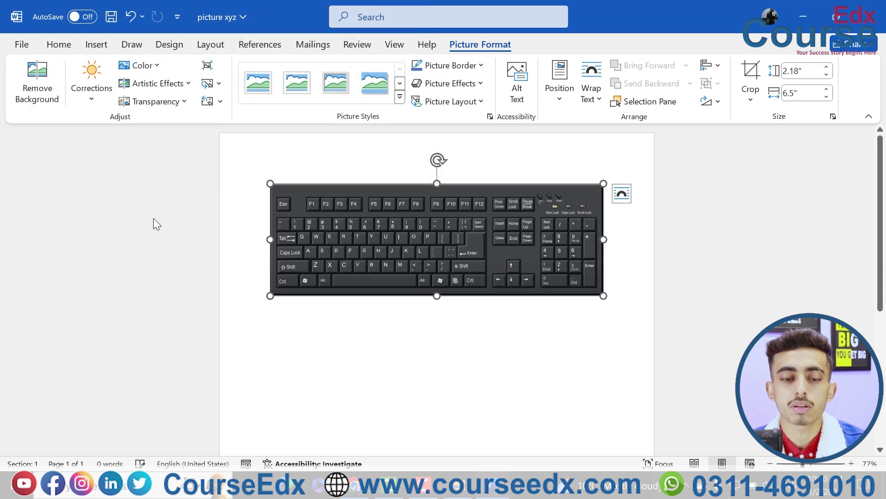
left_click(219, 83)
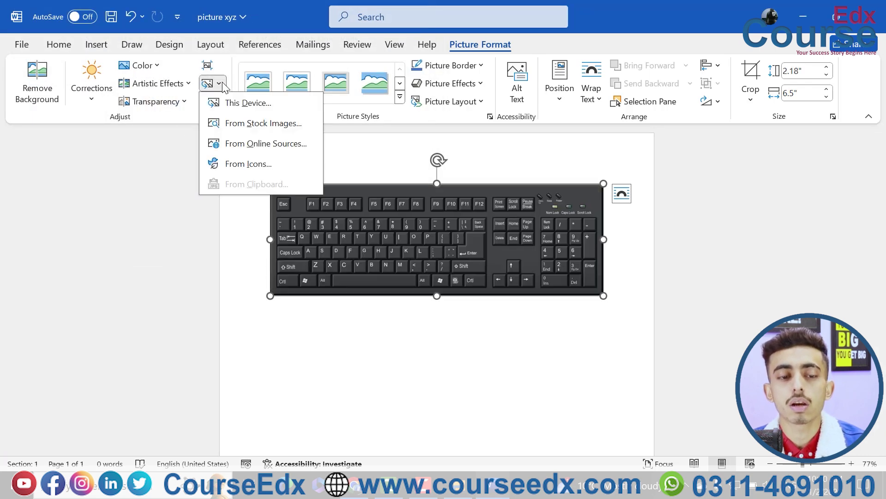
Step: Replace the keyboard picture with the stock photo of a red mug, leaf cookie and berries
left_click(263, 124)
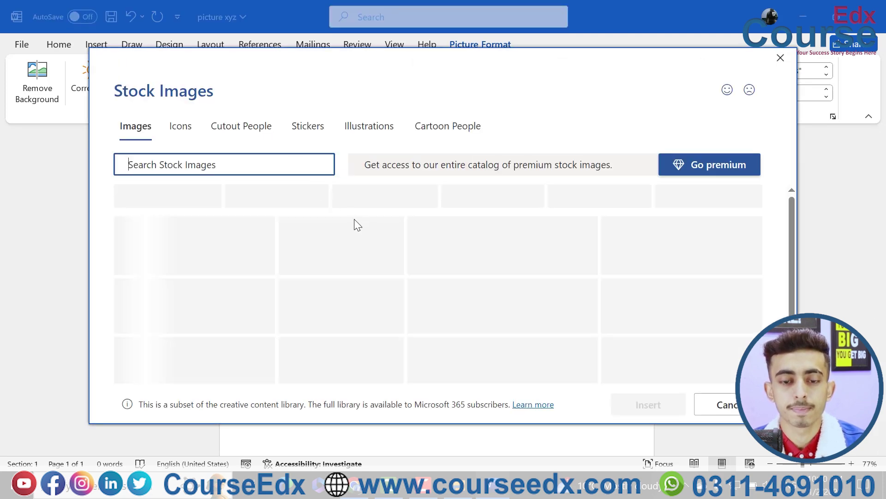
scroll(392, 251, "down", 1)
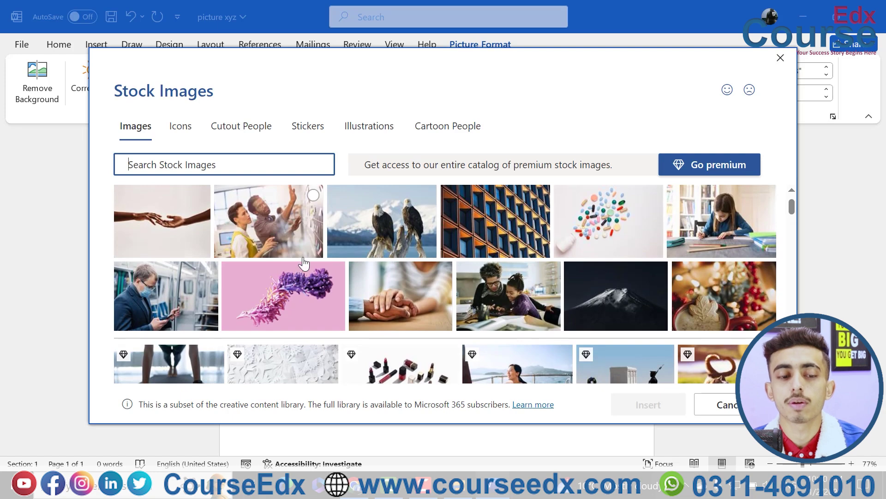
left_click(688, 306)
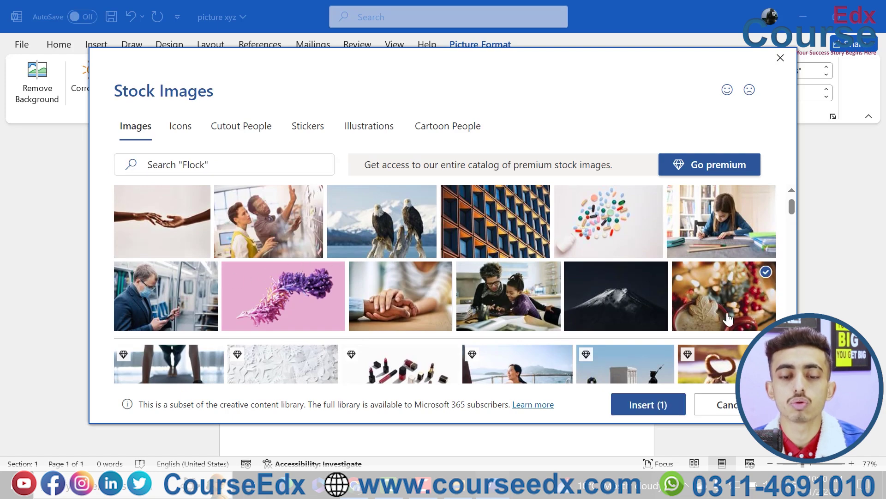
left_click(649, 405)
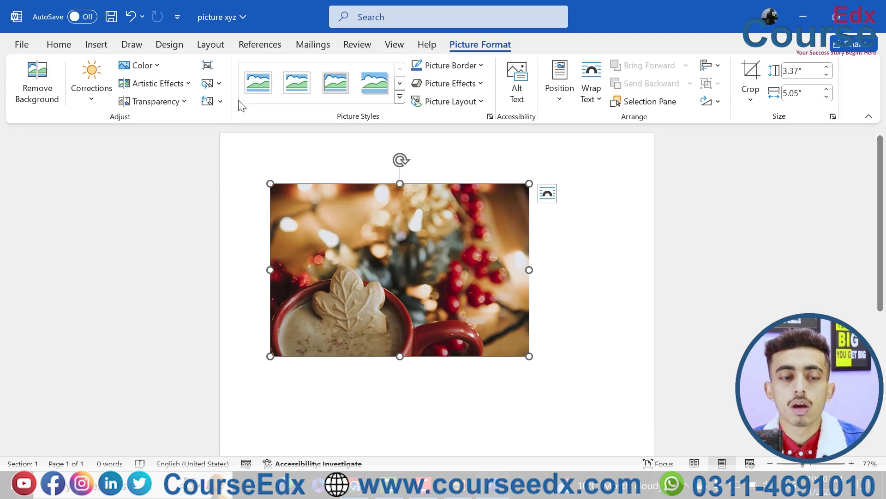
left_click(219, 83)
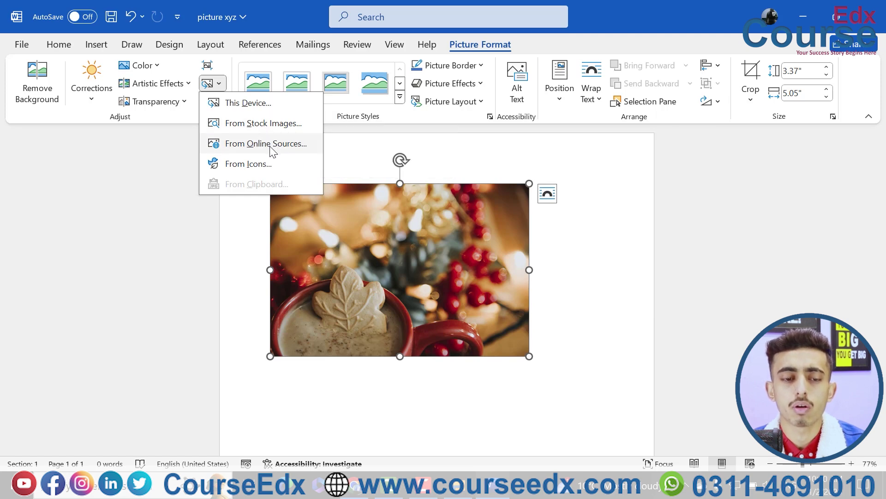
Step: Replace the mug picture with an online Autumn photo, showing results beyond Creative Commons only
left_click(272, 147)
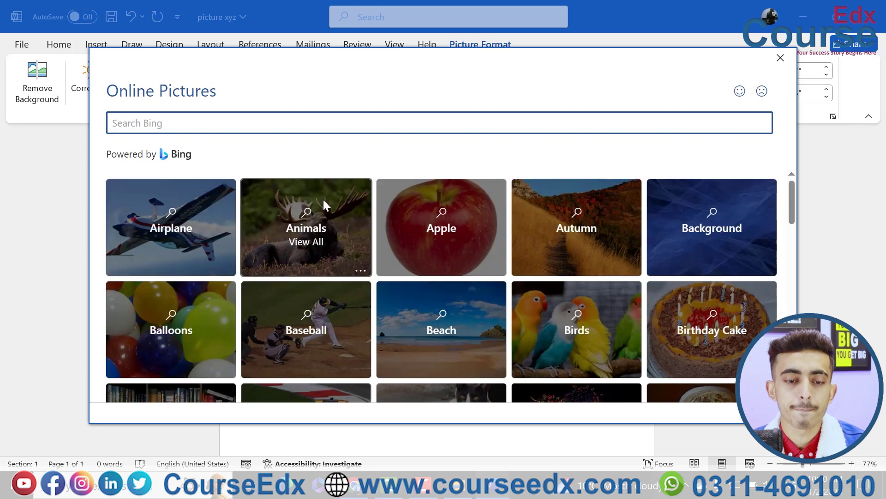
scroll(349, 276, "down", 3)
scroll(350, 276, "up", 1)
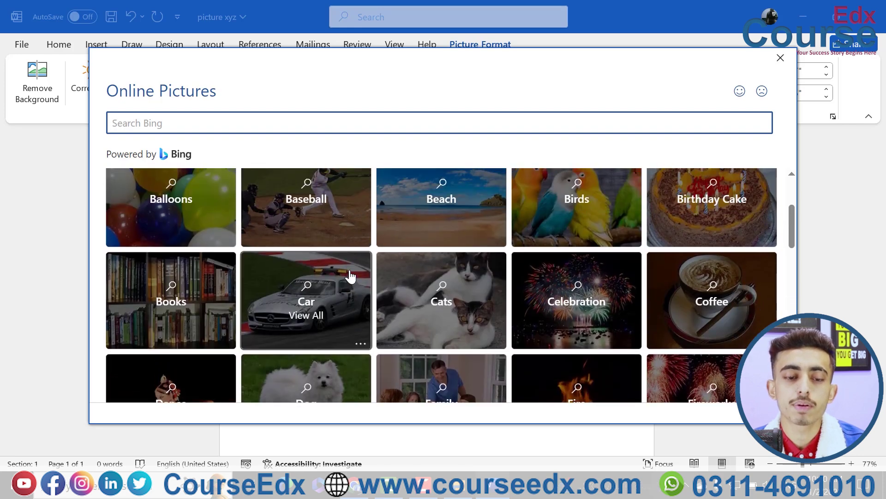
scroll(349, 275, "up", 1)
scroll(349, 275, "up", 2)
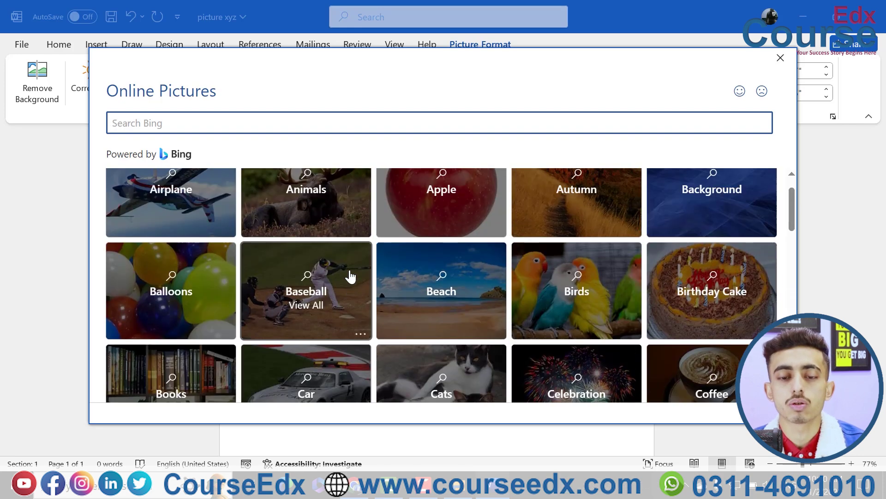
left_click(589, 237)
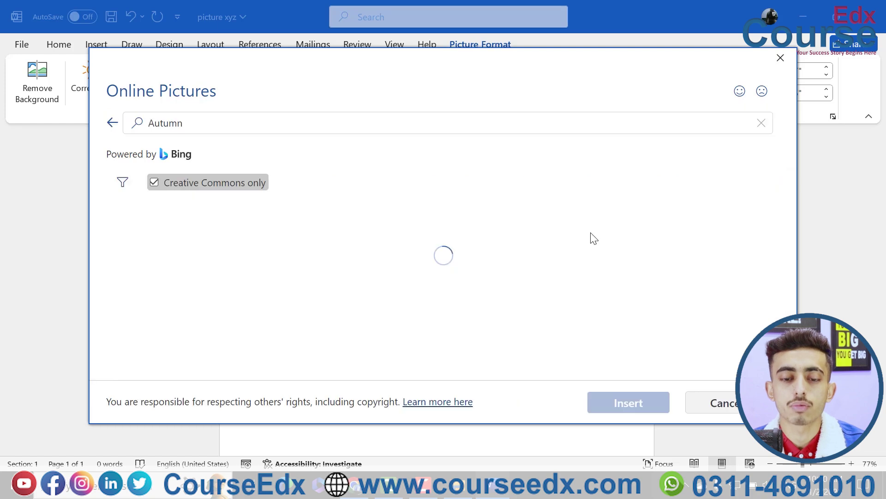
left_click(167, 184)
scroll(307, 280, "down", 1)
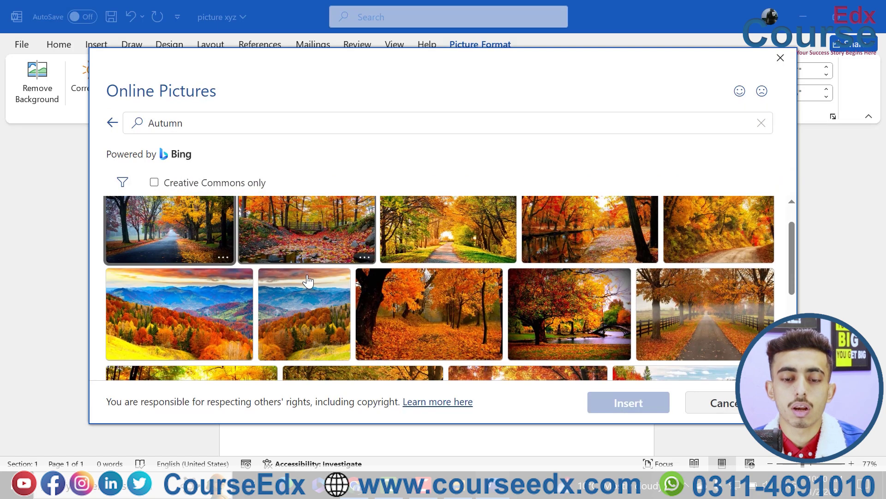
left_click(560, 323)
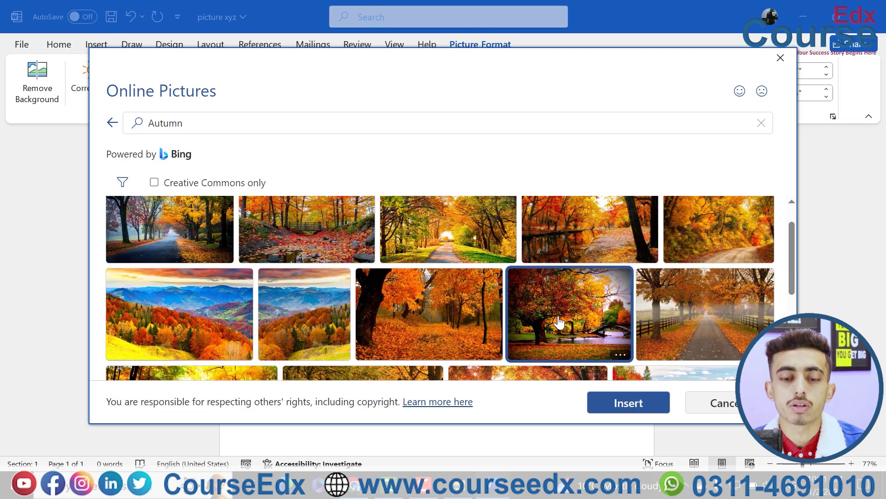
left_click(621, 350)
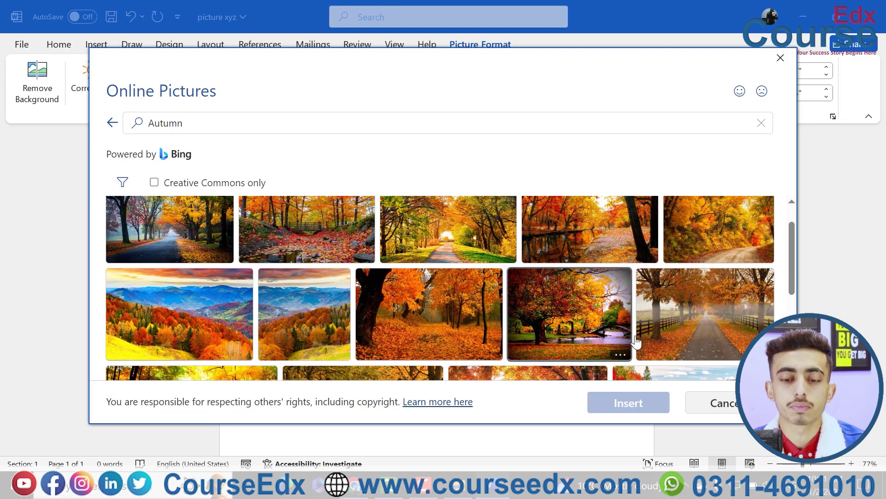
left_click(659, 346)
left_click(634, 401)
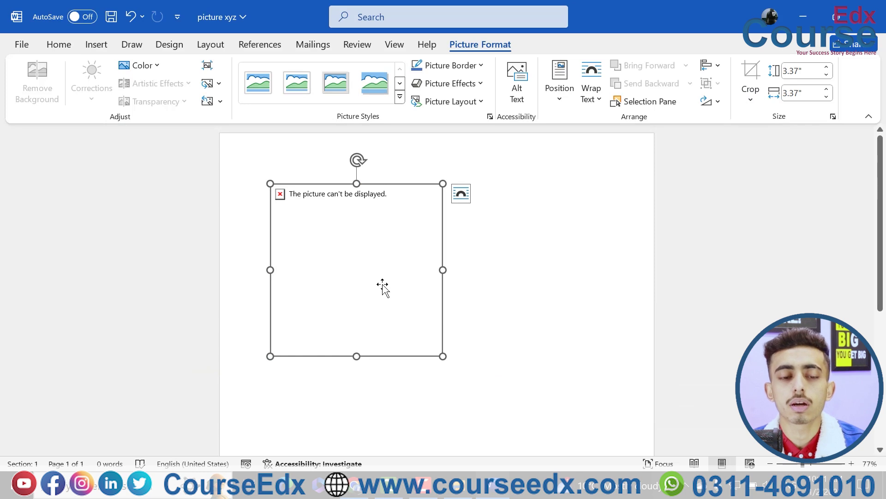
Step: Swap it for the online Autumn photo of a sunlit footbridge under orange trees
left_click(225, 87)
left_click(242, 122)
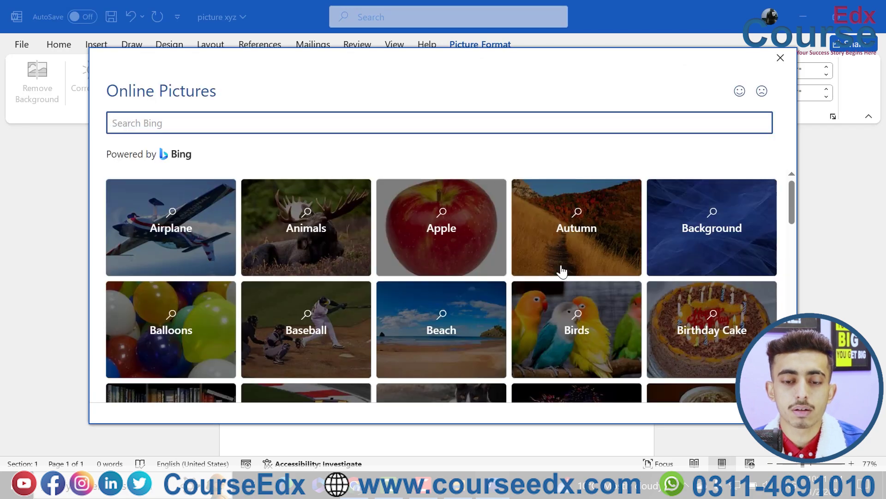
left_click(560, 262)
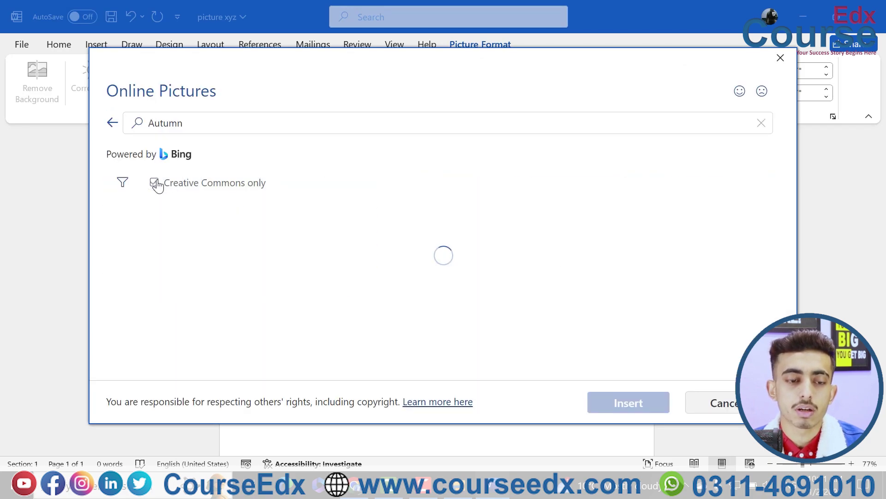
scroll(517, 297, "down", 5)
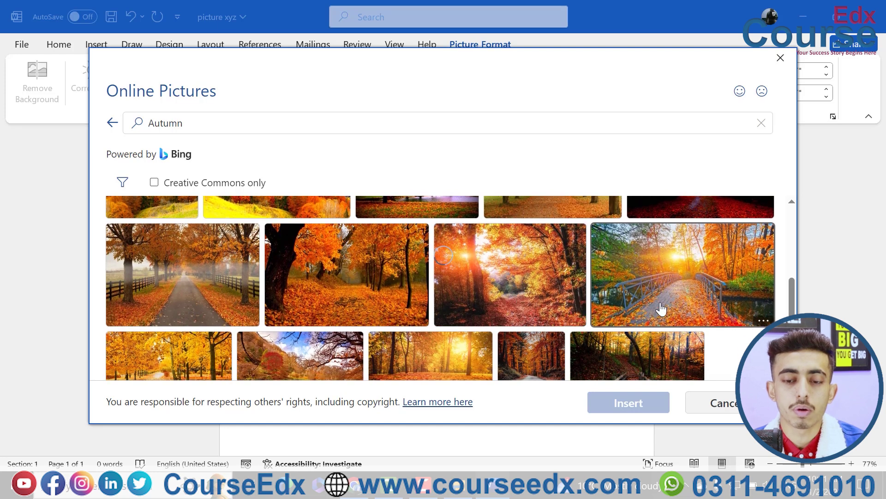
left_click(660, 310)
left_click(614, 402)
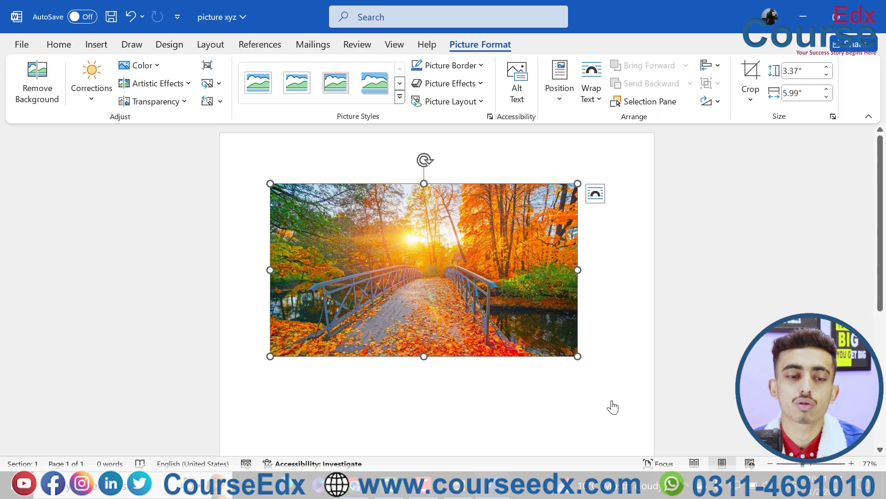
Step: Replace the autumn bridge photo with the chevron arrows icon from the icon library
left_click(218, 84)
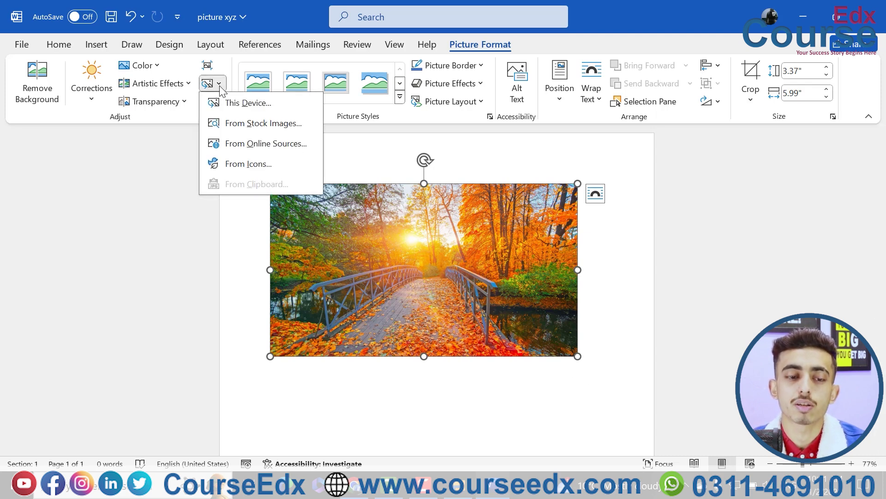
left_click(257, 169)
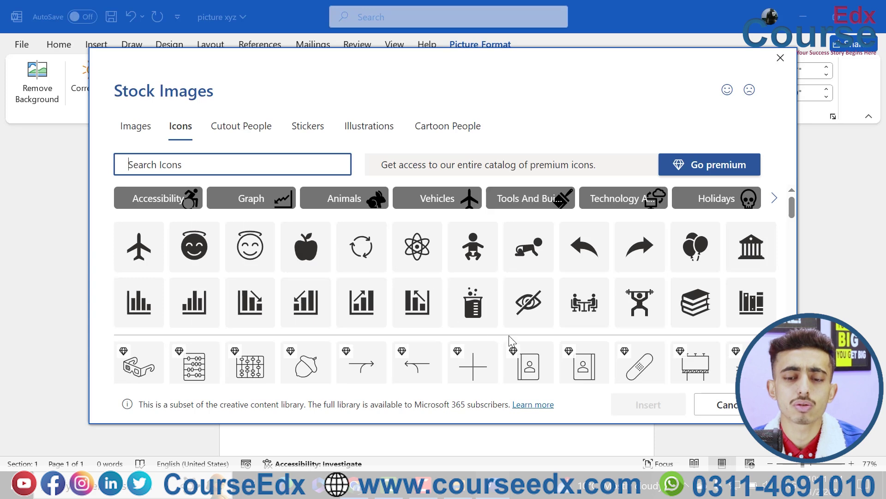
scroll(511, 342, "down", 3)
scroll(510, 341, "down", 1)
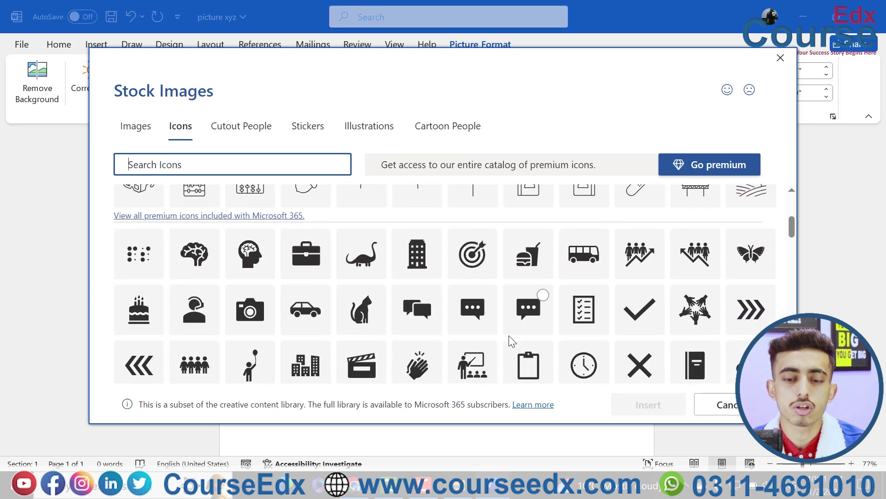
mouse_move(695, 307)
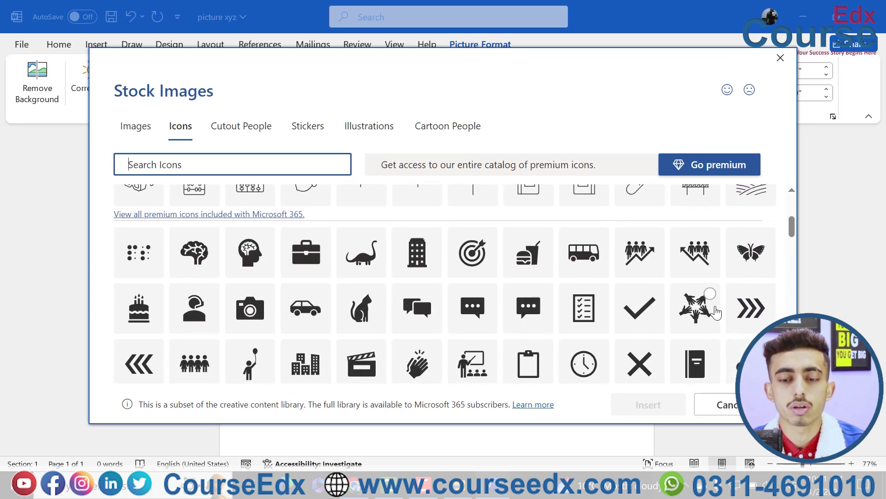
left_click(712, 316)
left_click(706, 311)
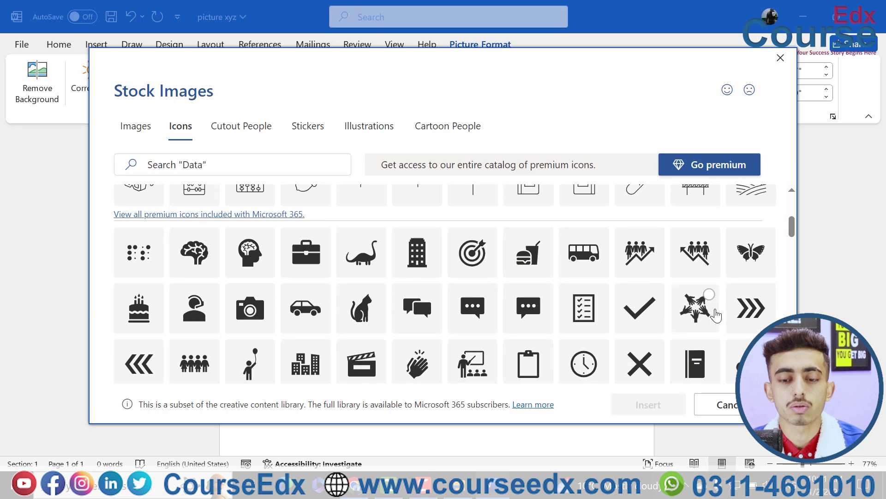
left_click(748, 317)
left_click(658, 405)
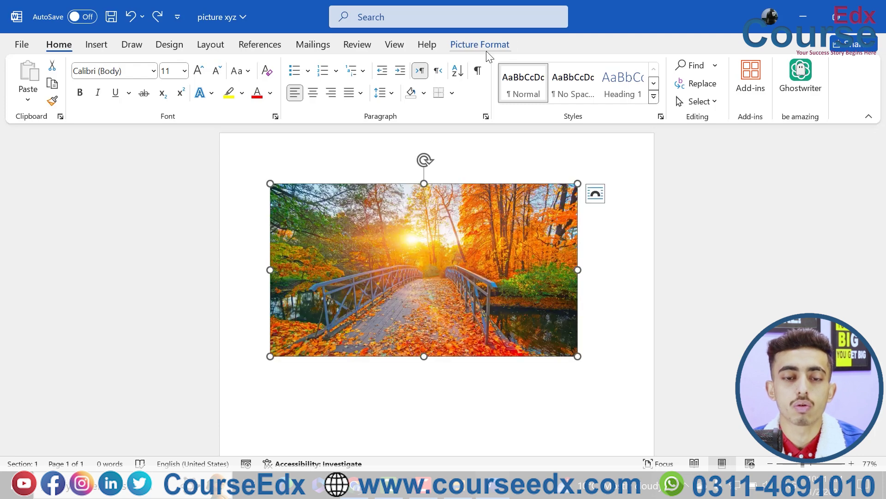
left_click(484, 47)
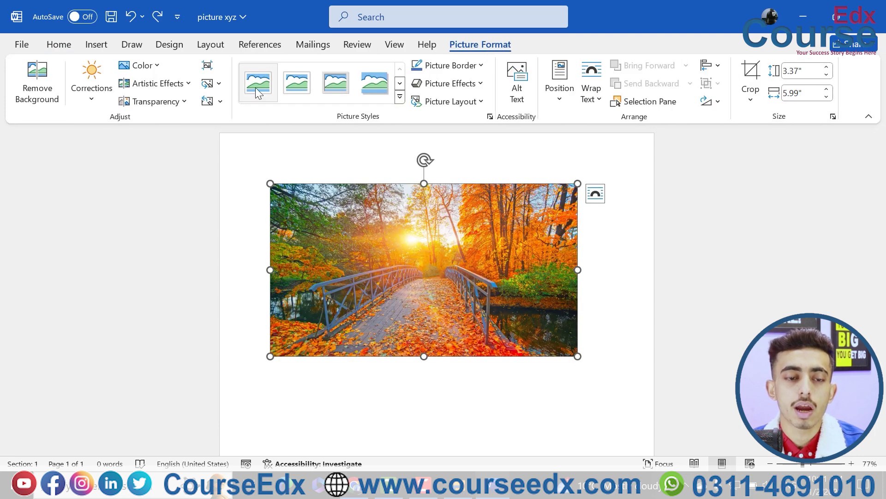
left_click(211, 83)
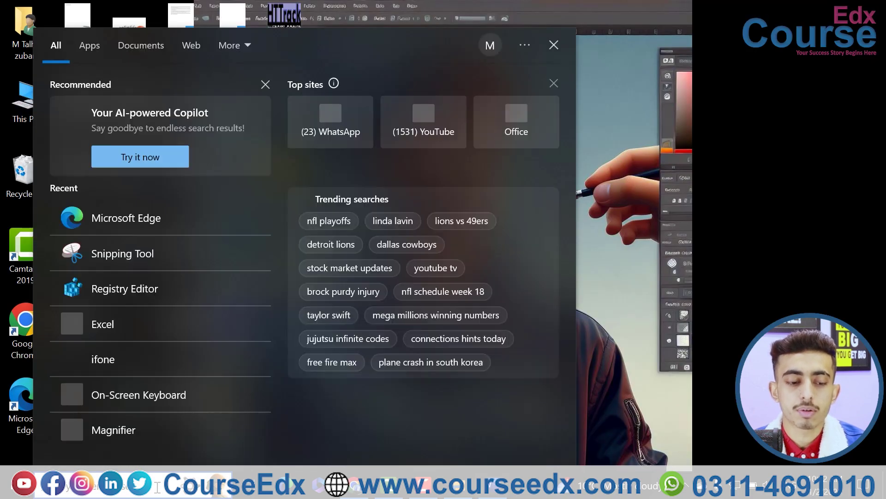
Step: Launch Snipping Tool by searching 'sni', snip the desktop area, and return to Word
type("sni")
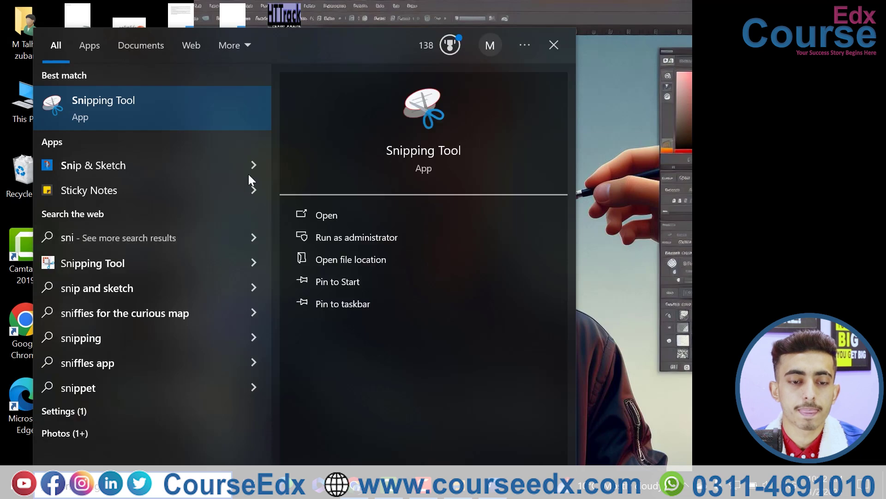
left_click(318, 211)
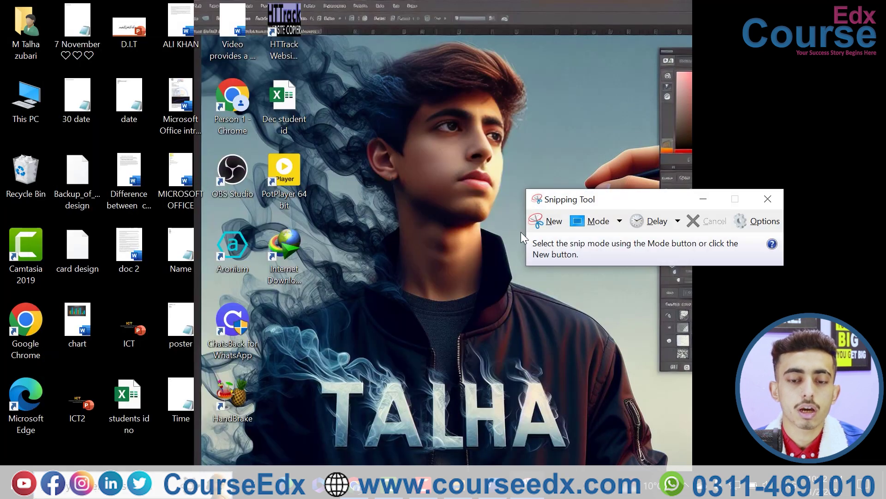
left_click(550, 221)
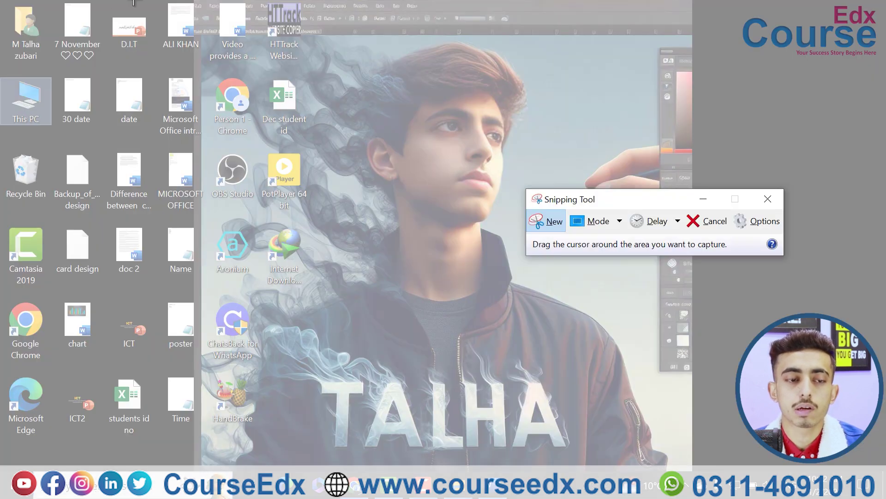
left_click_drag(35, 4, 693, 464)
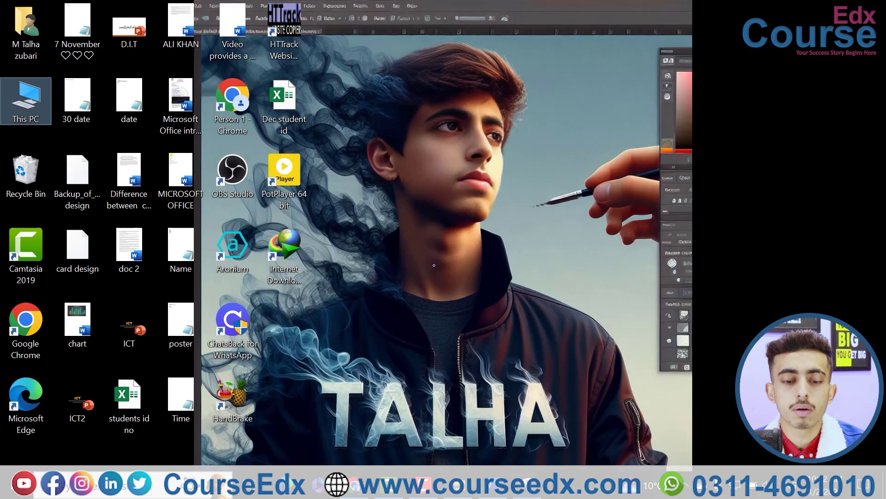
key("alt+Tab")
key("alt+Tab")
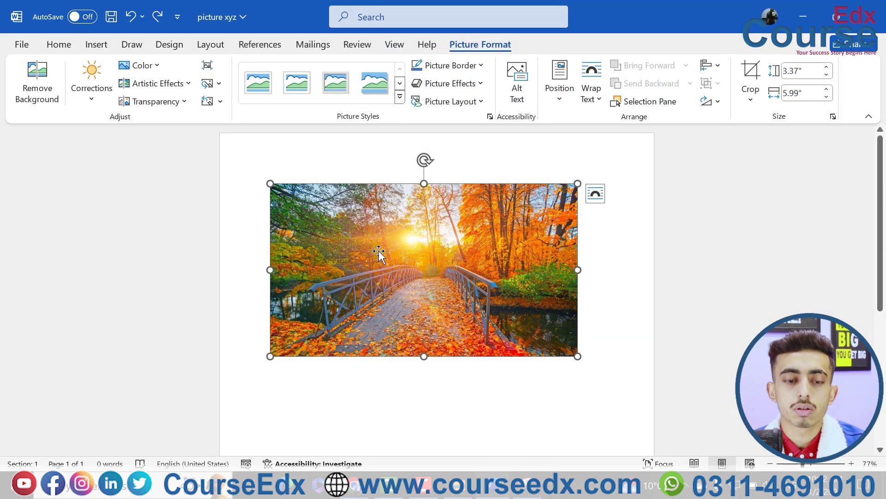
Step: Replace the bridge photo with the clipboard screenshot and apply Reset Picture & Size
left_click(219, 84)
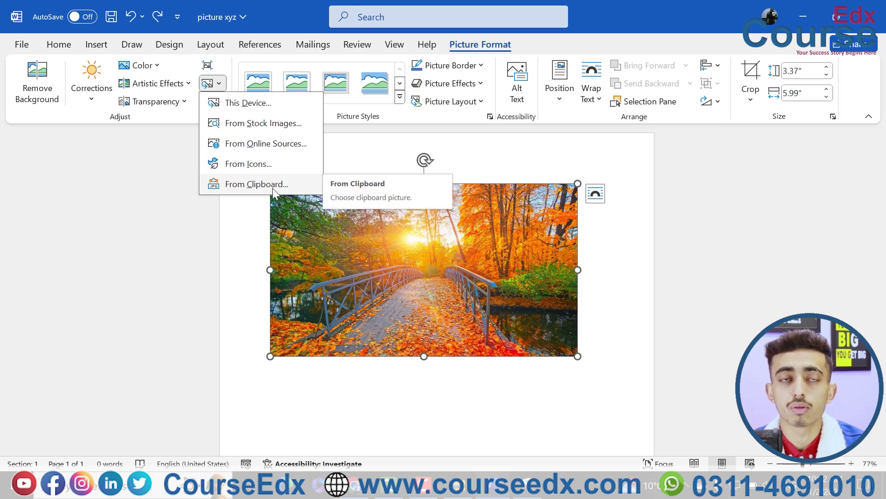
left_click(272, 184)
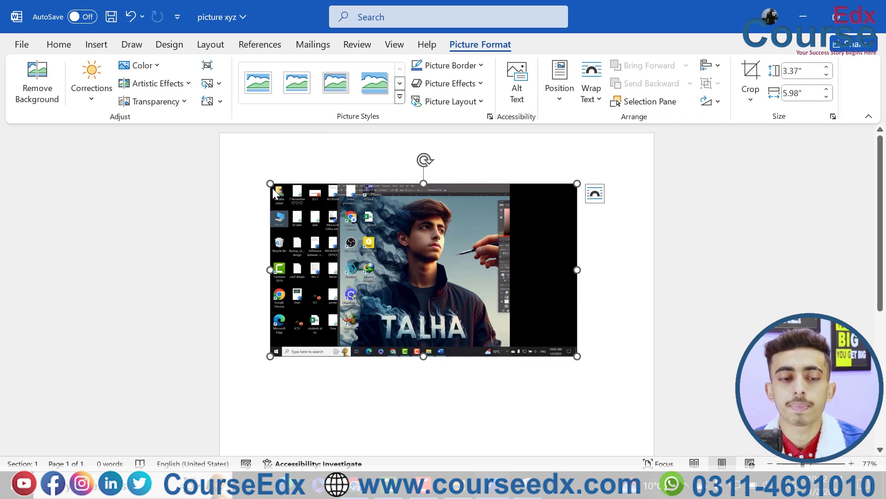
left_click(222, 99)
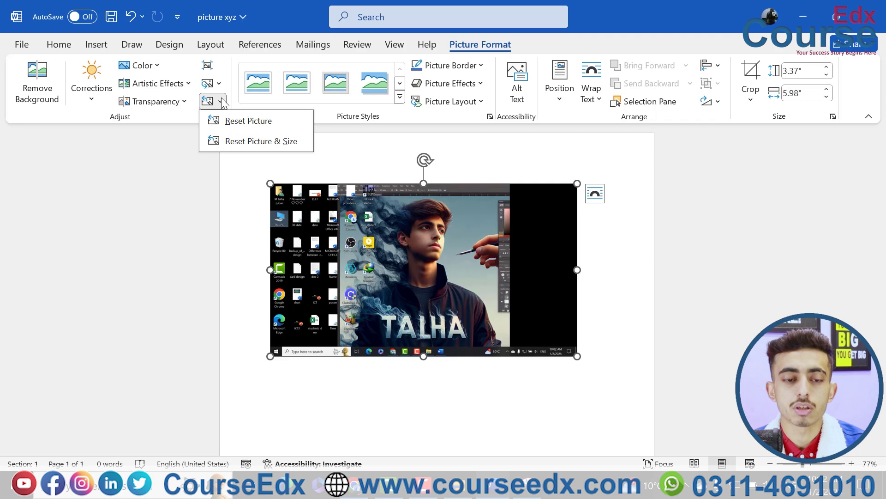
left_click(221, 101)
left_click(221, 101)
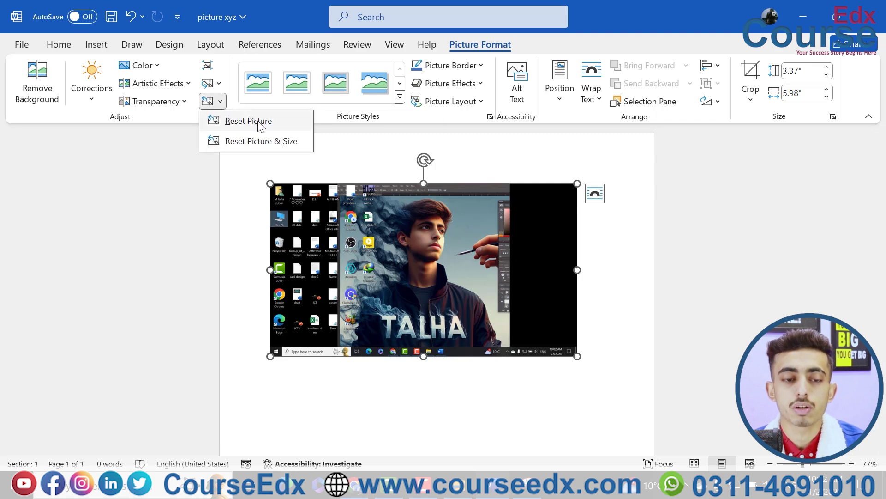
left_click(283, 142)
left_click(221, 104)
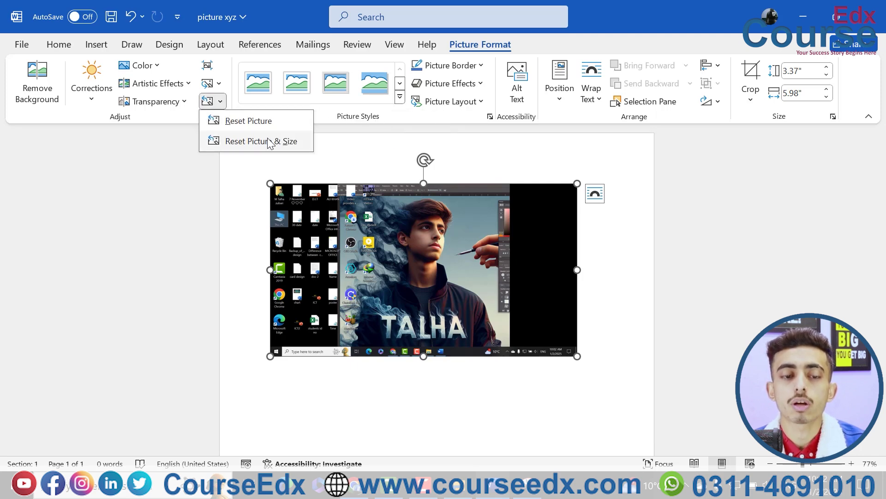
left_click(359, 213)
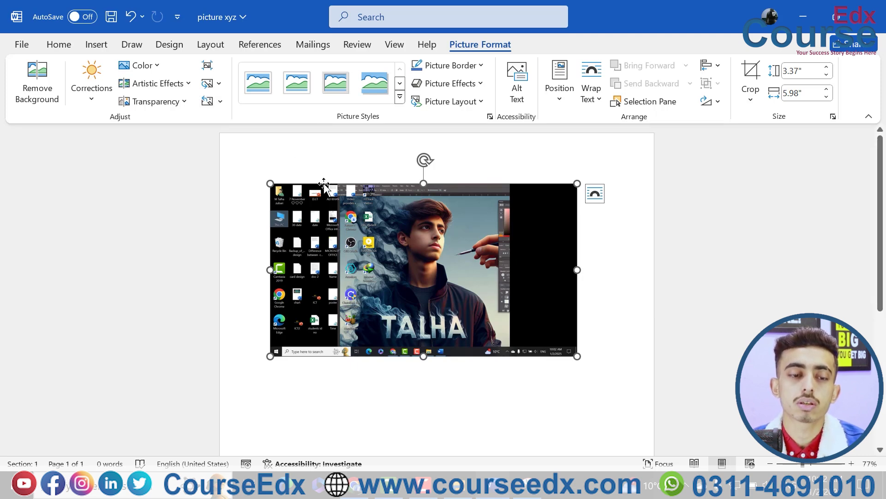
Step: Try an orange recolour and an artistic effect on the screenshot, then restore its original colours
left_click(134, 69)
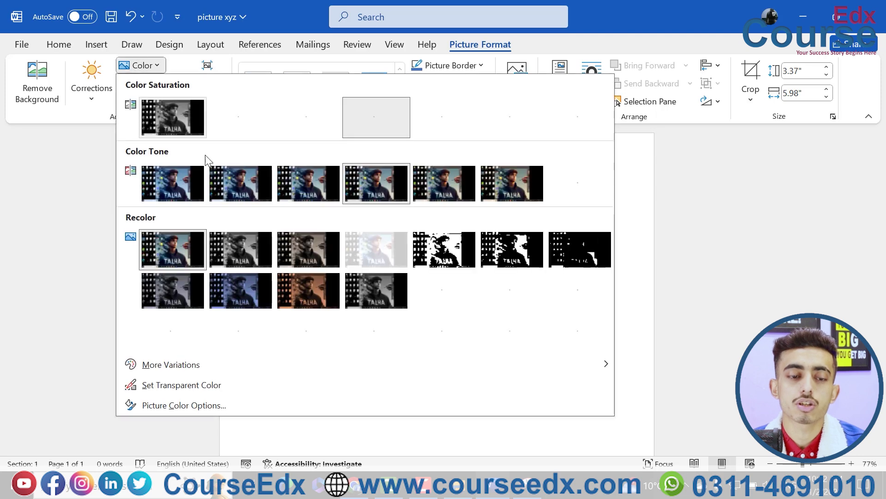
left_click(303, 314)
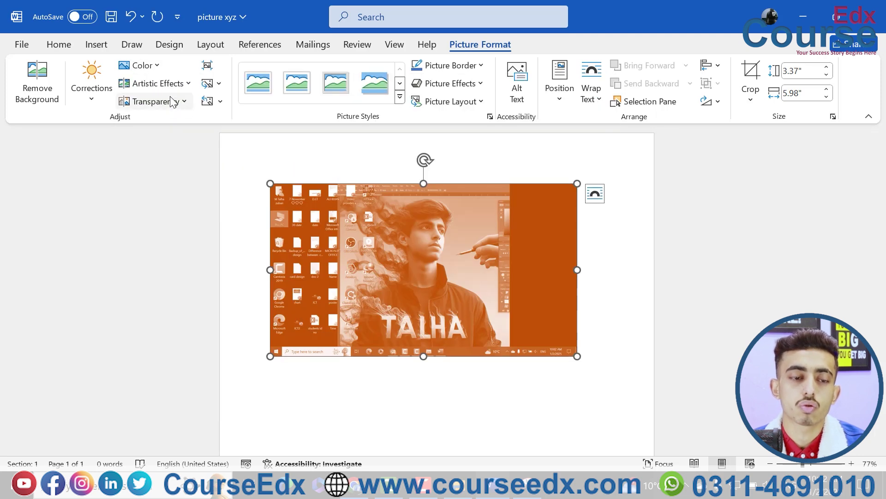
left_click(157, 83)
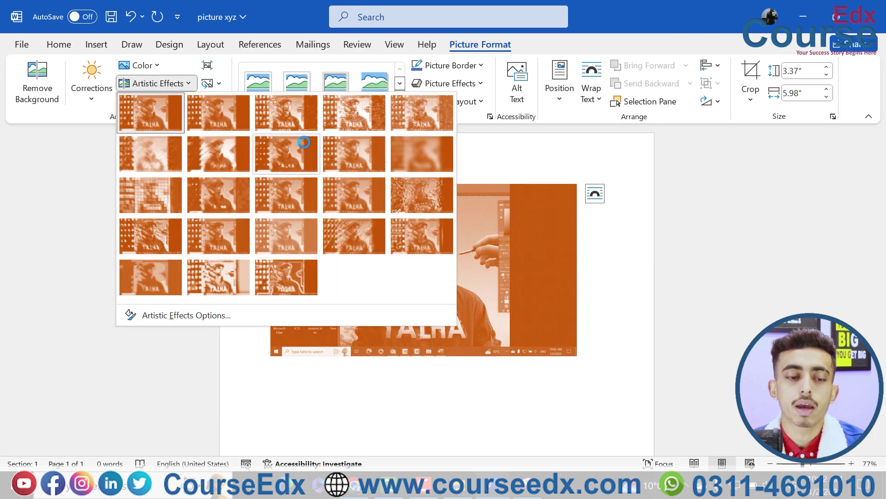
left_click(147, 237)
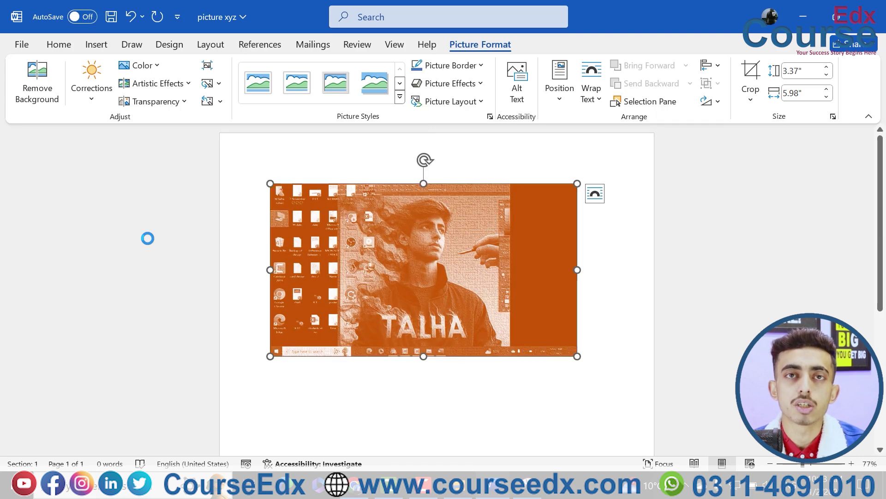
left_click(219, 101)
left_click(239, 121)
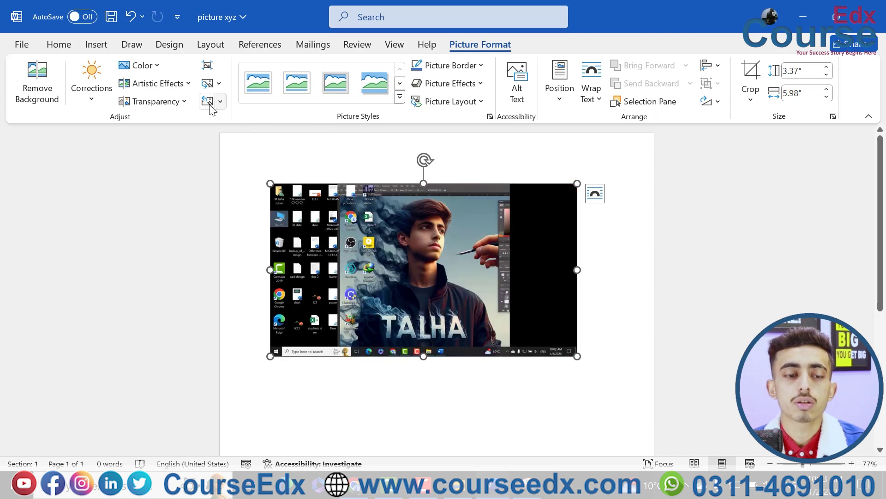
Step: Recolour the screenshot dark orange and apply the Texturizer artistic effect
left_click(140, 65)
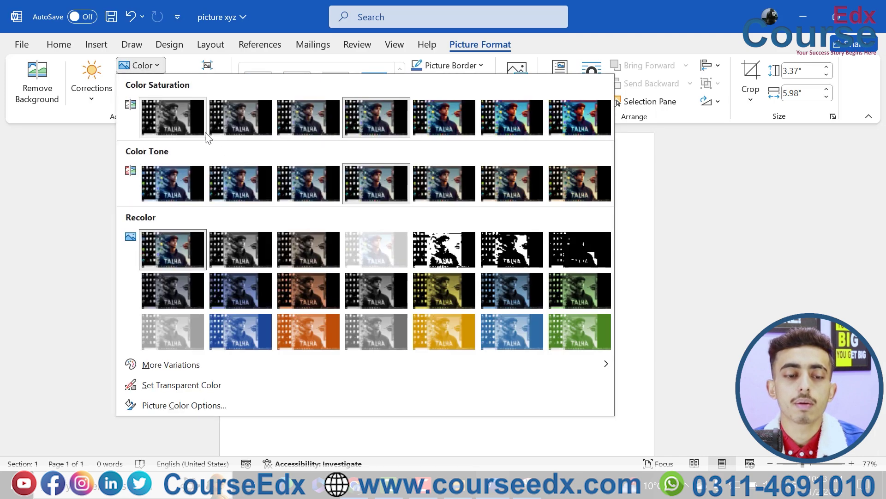
left_click(306, 279)
left_click(185, 83)
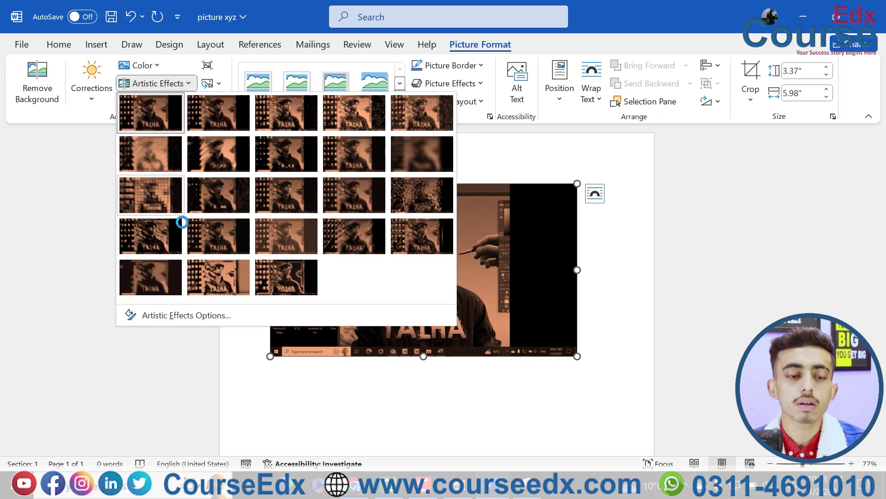
left_click(151, 236)
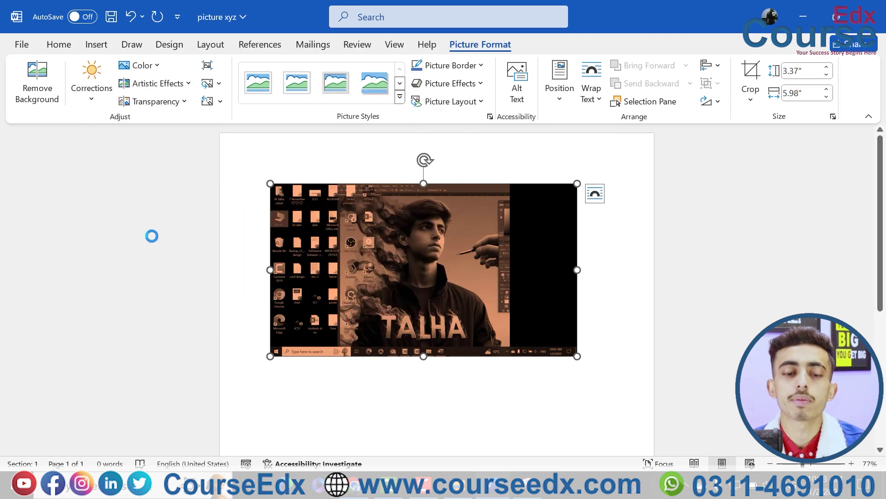
left_click(220, 106)
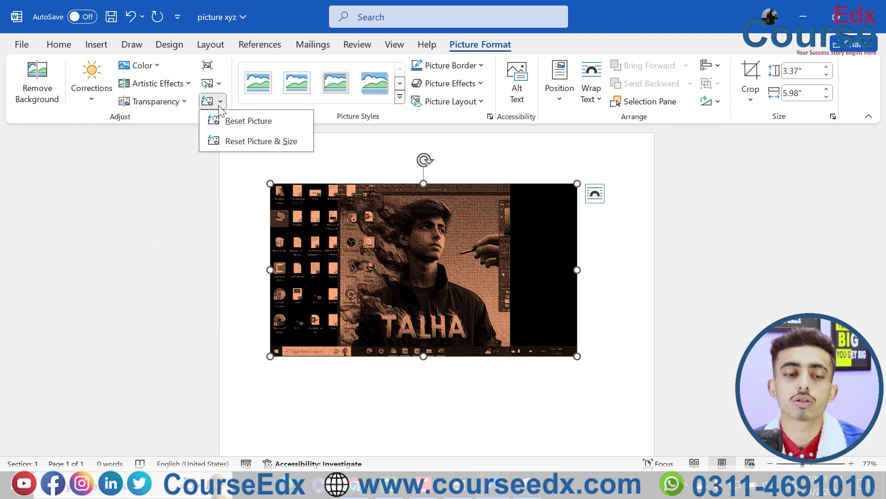
Step: Reset the screenshot's look and size, then drag its corners to shrink it to 7.04" × 12.51"
left_click(249, 141)
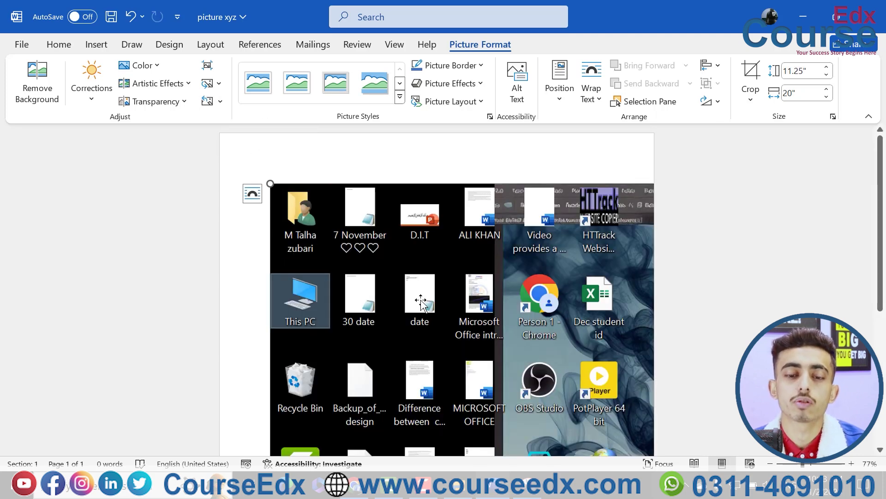
left_click_drag(267, 184, 384, 249)
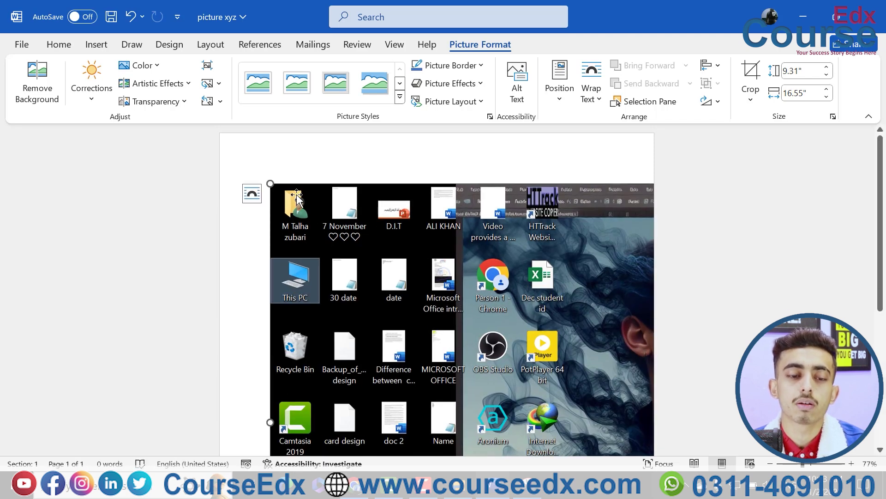
left_click_drag(271, 183, 459, 341)
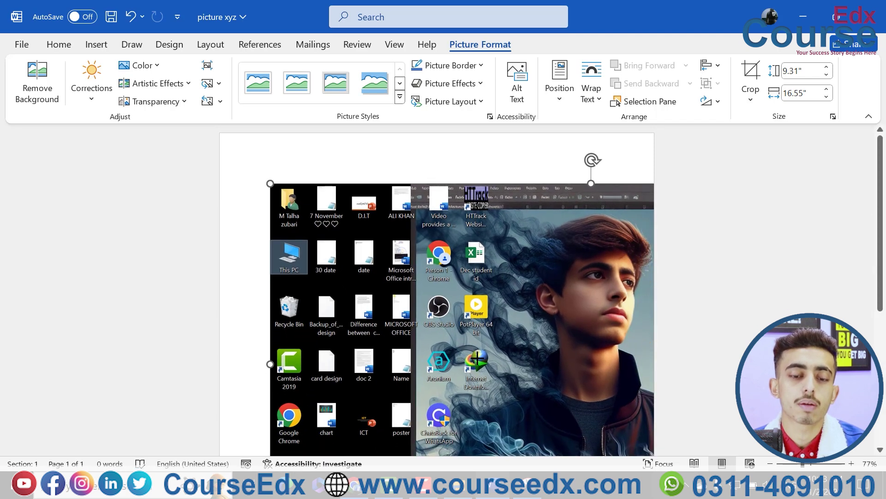
scroll(532, 363, "down", 7, "ctrl")
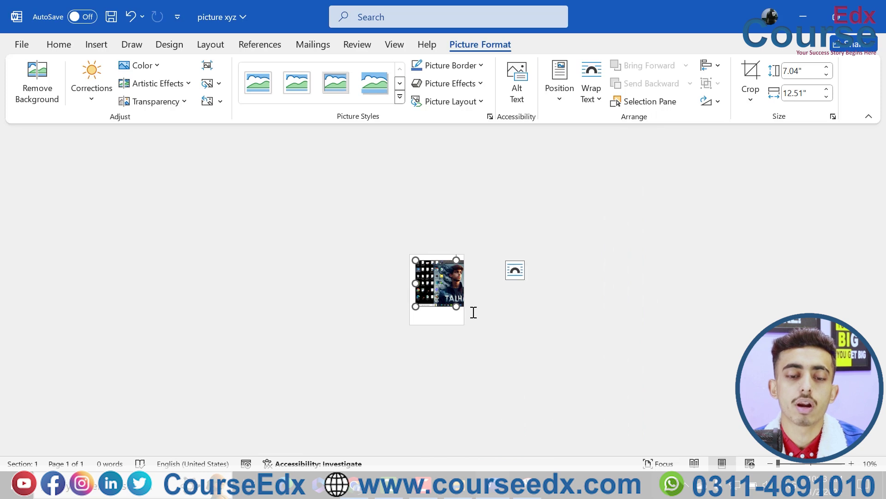
scroll(473, 311, "up", 1, "ctrl")
scroll(476, 313, "up", 1, "ctrl")
scroll(477, 318, "up", 1, "ctrl")
left_click(458, 276)
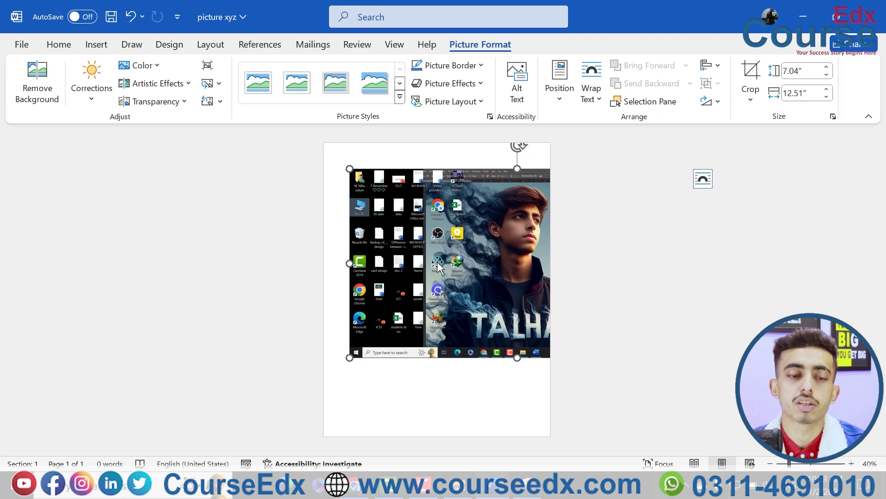
Step: Remove the screenshot and insert the online Autumn photo of an orange forest road
key("ctrl+z")
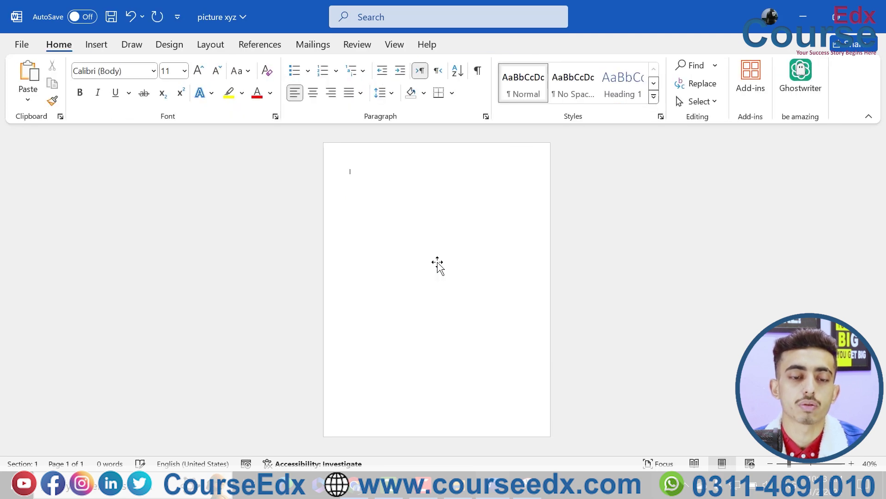
left_click(97, 45)
left_click(148, 86)
left_click(189, 182)
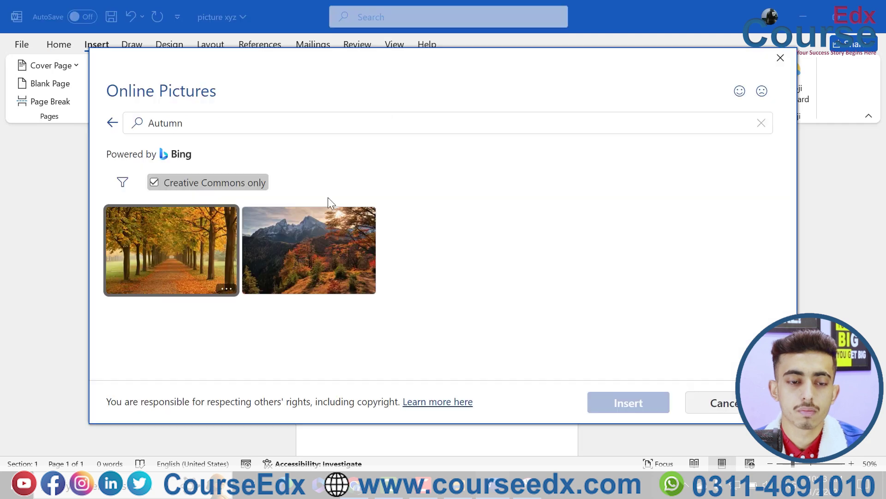
left_click(154, 181)
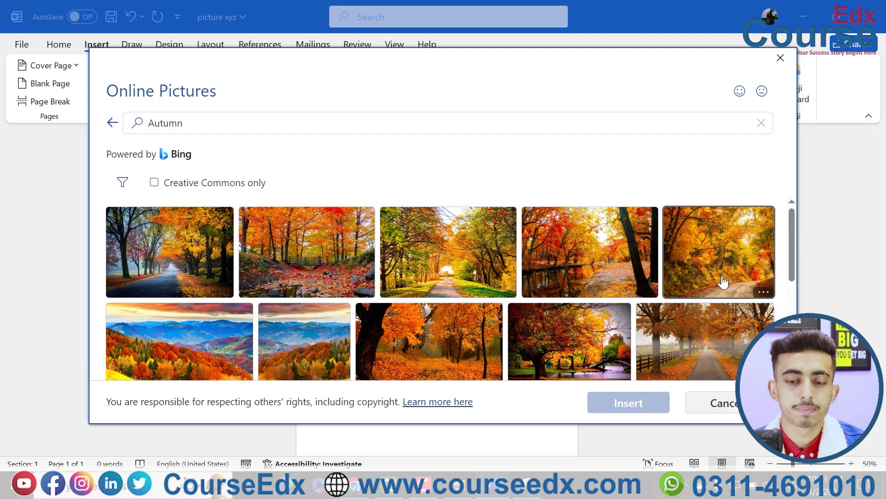
left_click(723, 282)
left_click(663, 402)
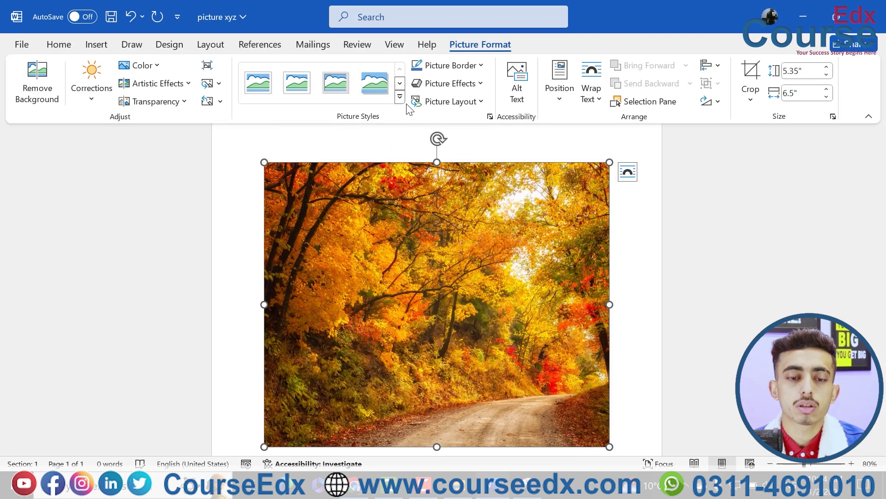
left_click(400, 97)
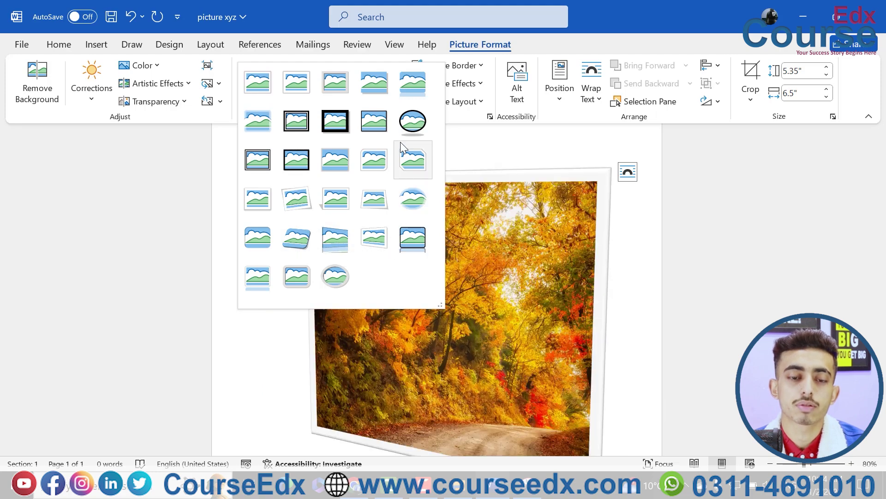
Step: After trying Oval and Reflected Bevel, apply Rotated, White style and shrink to 3.02" × 3.67"
left_click(413, 123)
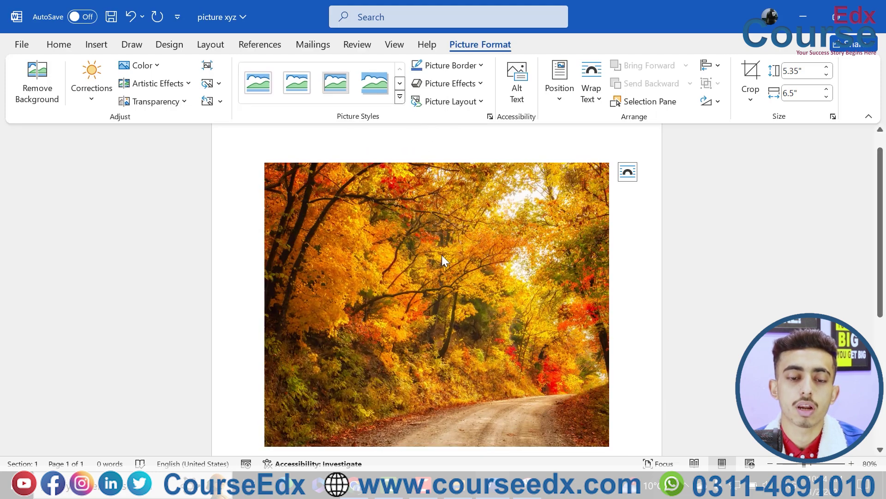
scroll(442, 254, "down", 2)
scroll(442, 255, "down", 1)
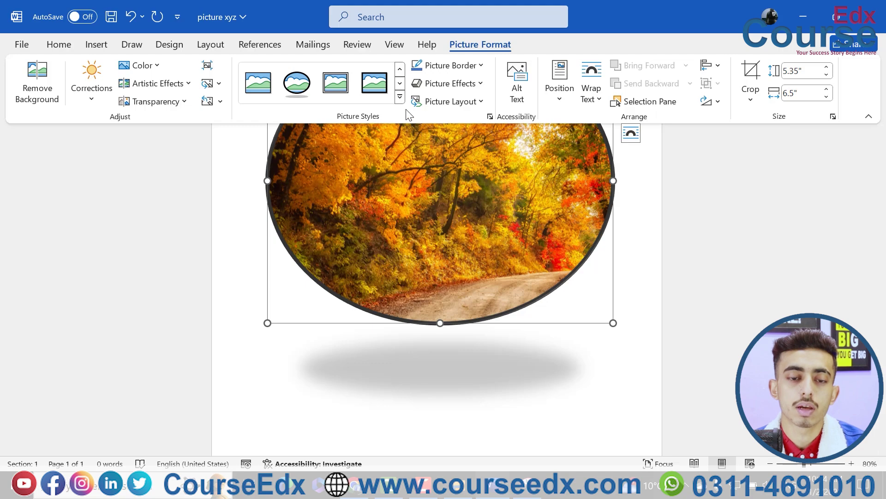
left_click(400, 98)
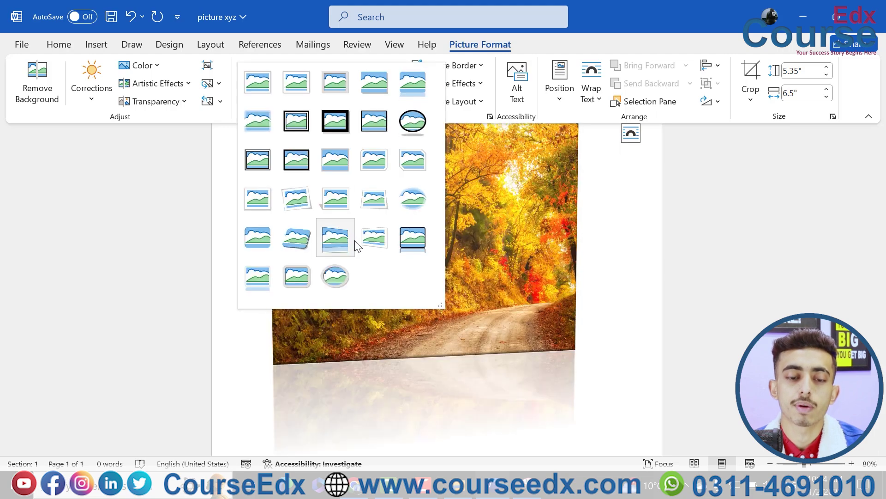
left_click(412, 244)
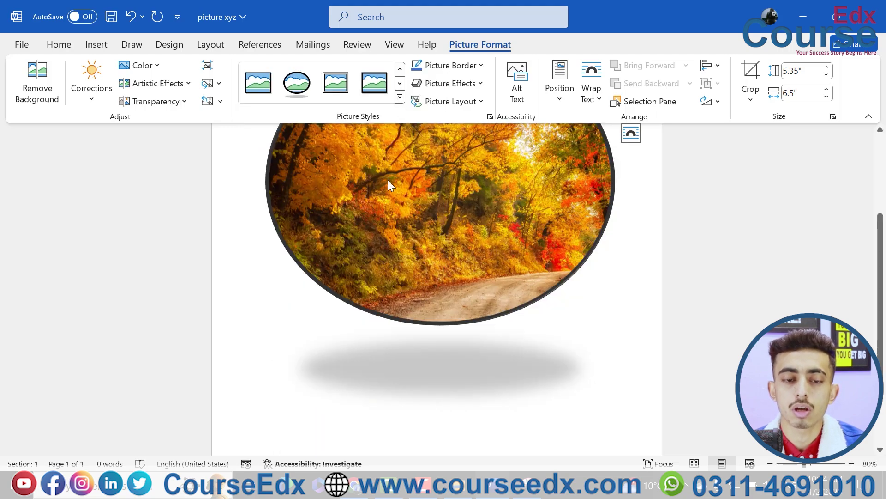
left_click(400, 97)
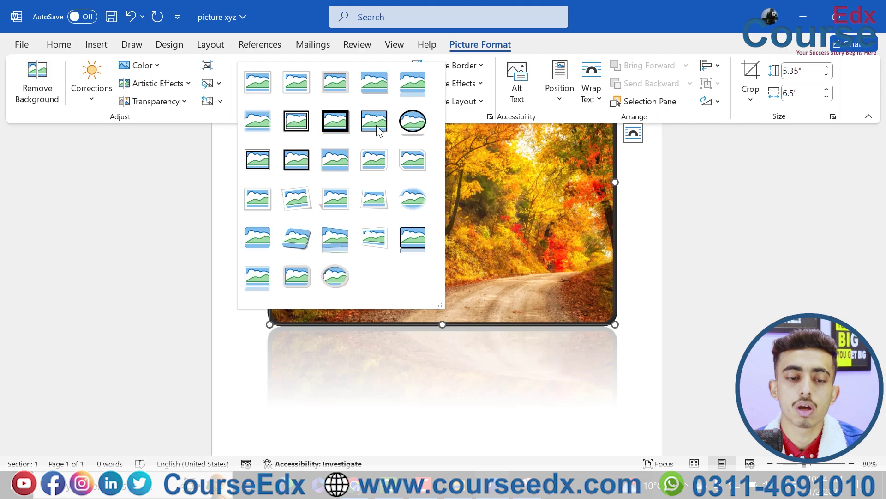
left_click(300, 204)
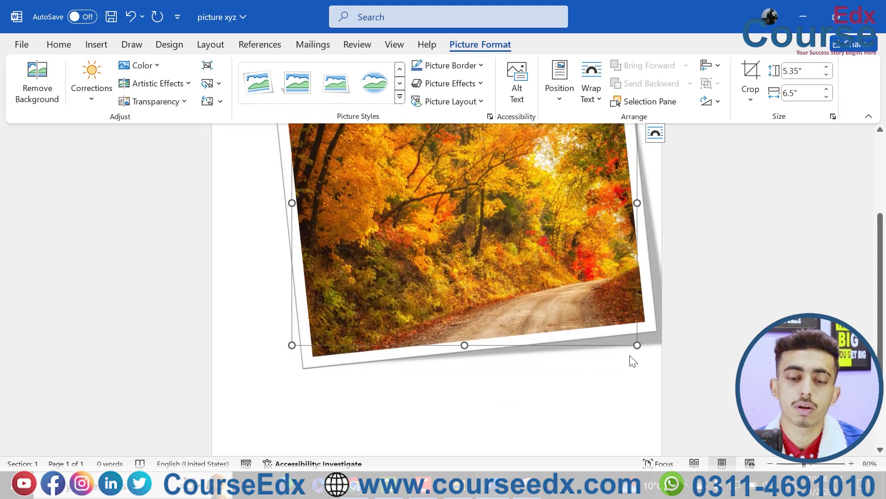
left_click_drag(635, 346, 481, 306)
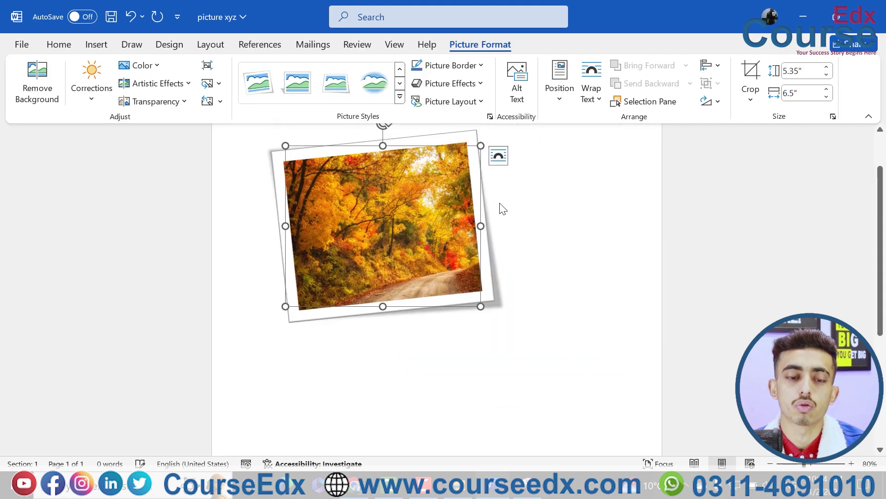
scroll(579, 222, "up", 2)
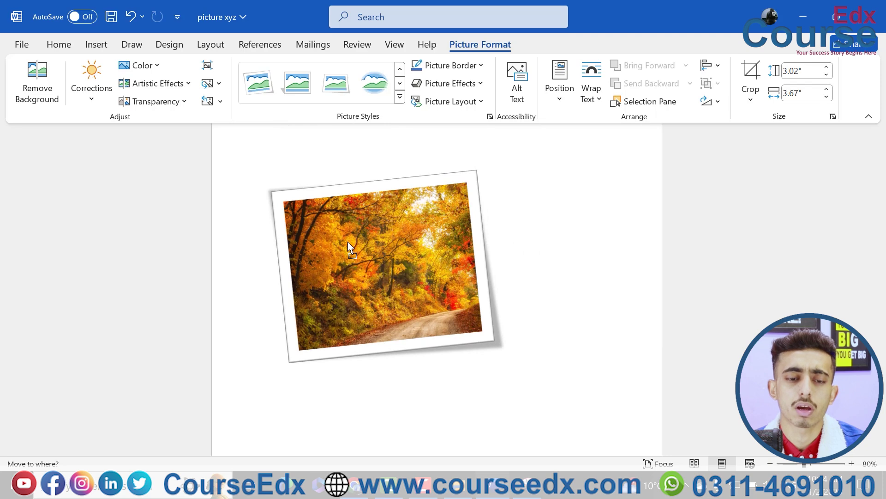
Step: Set the tilted autumn road photo to Square text wrapping and nudge it slightly left
left_click(591, 95)
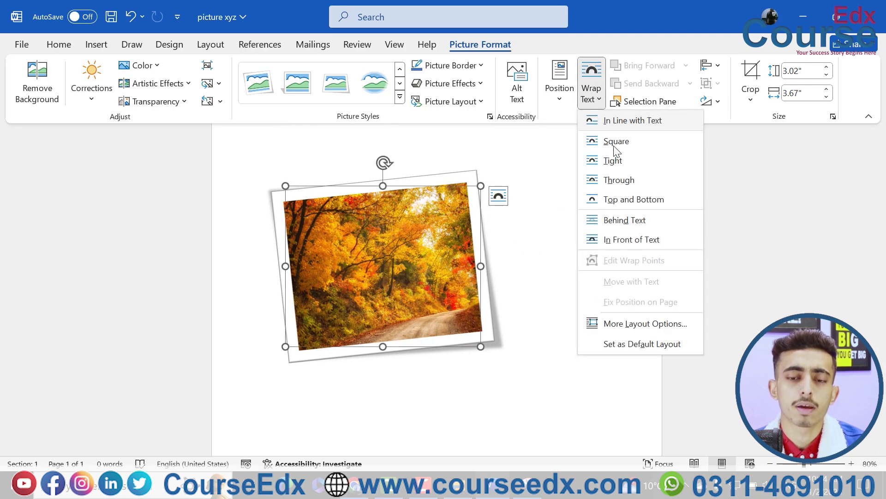
left_click(619, 150)
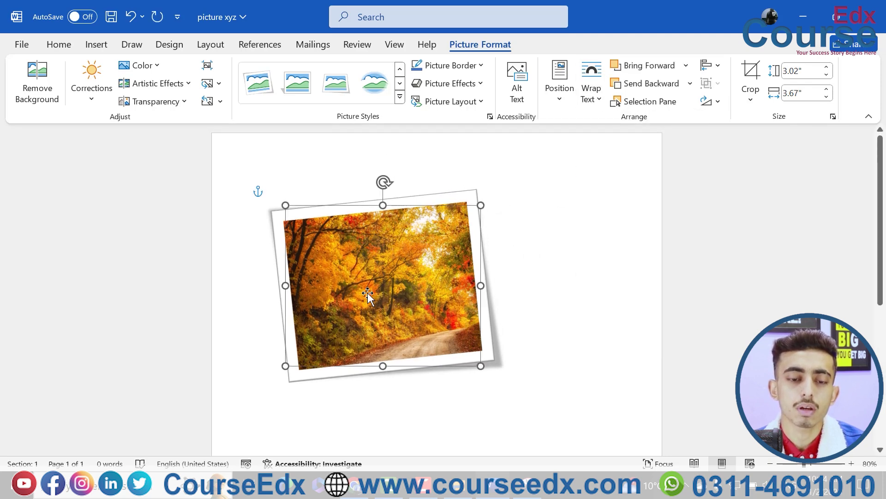
mouse_move(369, 240)
left_mouse_down()
mouse_move(344, 246)
mouse_move(375, 231)
left_mouse_up()
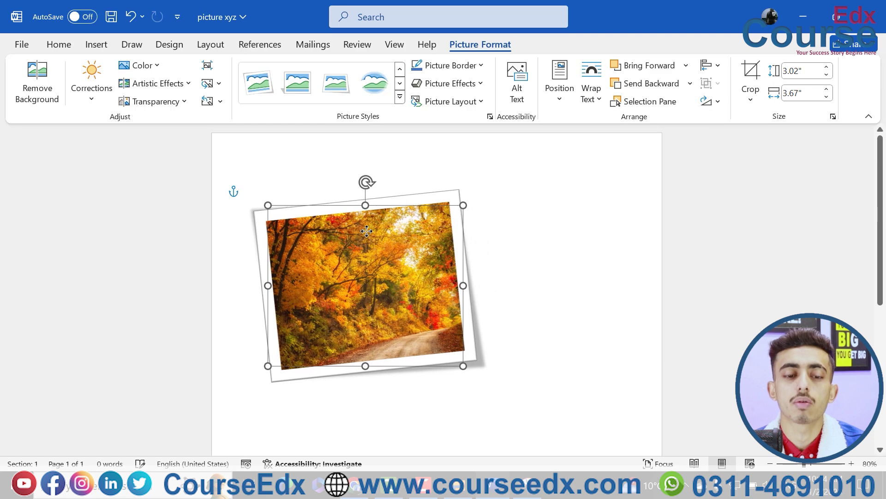
left_click(401, 98)
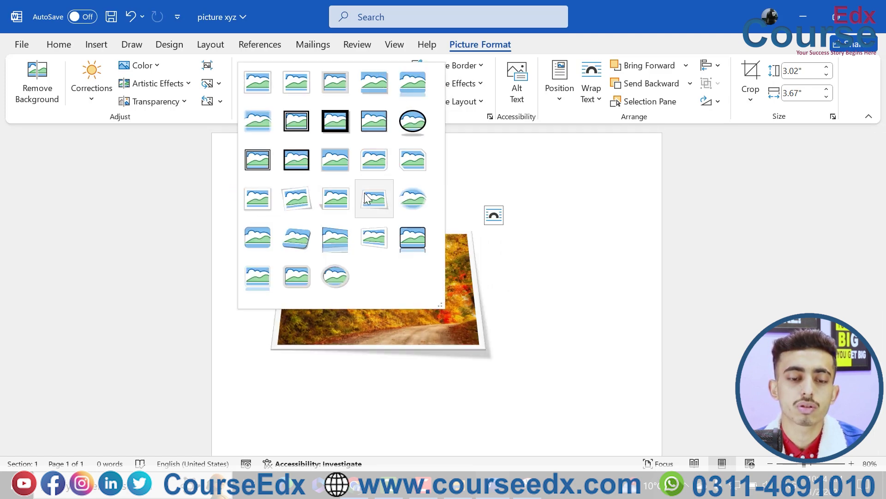